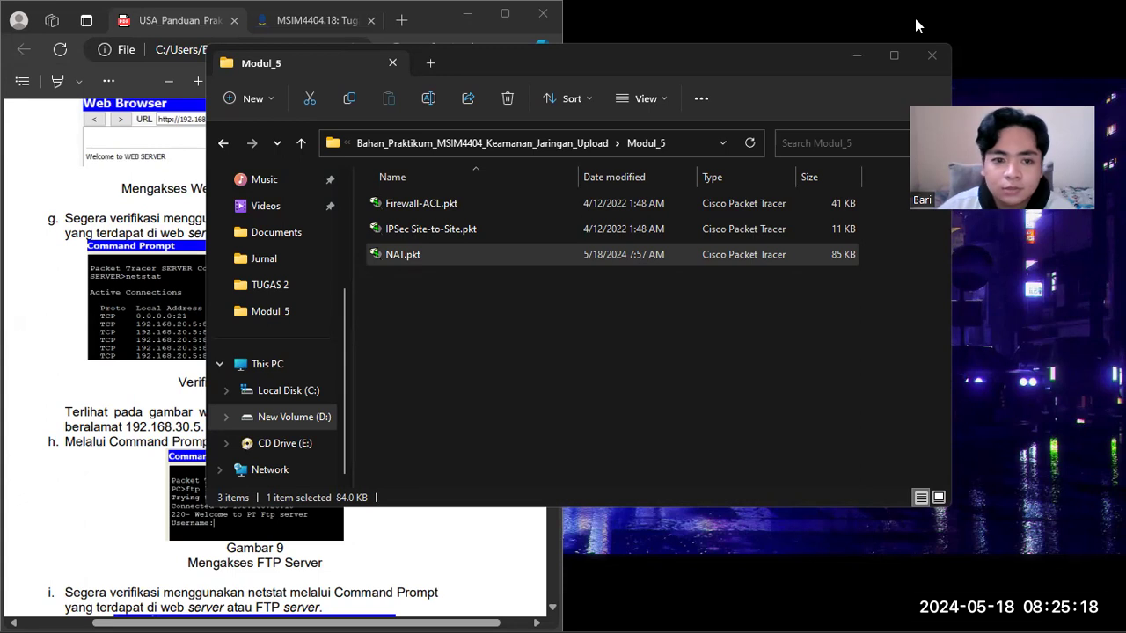
Step: Review the web server access and netstat verification steps in the practicum guide, plus the NAT Overload task on the Tugas.2 assignment page
click(441, 22)
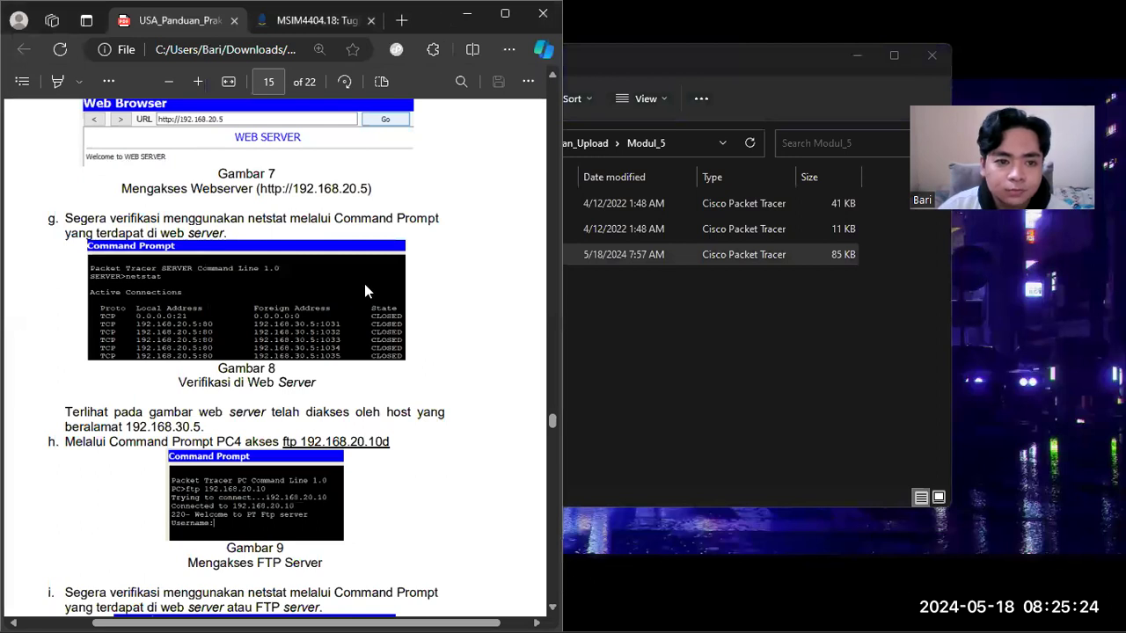
scroll(366, 291, up, 2)
scroll(366, 291, up, 2)
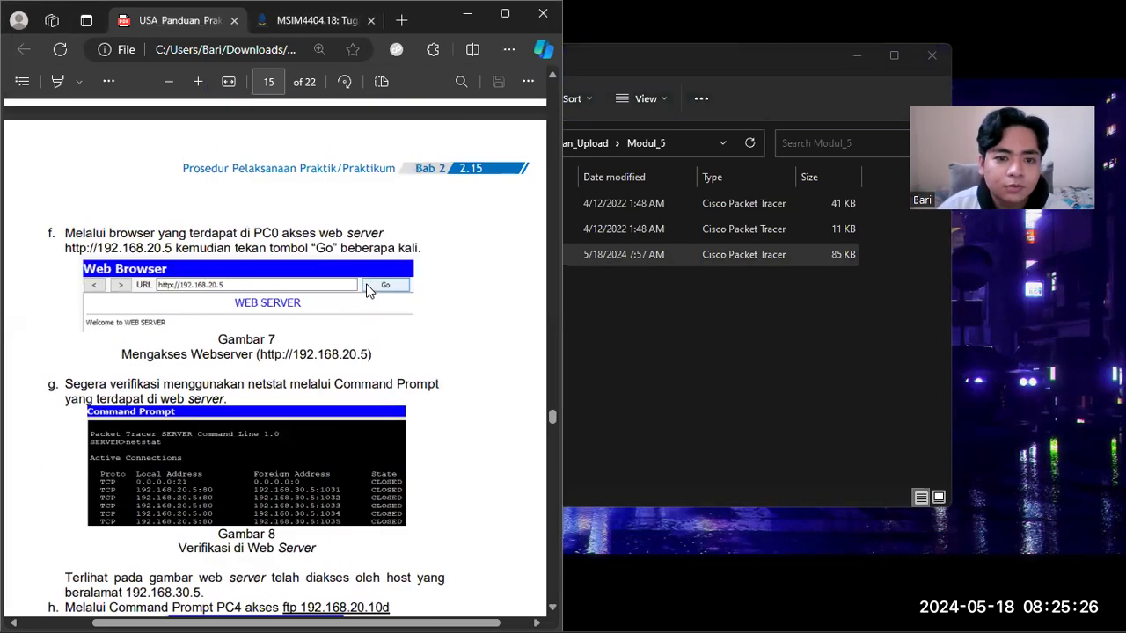
scroll(368, 291, down, 4)
scroll(369, 291, up, 2)
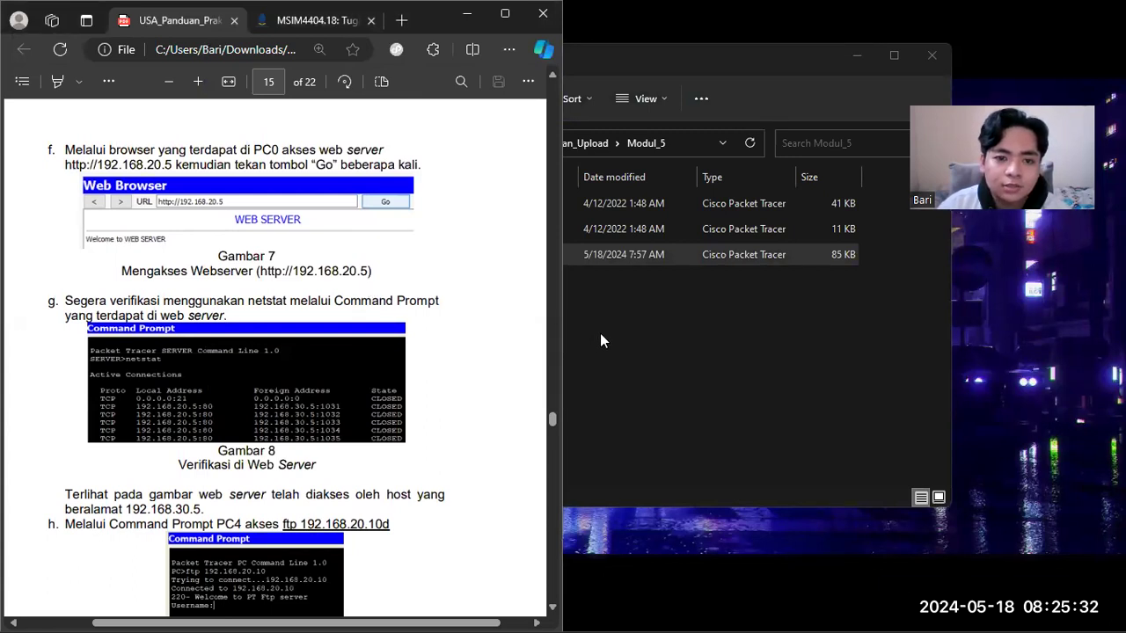
click(339, 22)
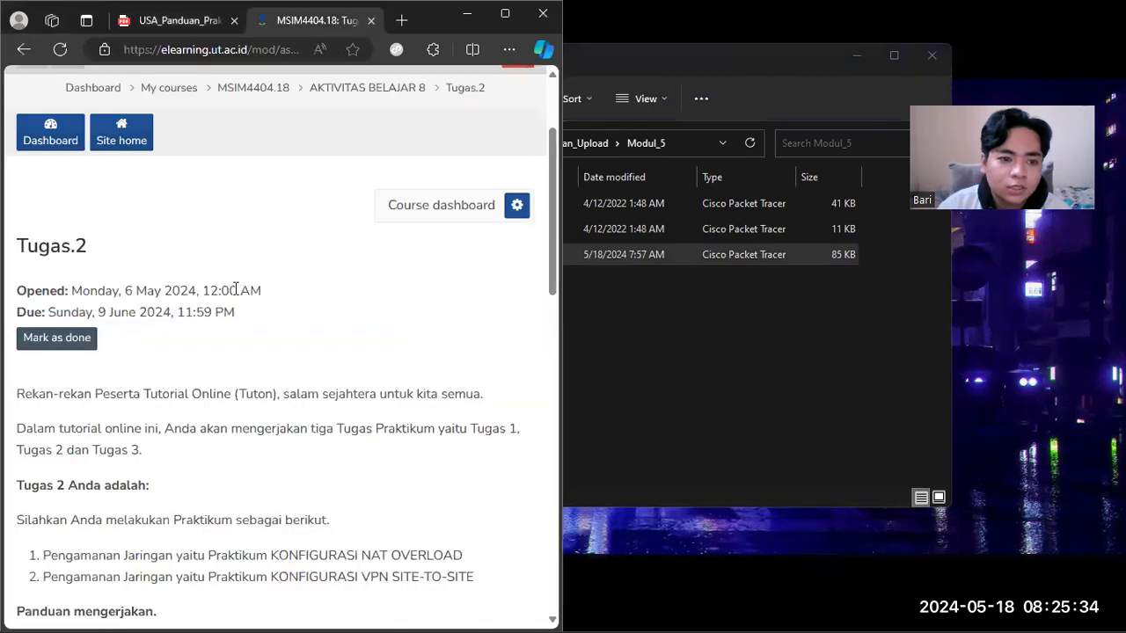
scroll(241, 292, down, 1)
drag(270, 470, 464, 465)
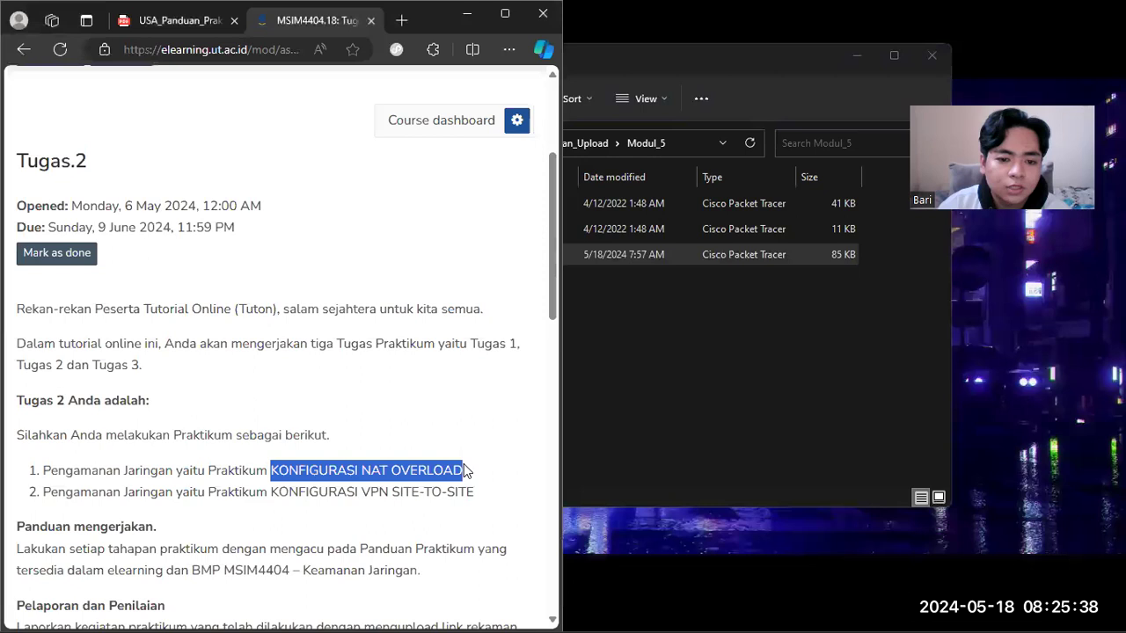
click(398, 406)
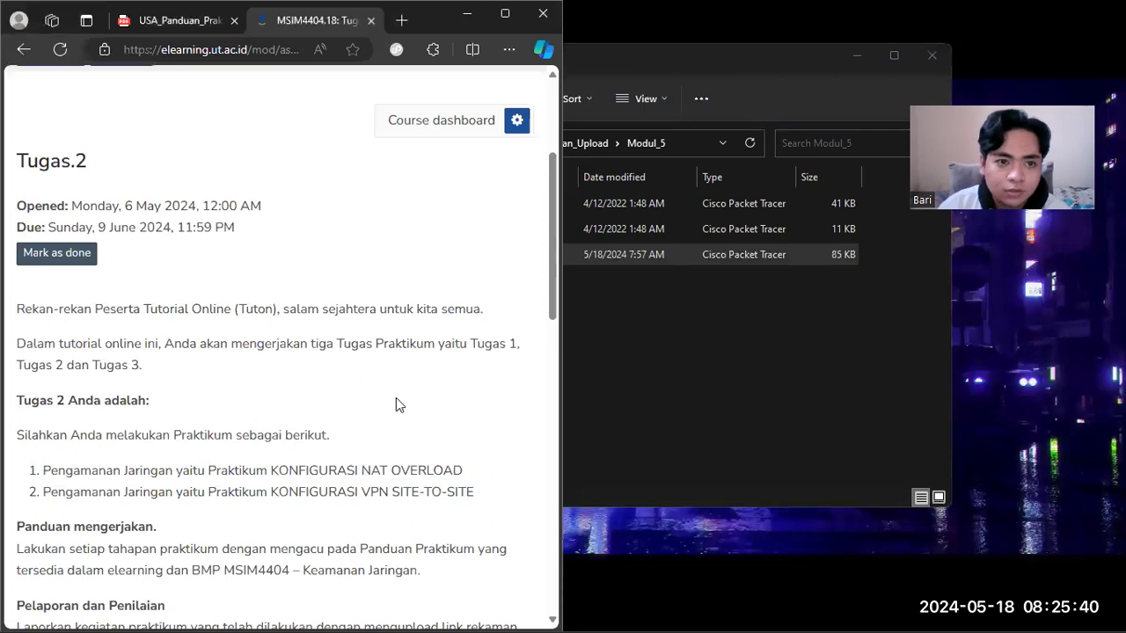
Step: Check the guide's preparation stage for the NAT practicum and open NAT.pkt from the Modul_5 folder in Cisco Packet Tracer
click(195, 27)
scroll(315, 219, up, 10)
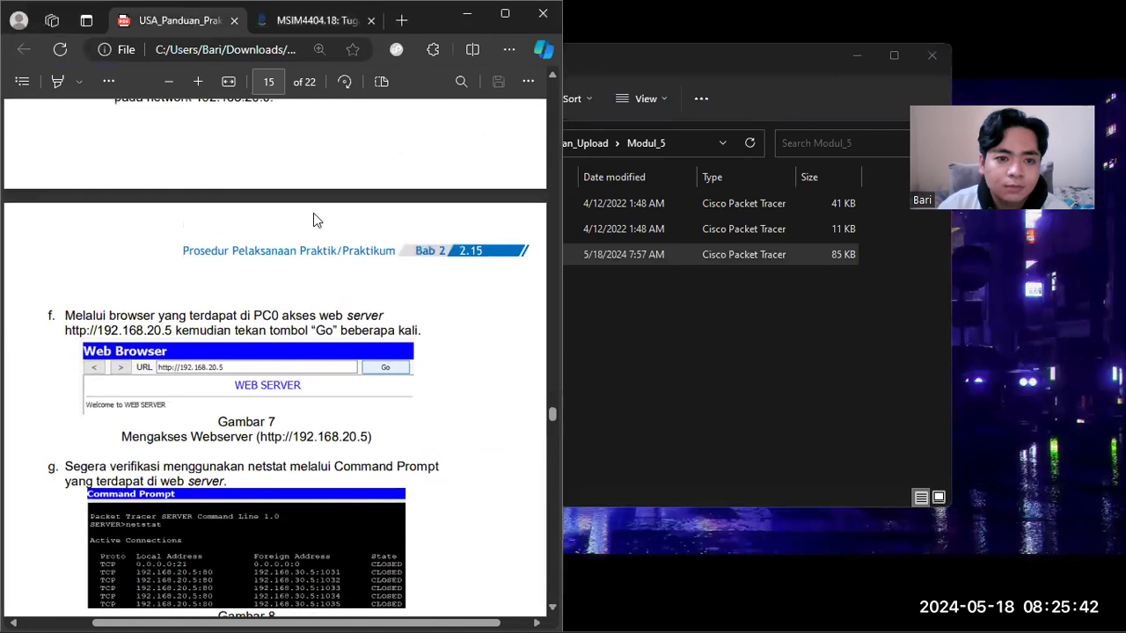
scroll(319, 222, up, 3)
scroll(322, 211, down, 2)
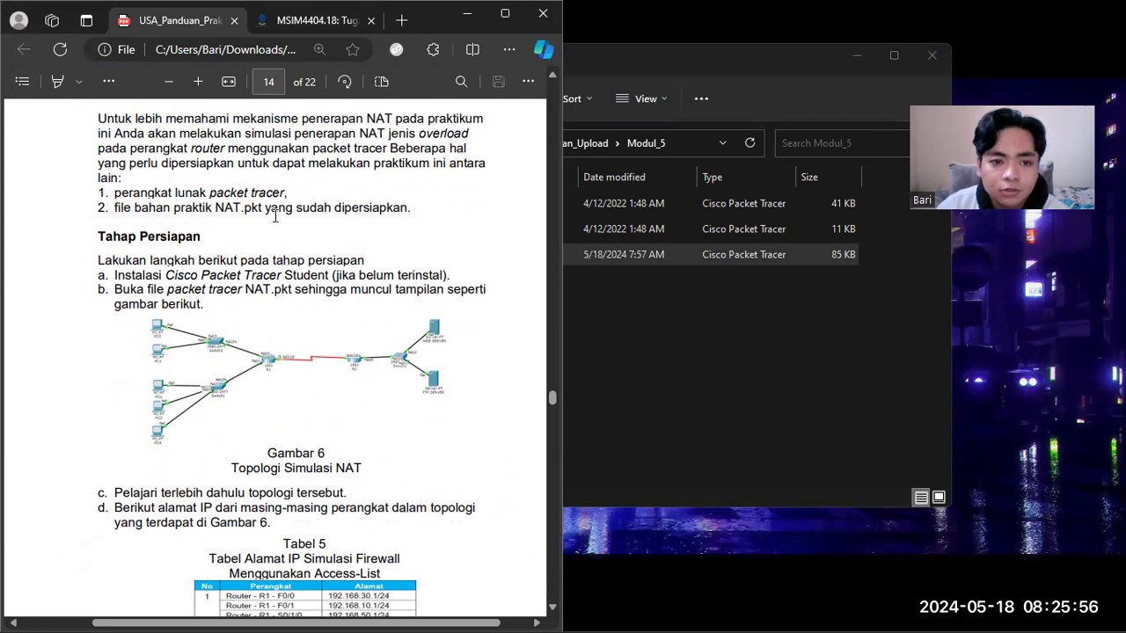
click(698, 307)
click(439, 259)
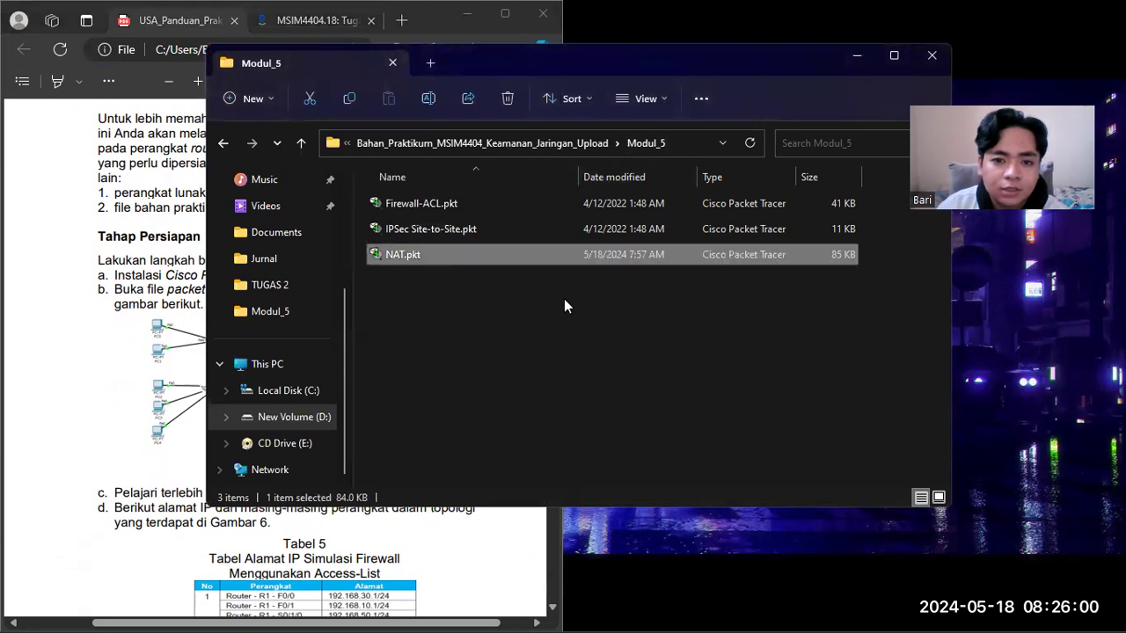
click(164, 293)
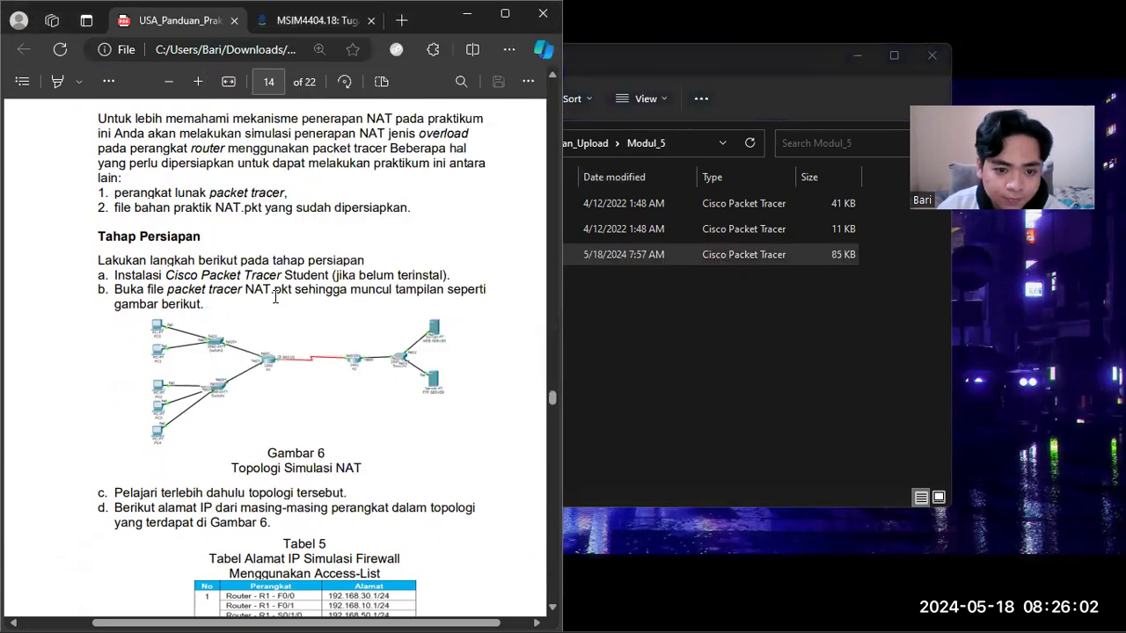
click(653, 264)
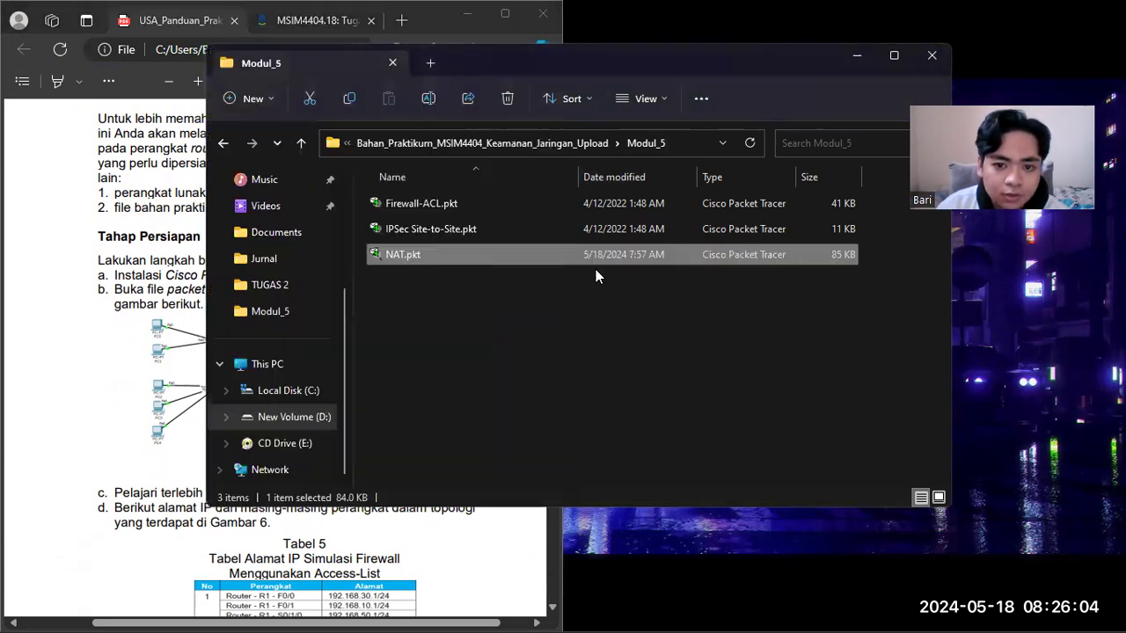
double_click(447, 256)
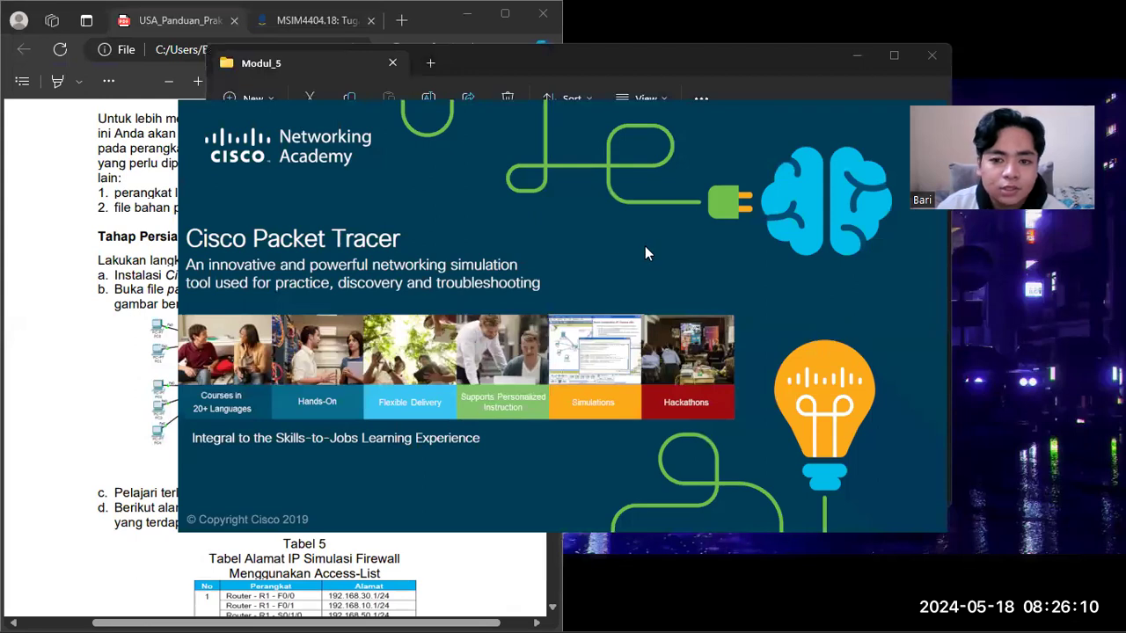
Step: Review the guide's Tabel 5 of device IP addresses and return to the NAT topology in Packet Tracer
click(145, 266)
scroll(297, 387, down, 3)
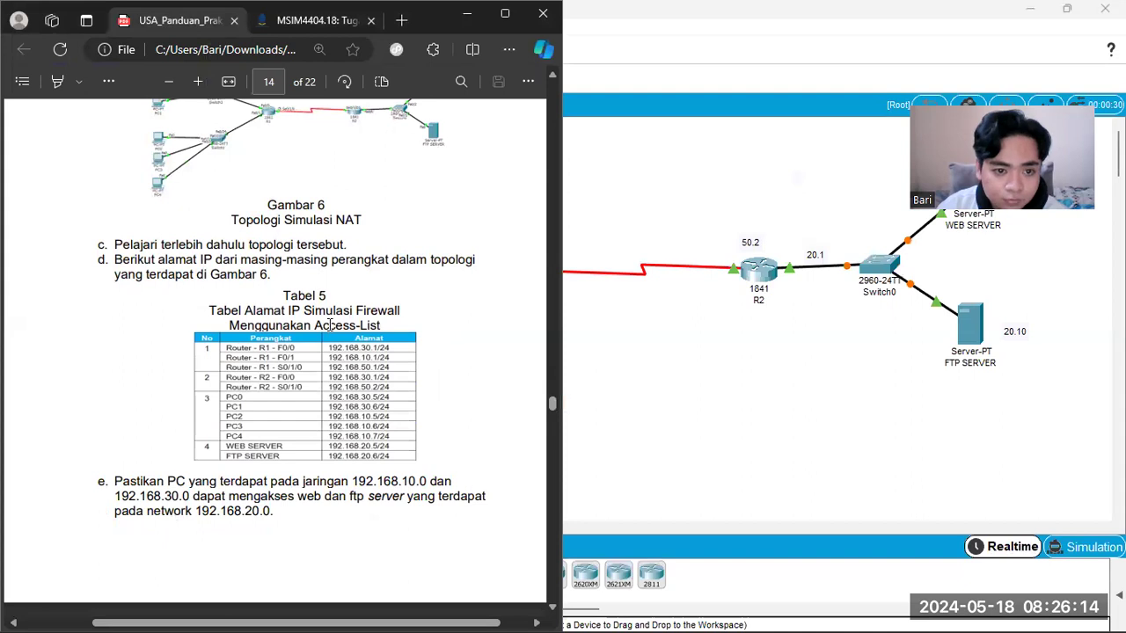
click(662, 312)
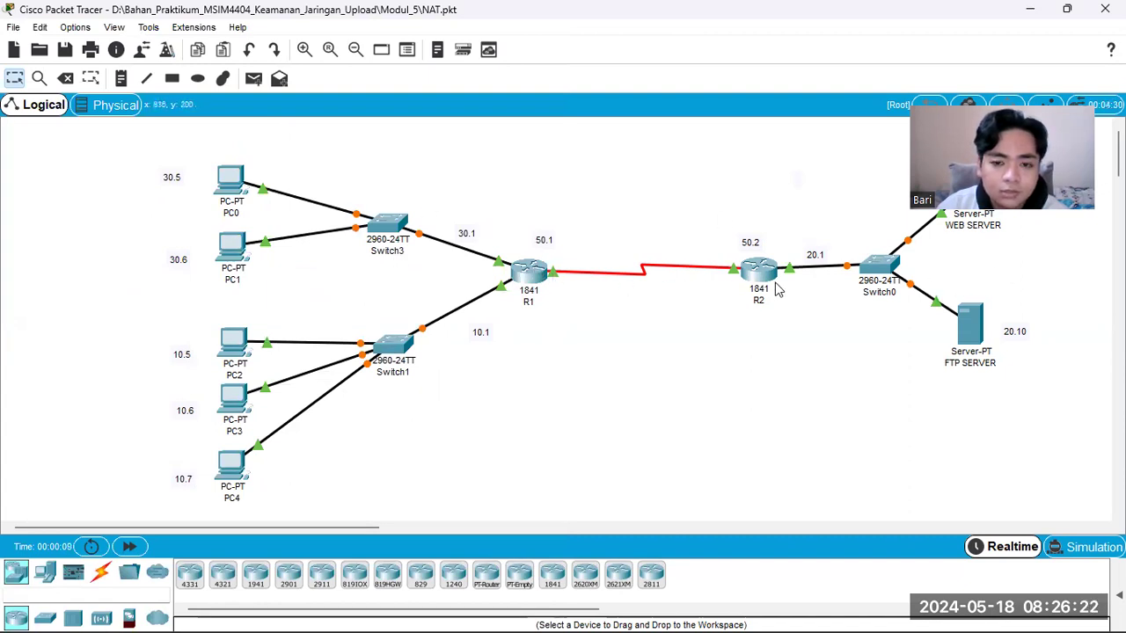
Step: Install a WIC-1ENET module in the empty expansion slot of router R1
click(525, 277)
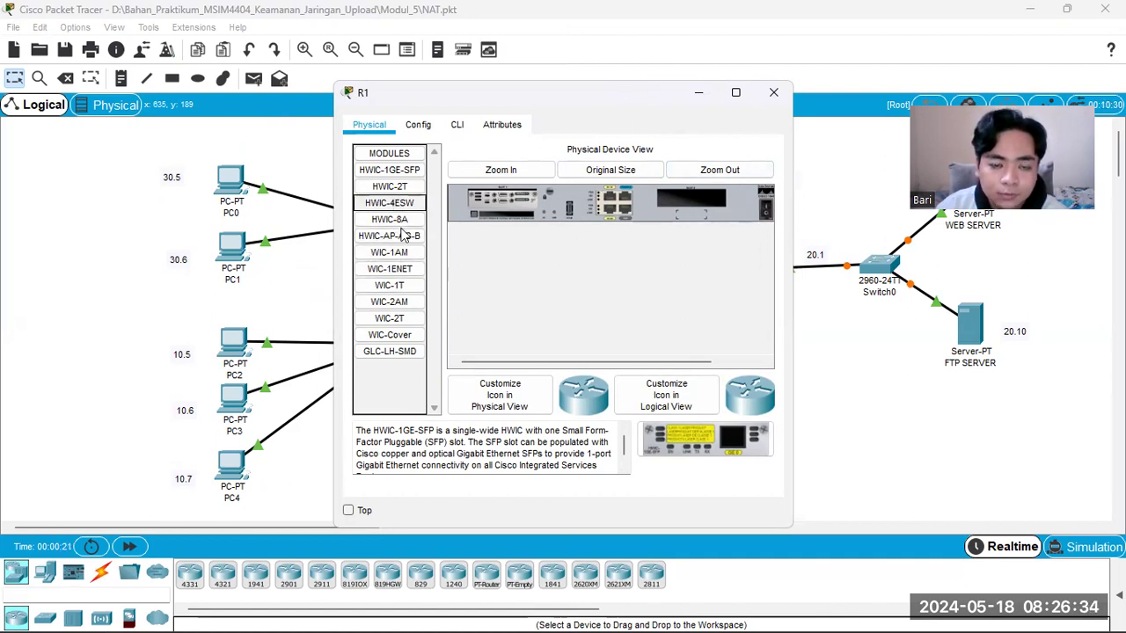
drag(410, 268, 693, 208)
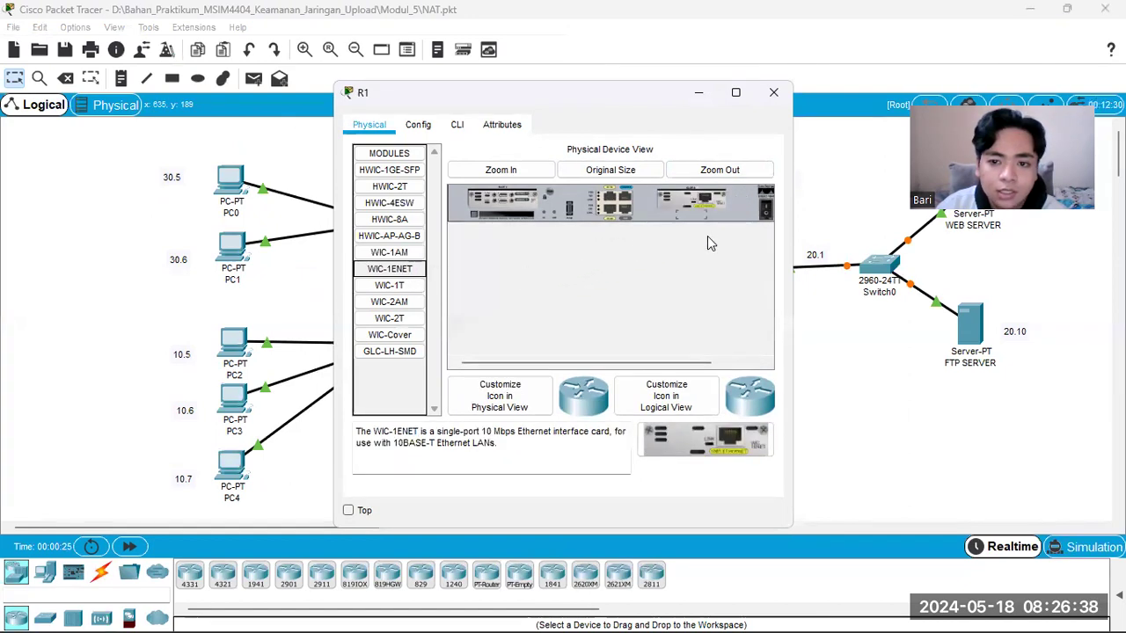
click(773, 92)
Step: Install a WIC-1ENET module in the empty expansion slot of router R2
click(759, 273)
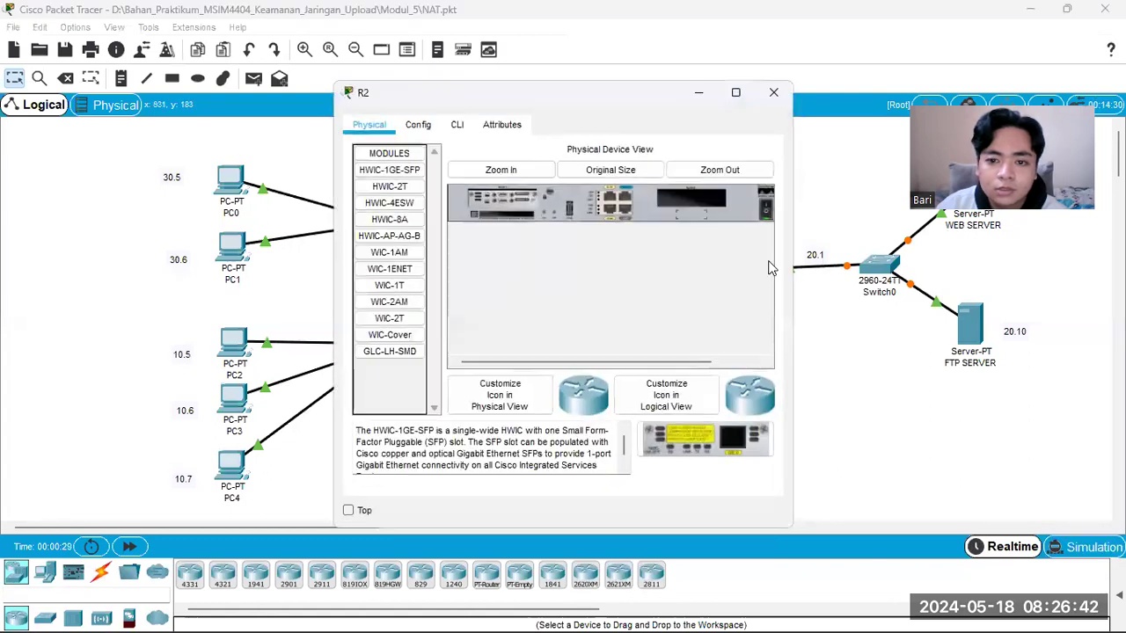
drag(389, 268, 726, 205)
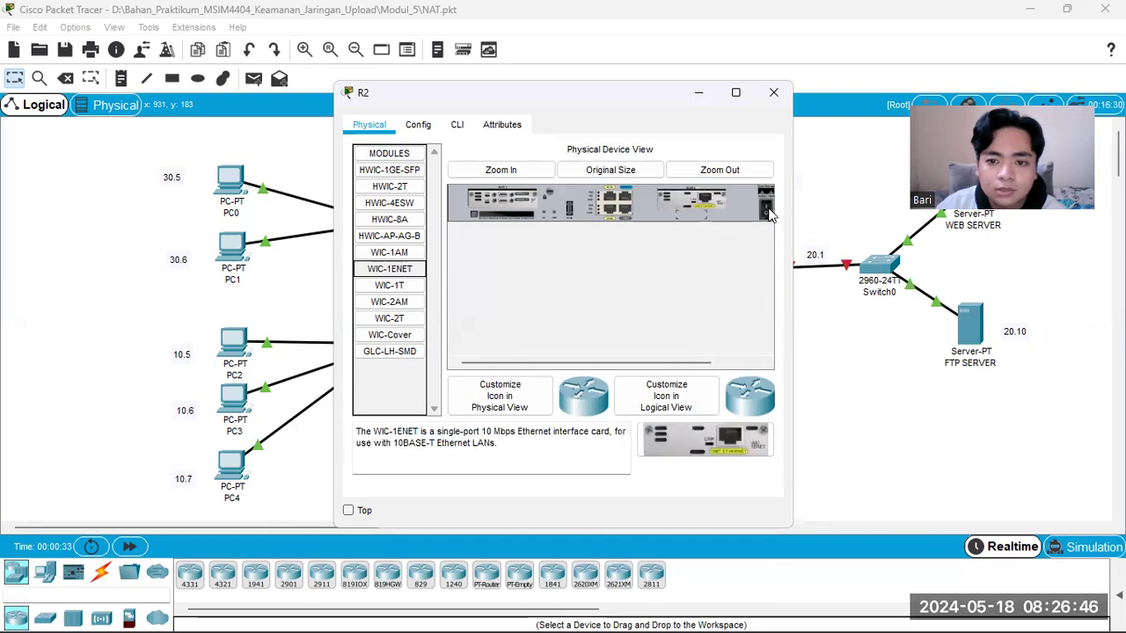
click(773, 93)
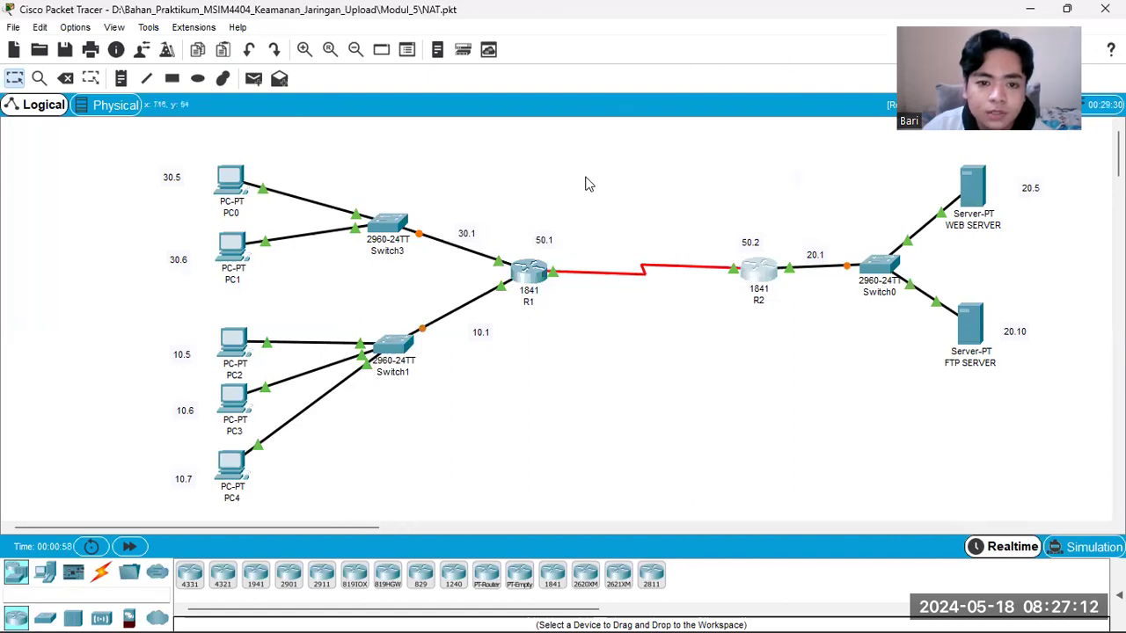
Step: Read guide steps e to g on accessing the web server from PC0 and verifying with netstat
mouse_move(486, 613)
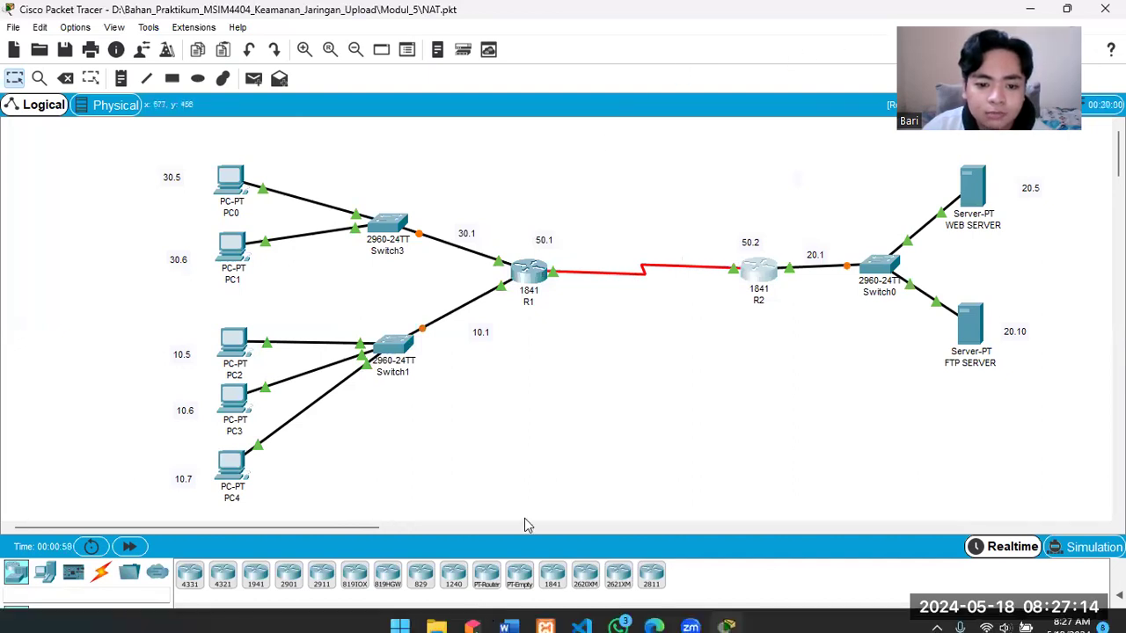
key(alt+Tab)
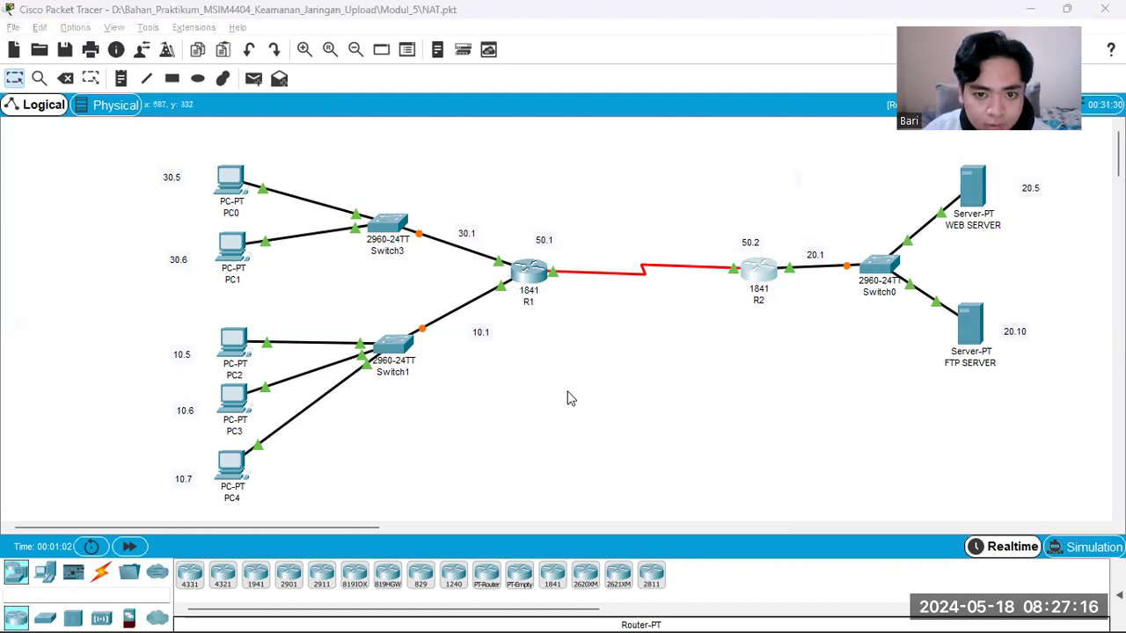
scroll(458, 360, down, 5)
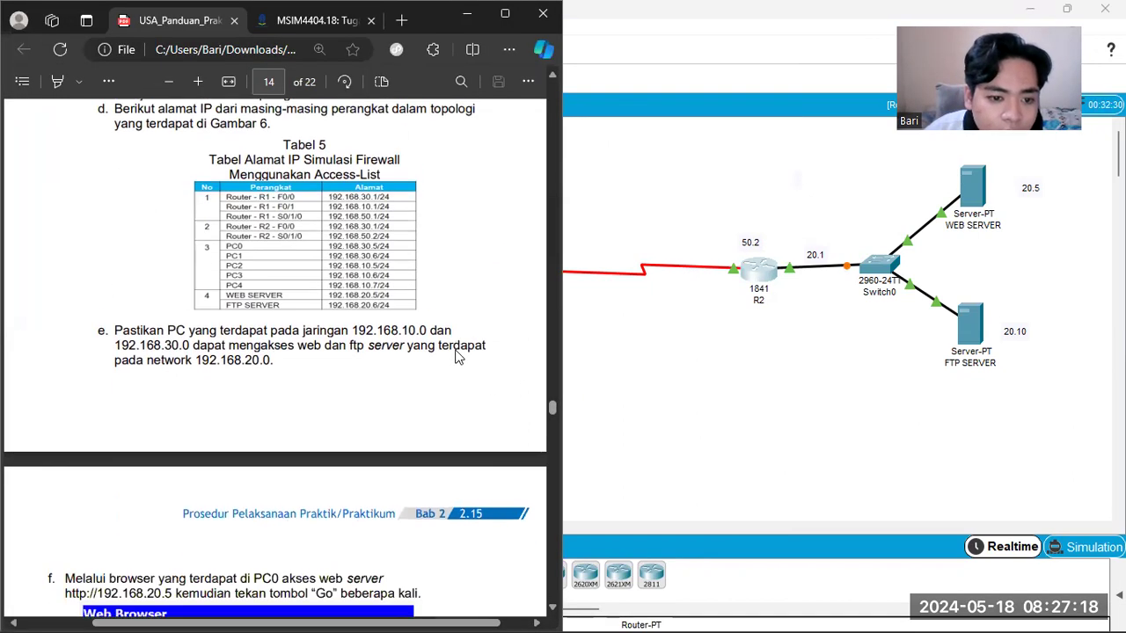
scroll(352, 341, down, 1)
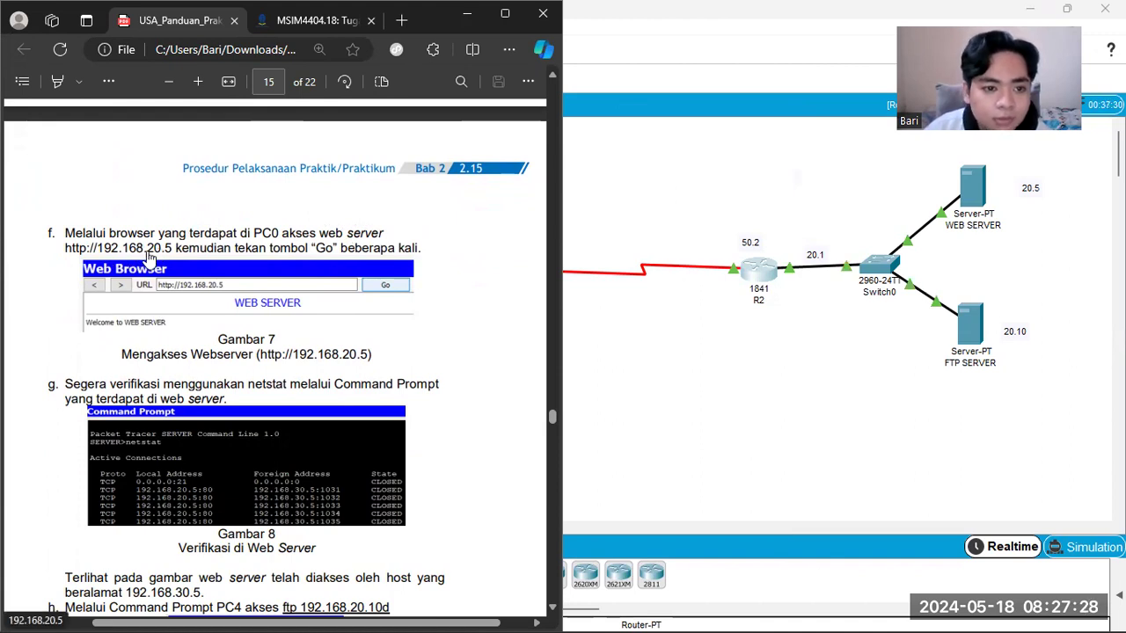
Step: Return to Packet Tracer and open the web browser on PC0
click(660, 202)
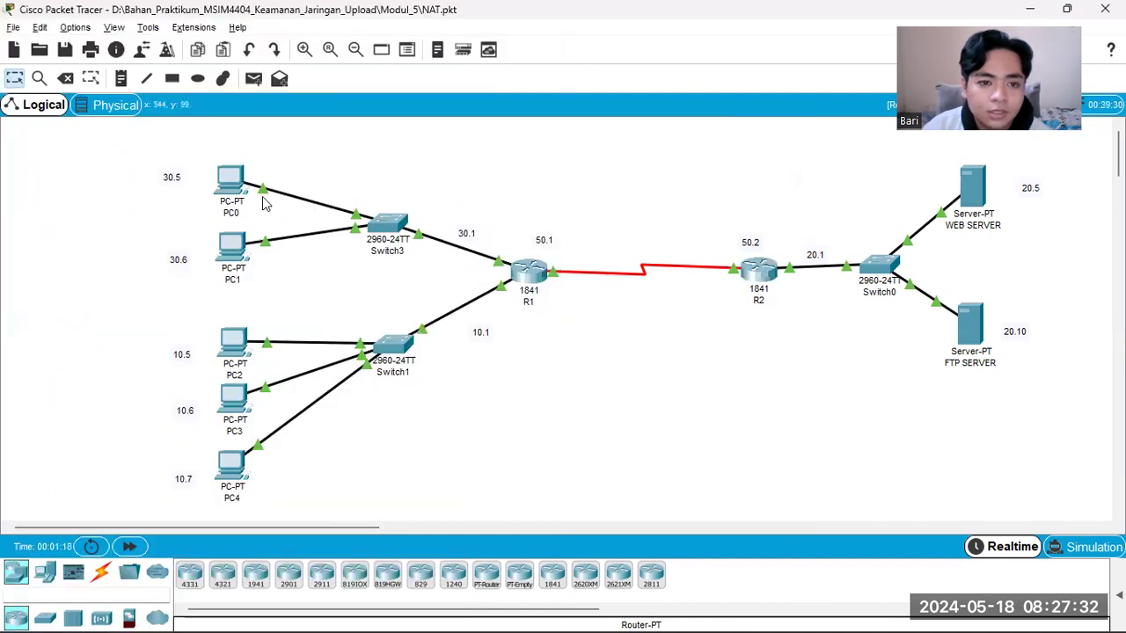
click(226, 184)
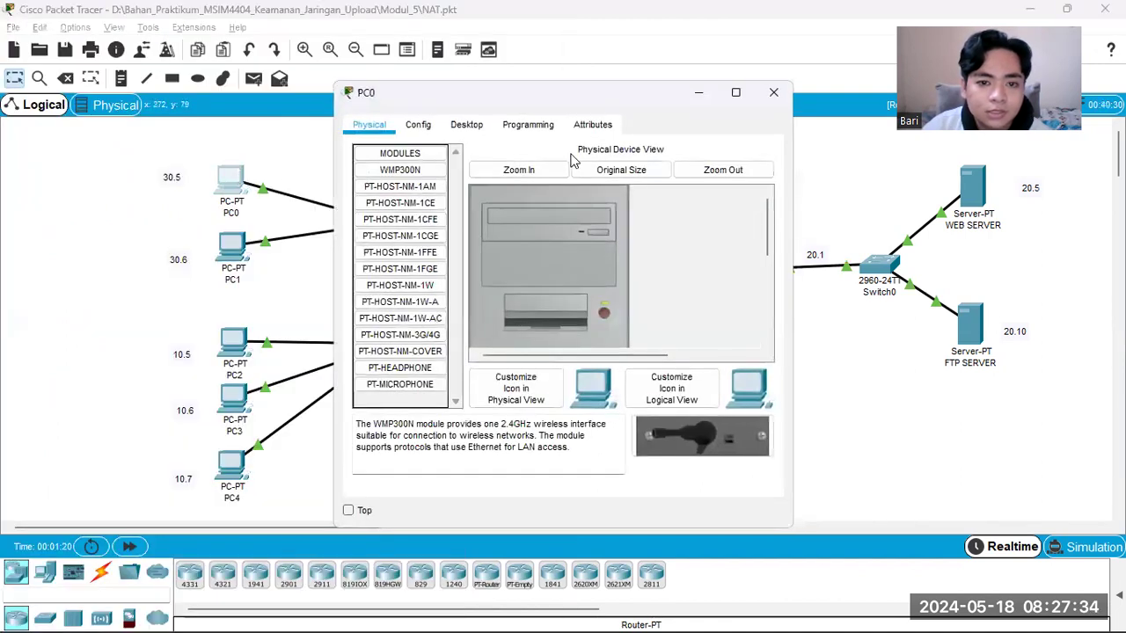
click(530, 128)
click(466, 125)
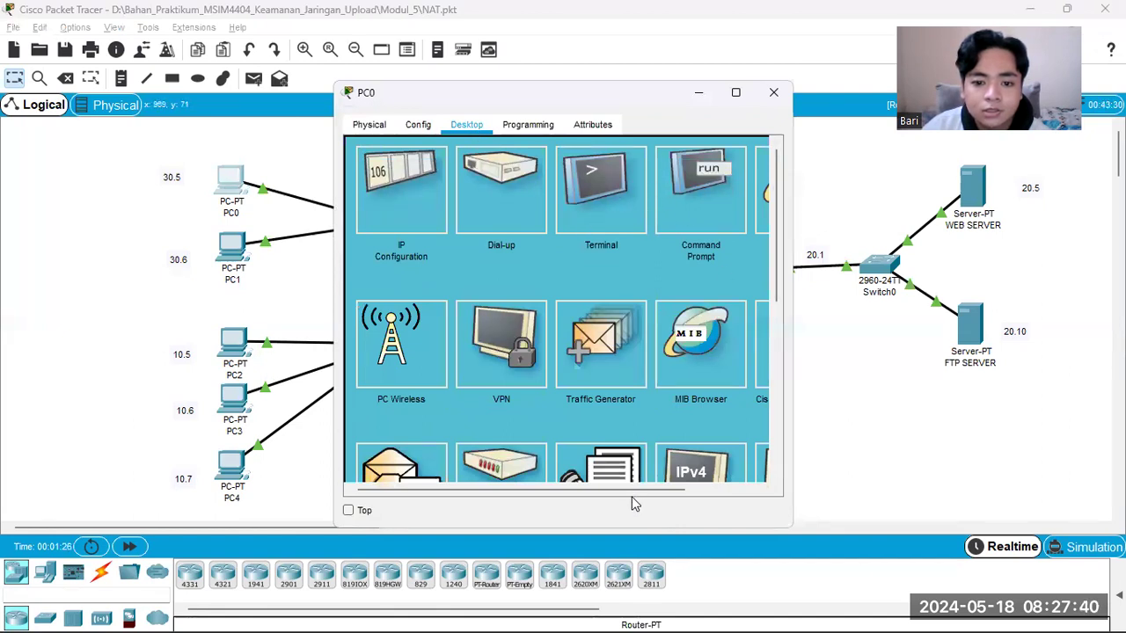
drag(658, 491, 741, 494)
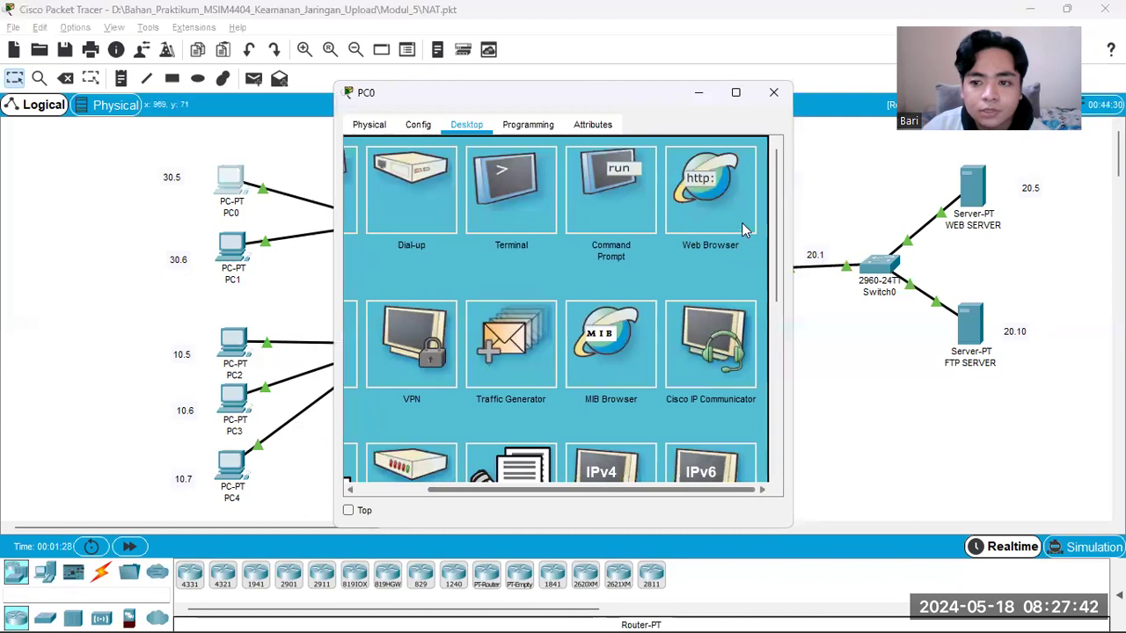
click(747, 151)
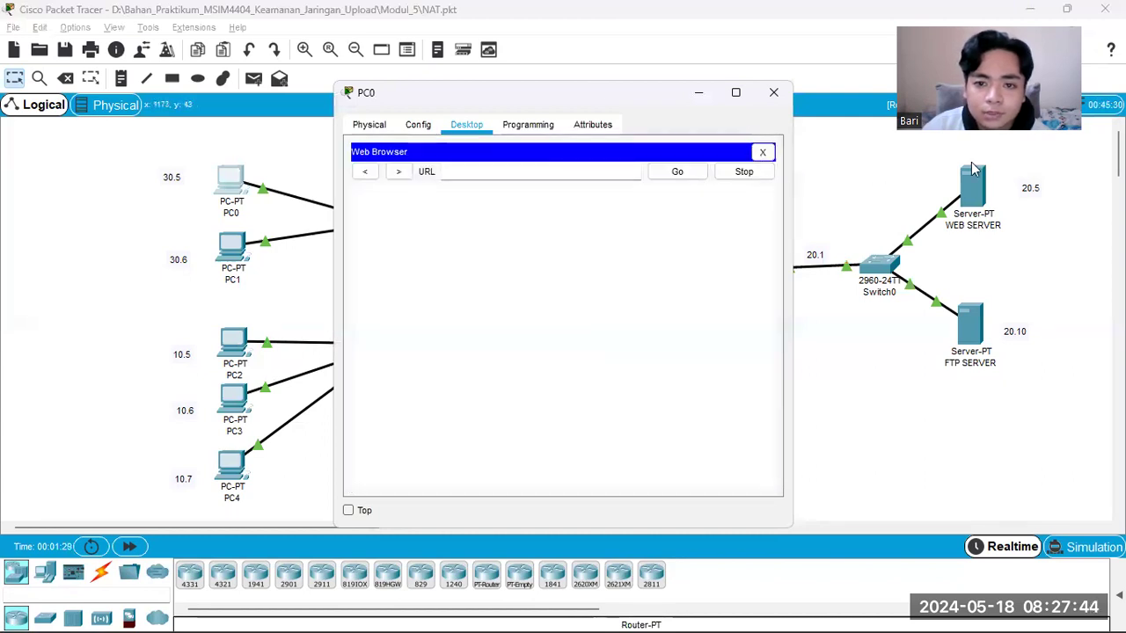
Step: Open the command prompt on WEB SERVER
click(977, 198)
click(974, 189)
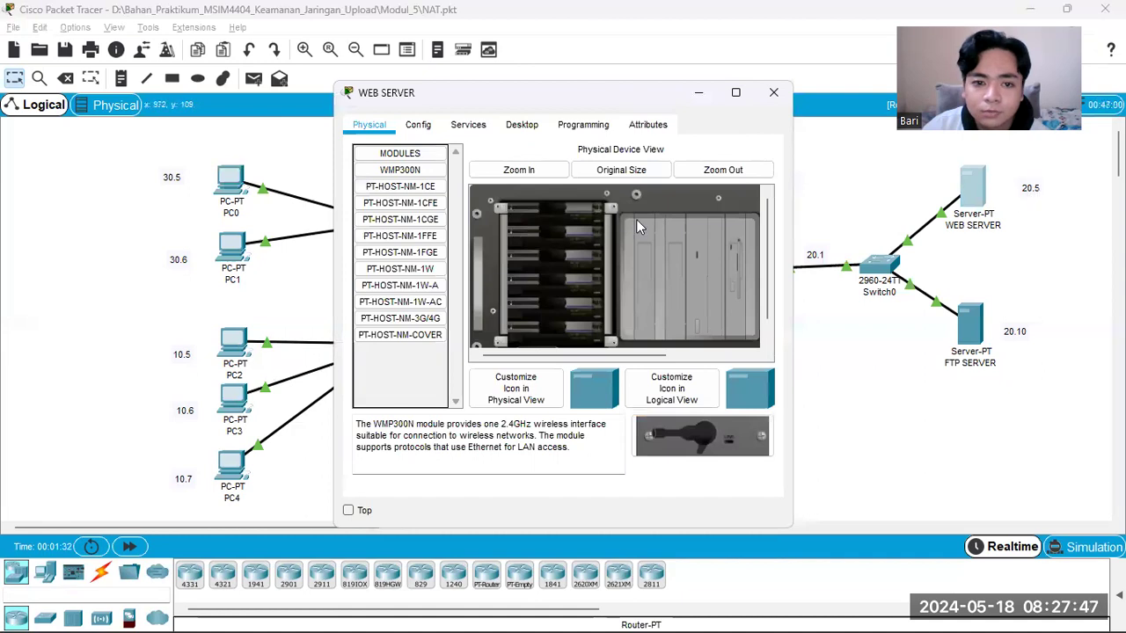
click(524, 126)
click(586, 187)
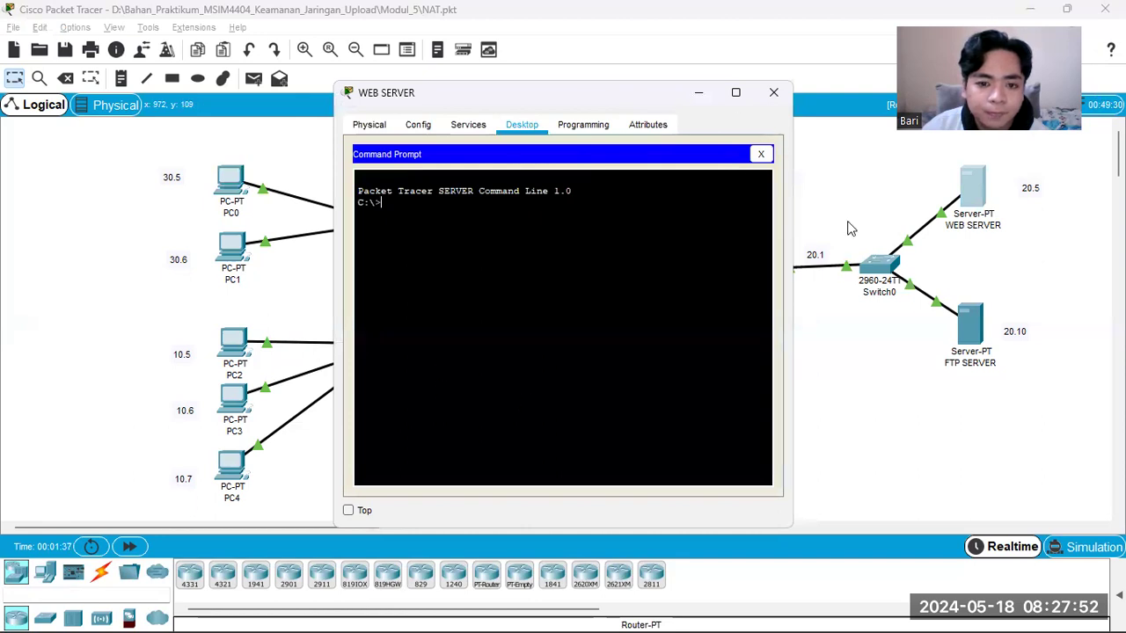
Step: Load the web server page at 192.168.20.5 in PC0's web browser
click(231, 191)
click(508, 170)
text(192.168)
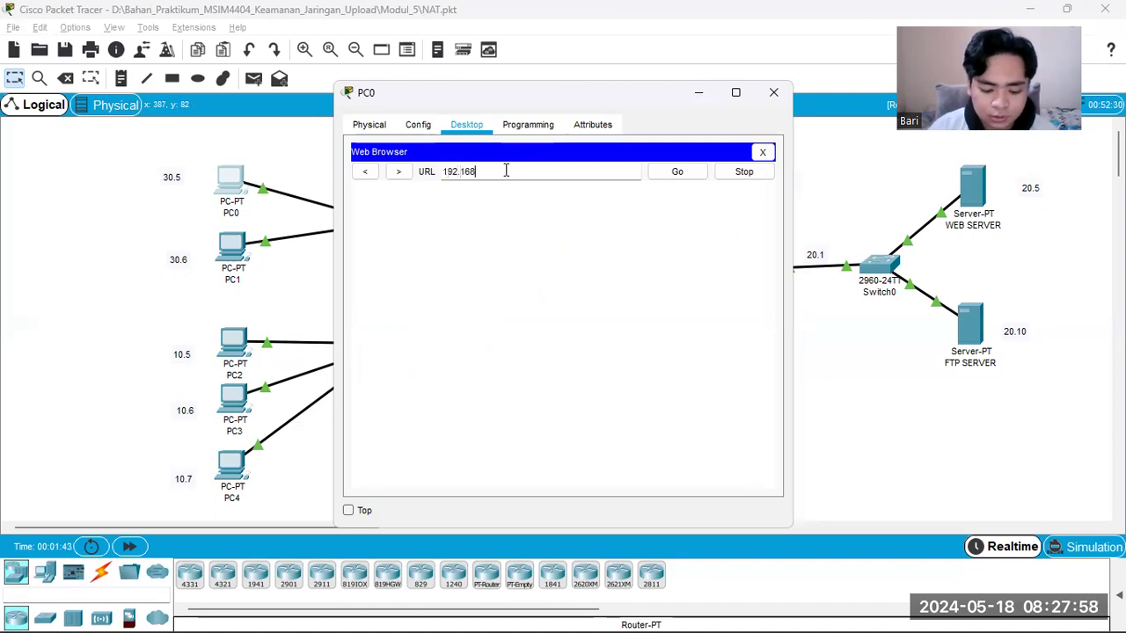
text(.20)
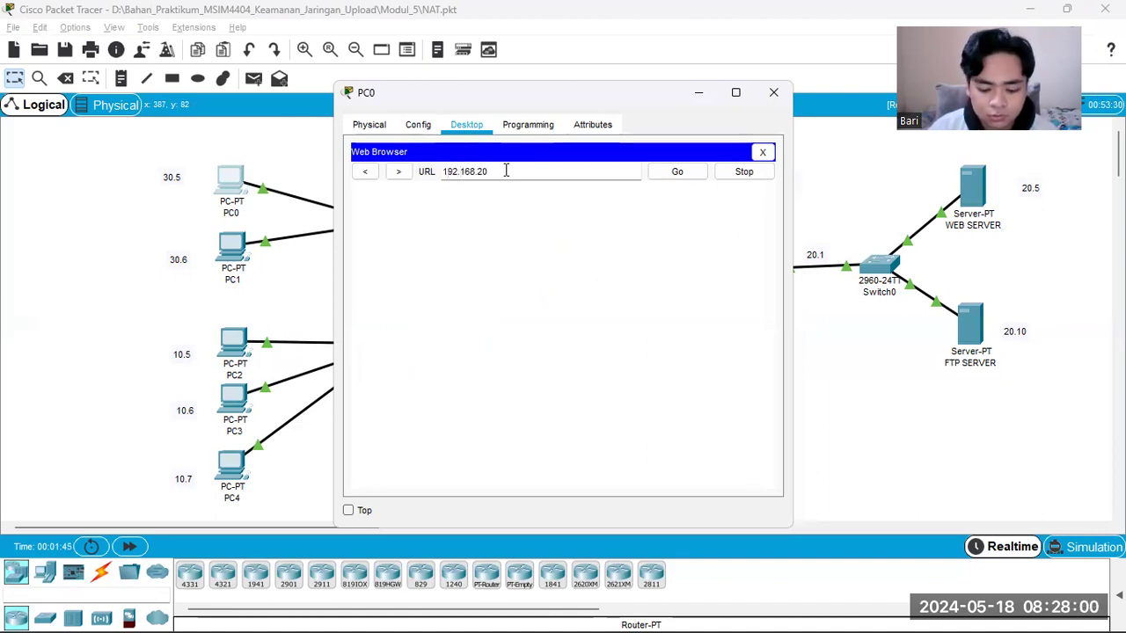
text(.5)
key(Return)
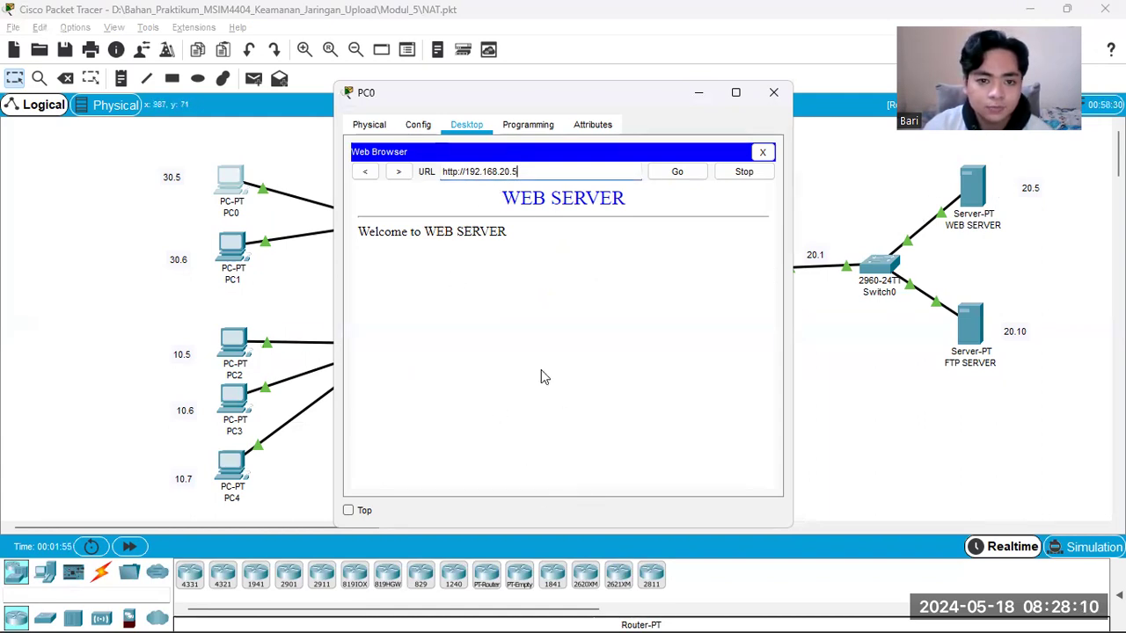
Step: Run netstat in WEB SERVER's command prompt and shift its window slightly aside
click(974, 198)
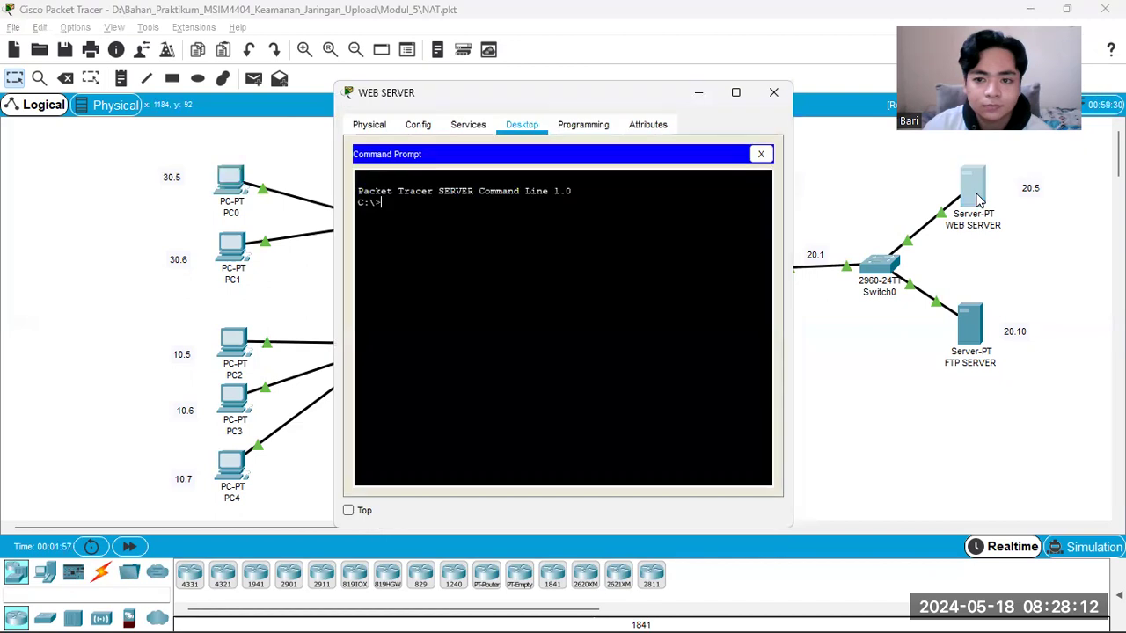
text(netsta)
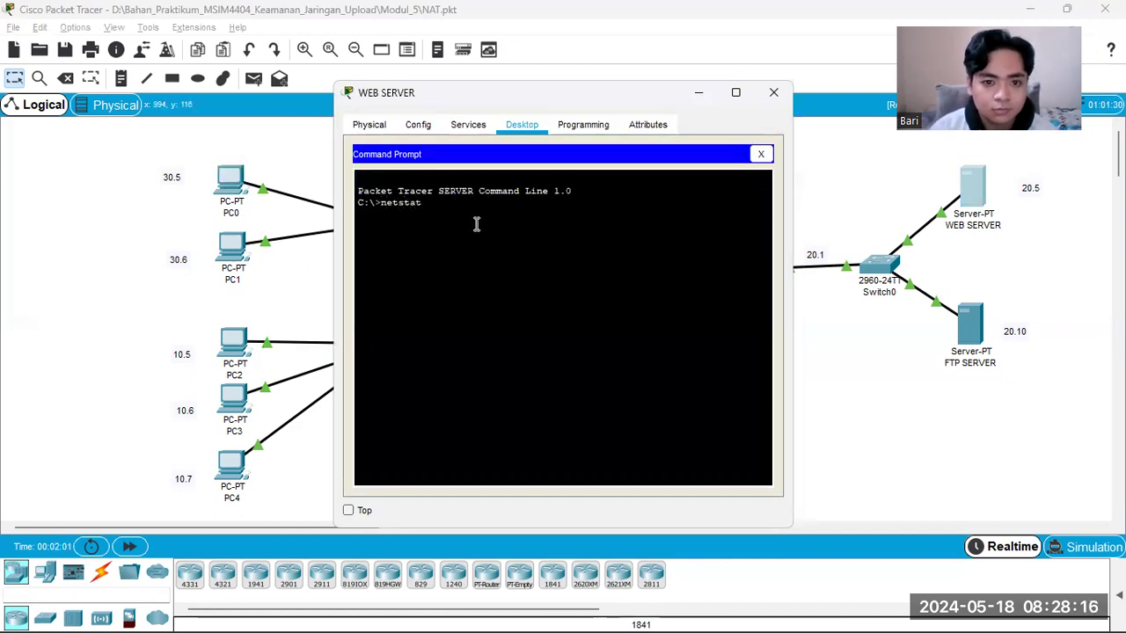
text(t)
key(Return)
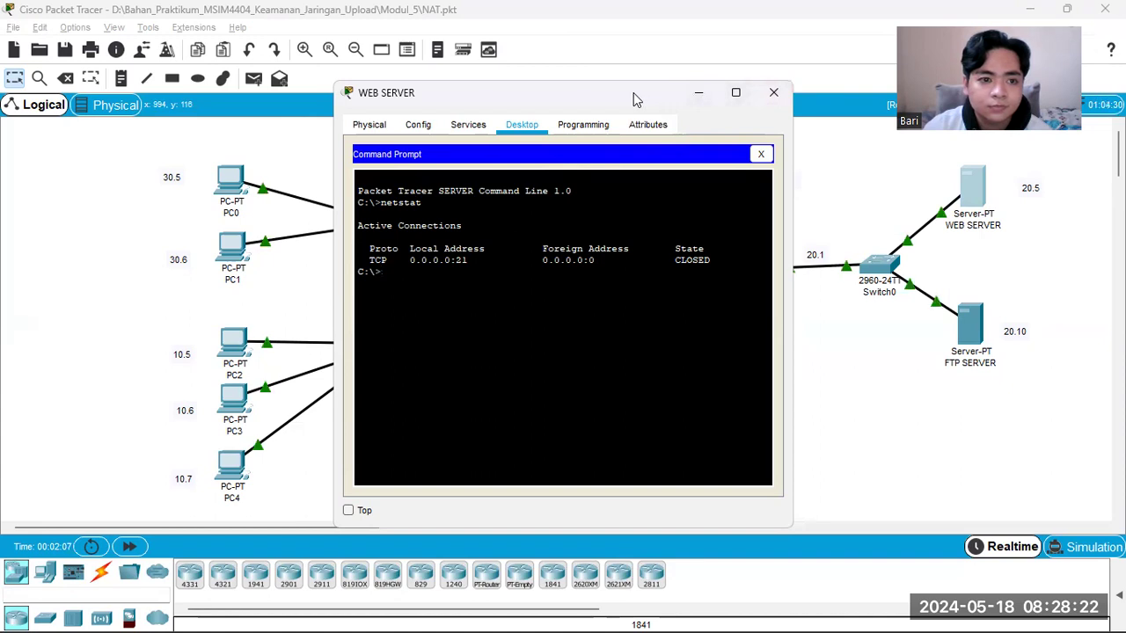
drag(640, 93, 651, 92)
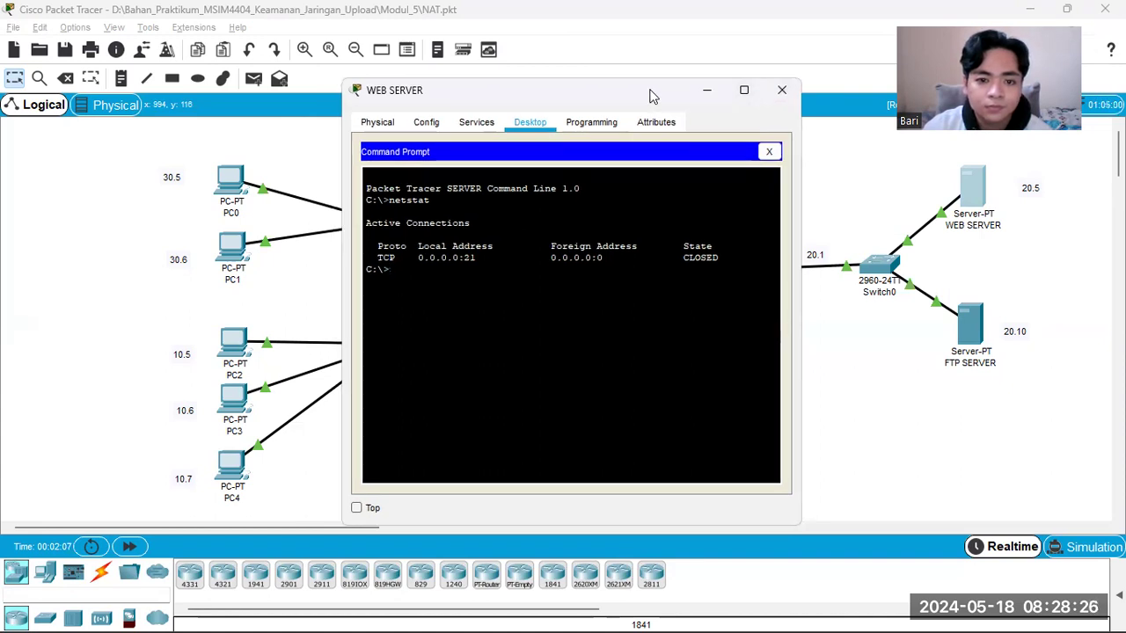
drag(651, 94, 662, 114)
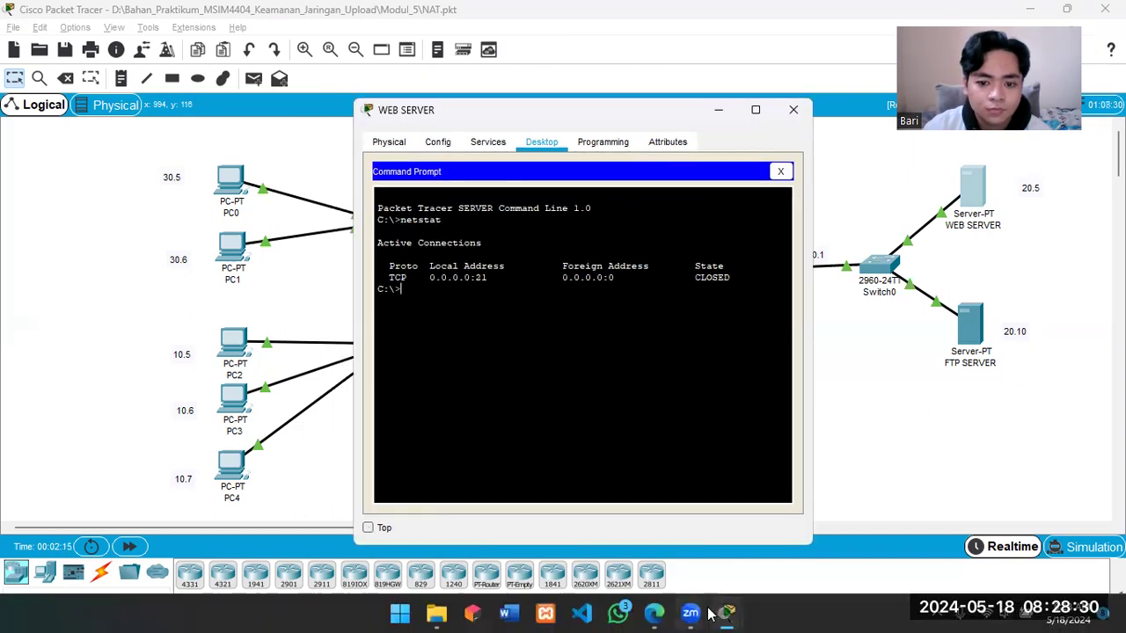
mouse_move(726, 613)
click(768, 524)
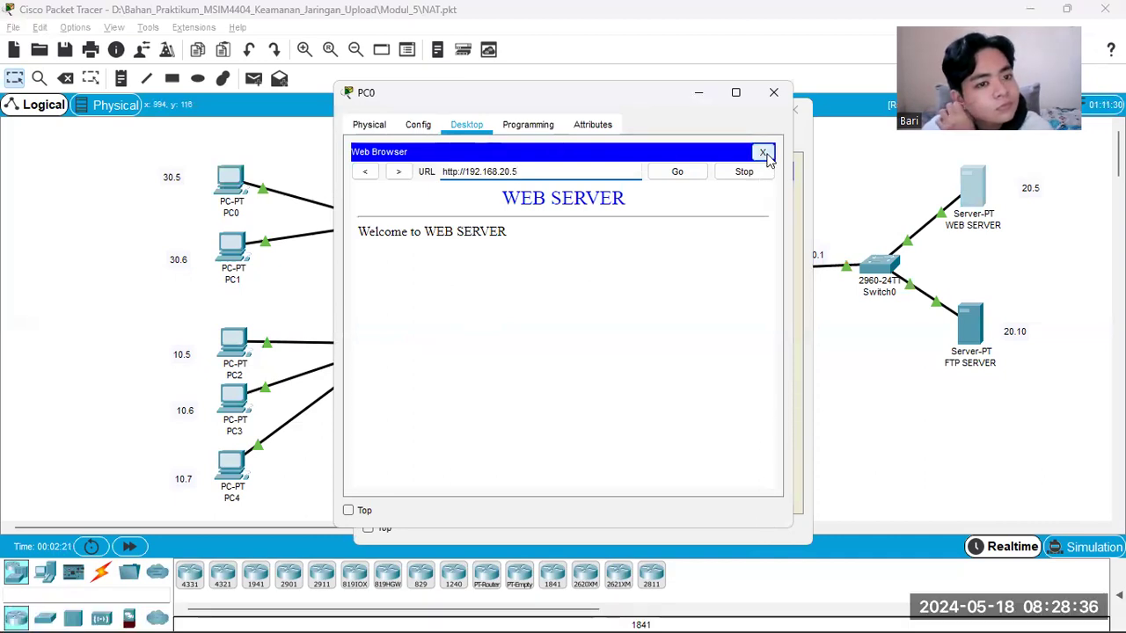
click(692, 176)
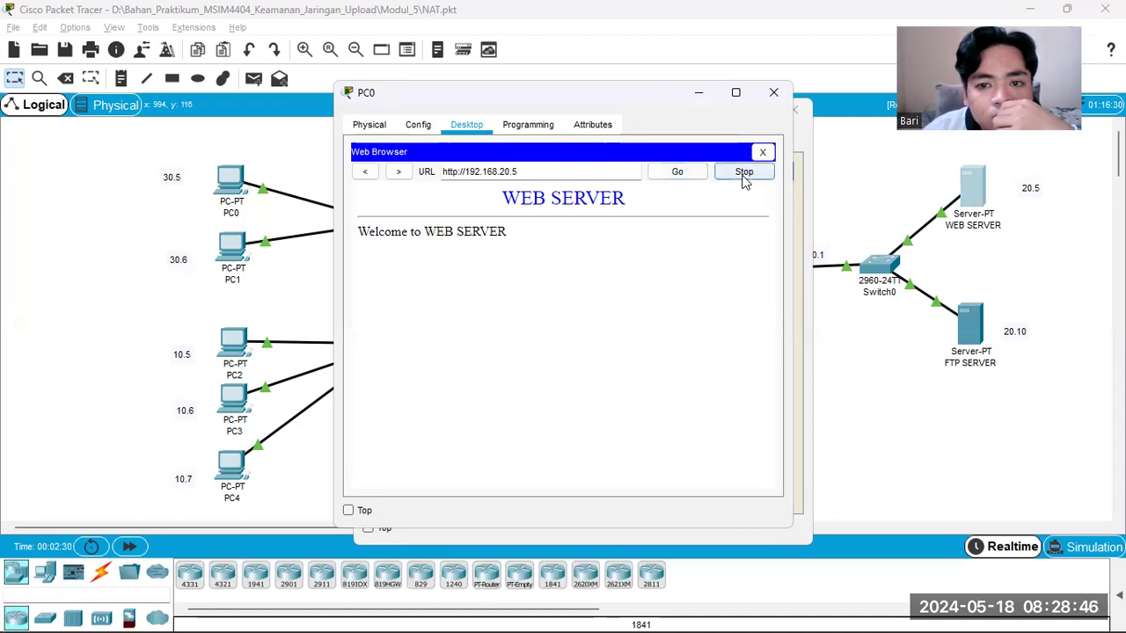
click(805, 143)
key(Up)
key(Return)
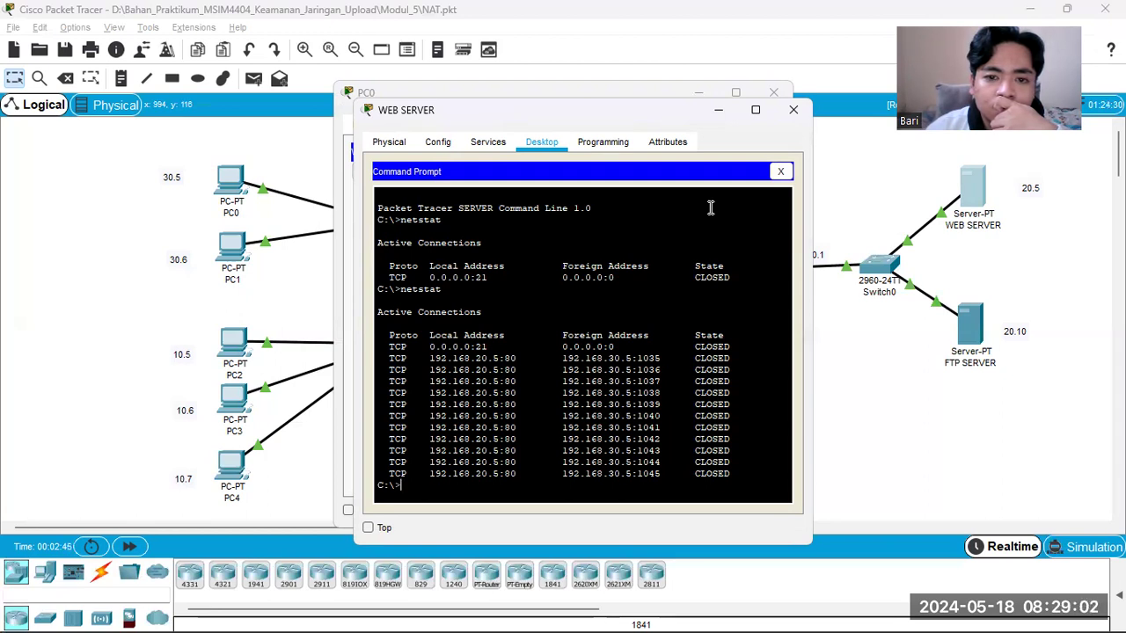
Step: Request the web page once more from PC0 and check WEB SERVER's connections with netstat
click(672, 93)
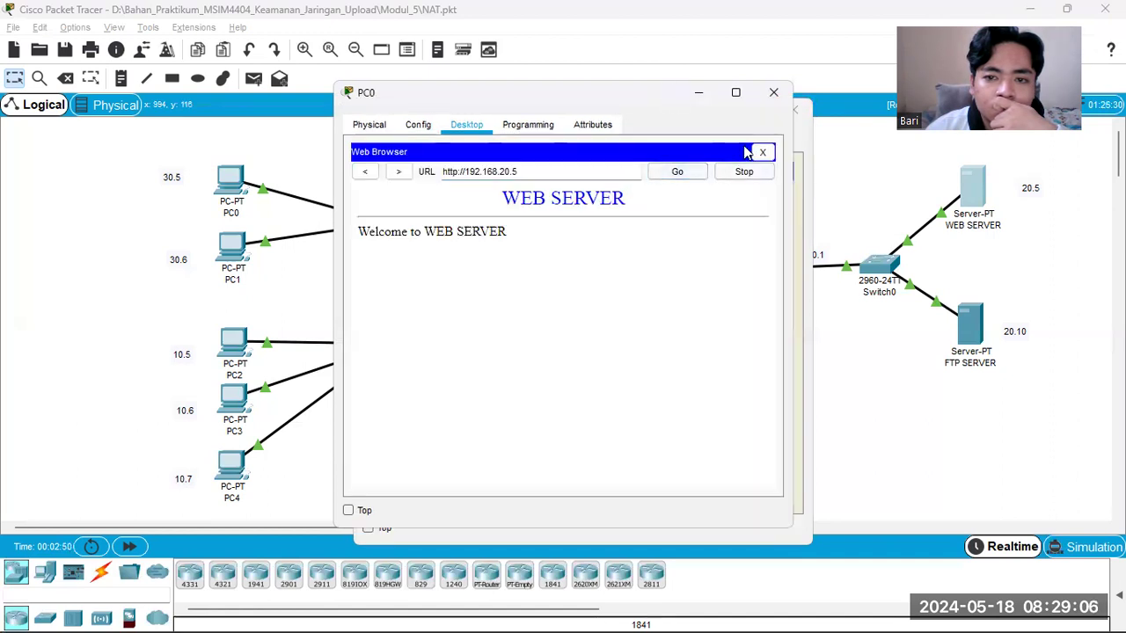
click(801, 130)
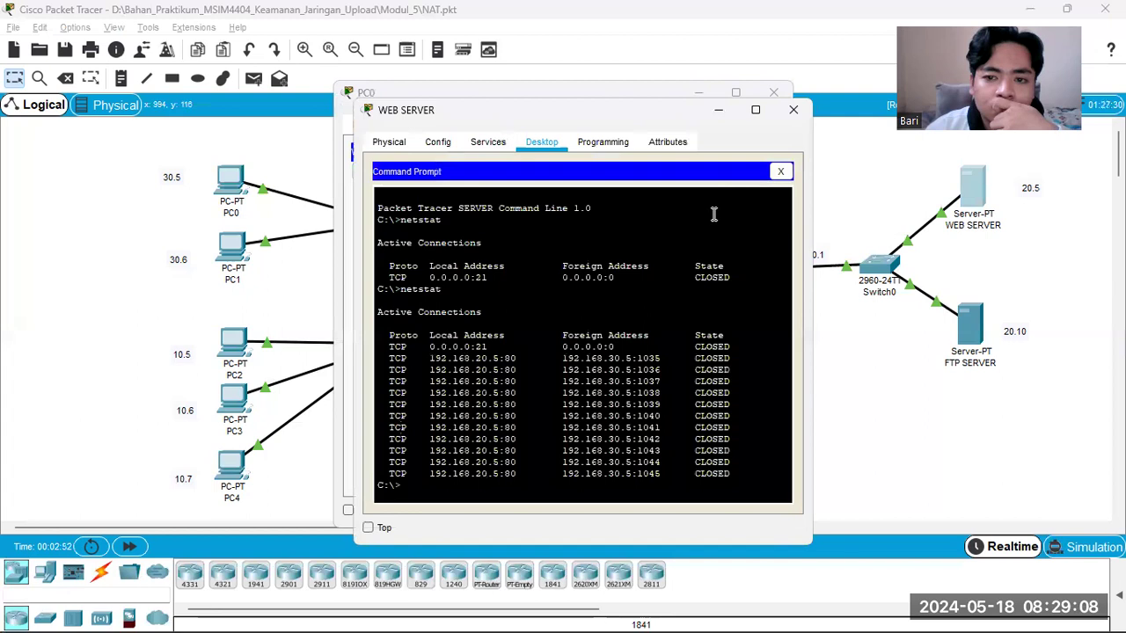
text(netstat)
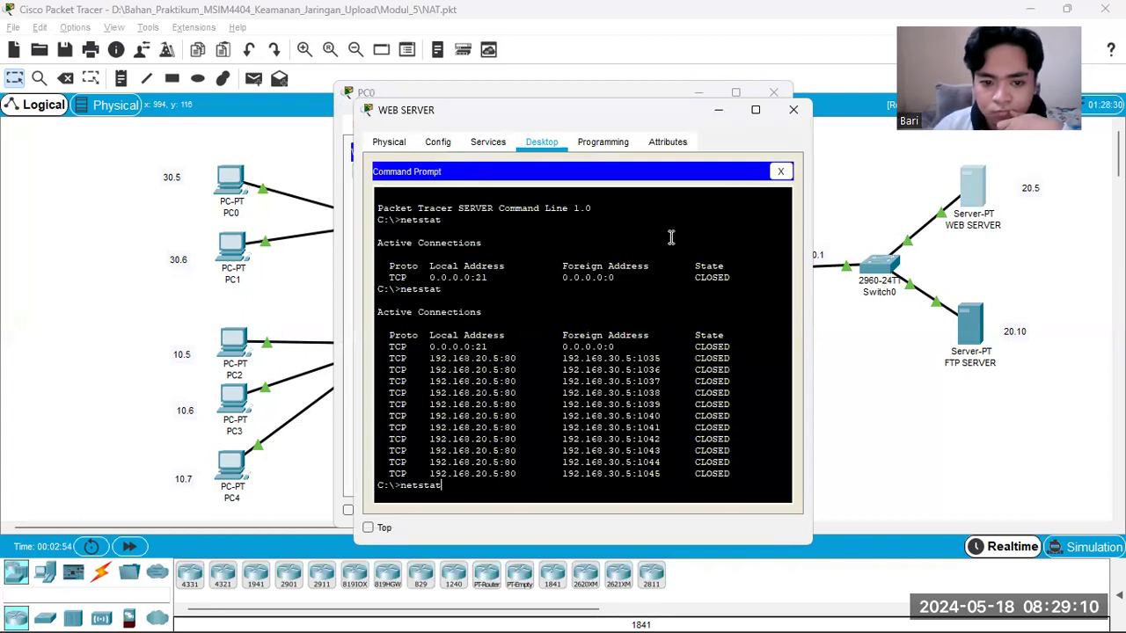
key(Return)
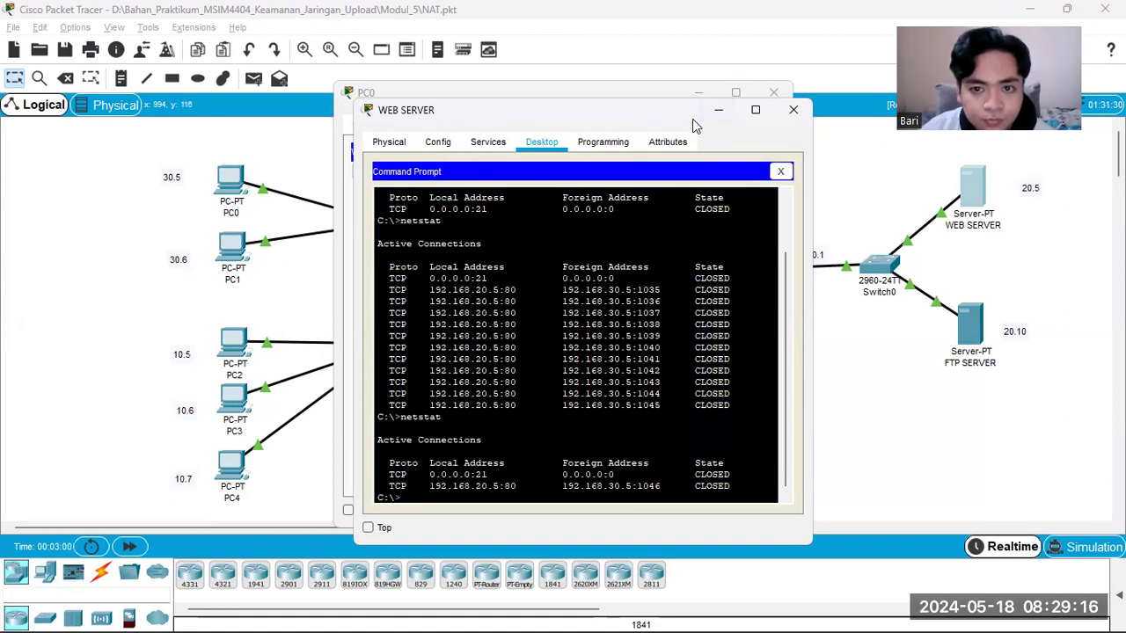
Step: Arrange the PC0 and WEB SERVER windows side by side and repeat netstat on WEB SERVER without reloading the page
drag(692, 119, 843, 154)
click(640, 103)
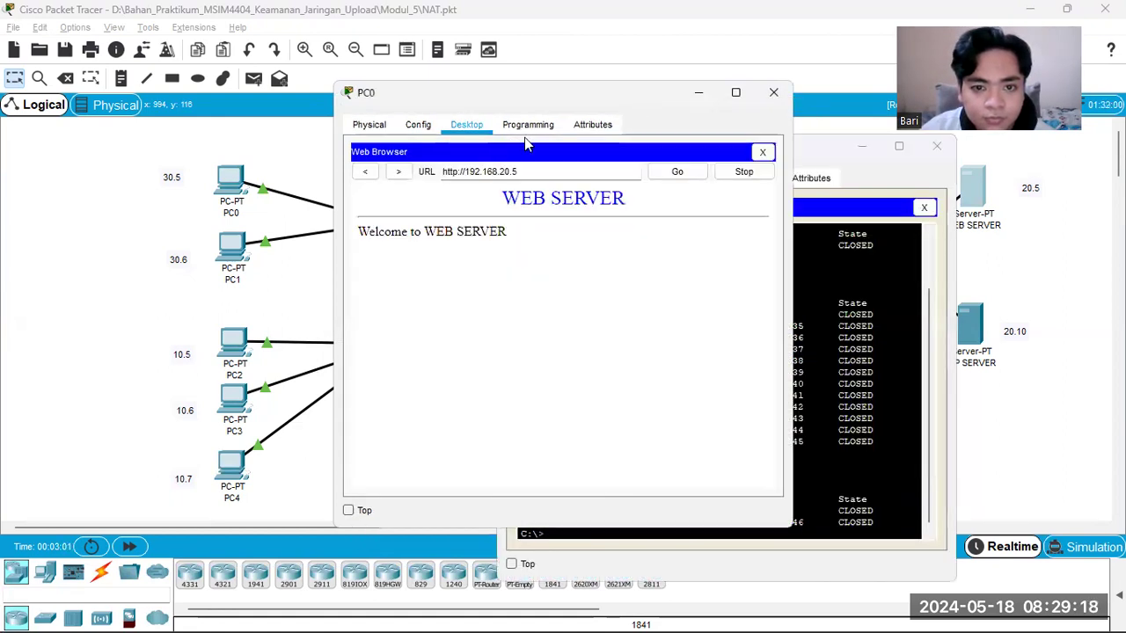
drag(640, 104, 486, 101)
click(807, 159)
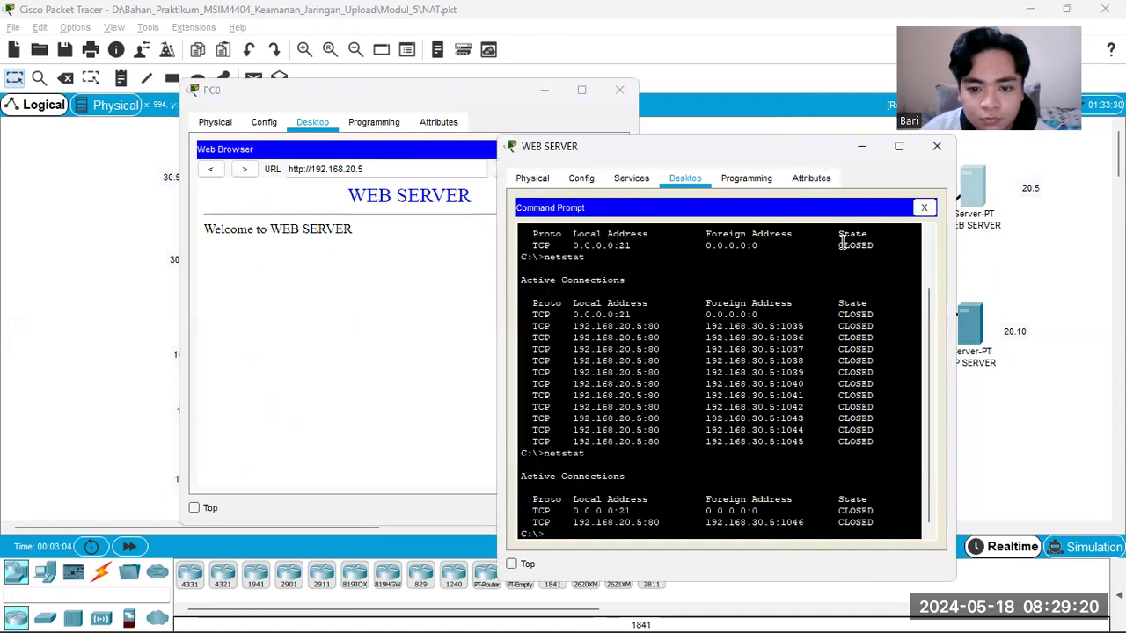
text(netstat)
key(Return)
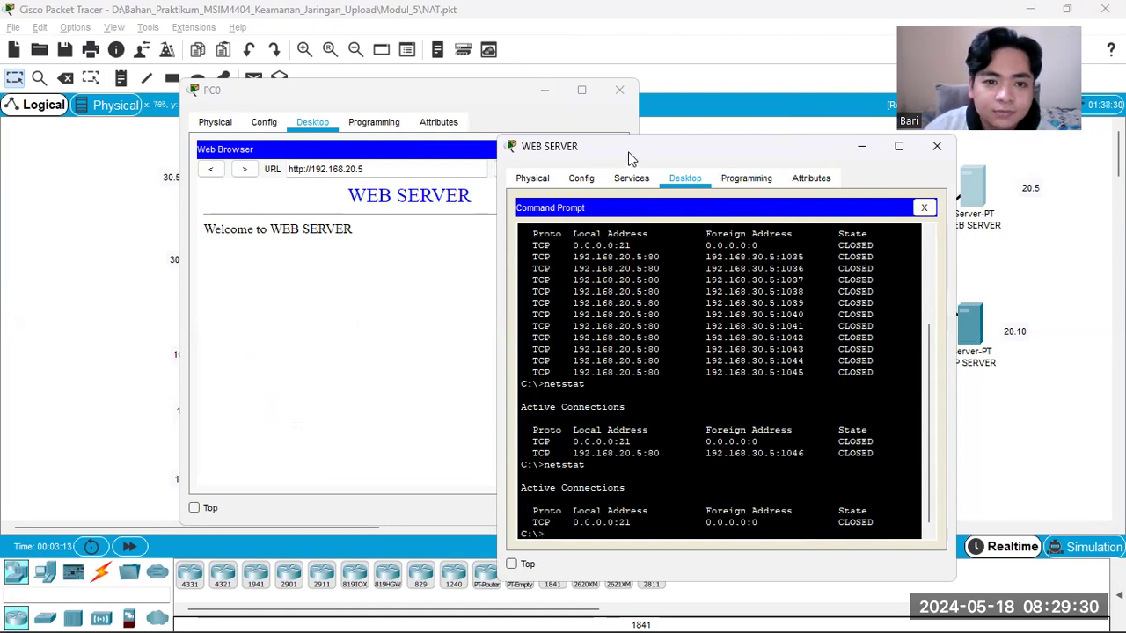
Step: Reload the web server page from PC0 beside the repositioned WEB SERVER window and rerun netstat on the server
drag(632, 151, 653, 105)
click(517, 137)
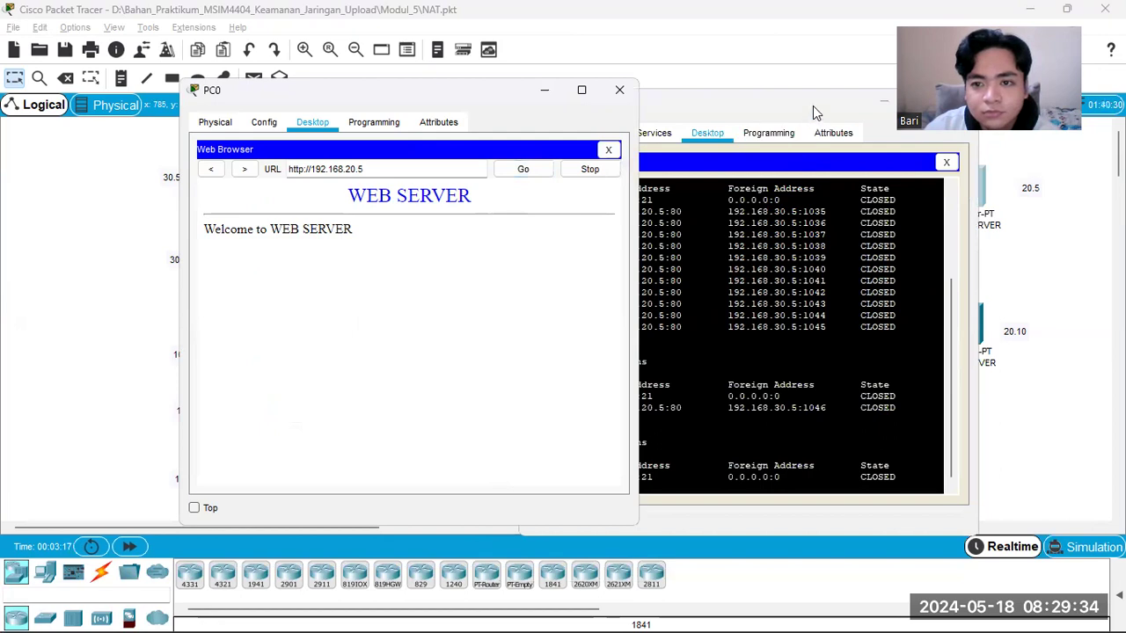
click(725, 168)
key(Up)
key(Return)
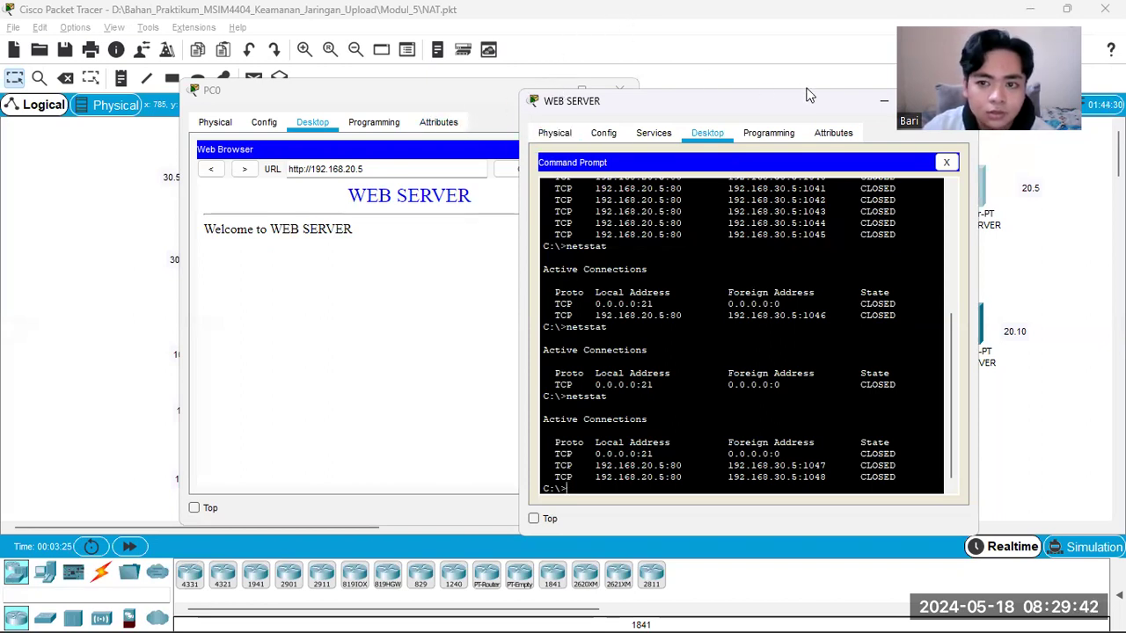
Step: Review the earlier netstat output on WEB SERVER, then close the WEB SERVER and PC0 windows
drag(799, 100, 454, 97)
click(455, 93)
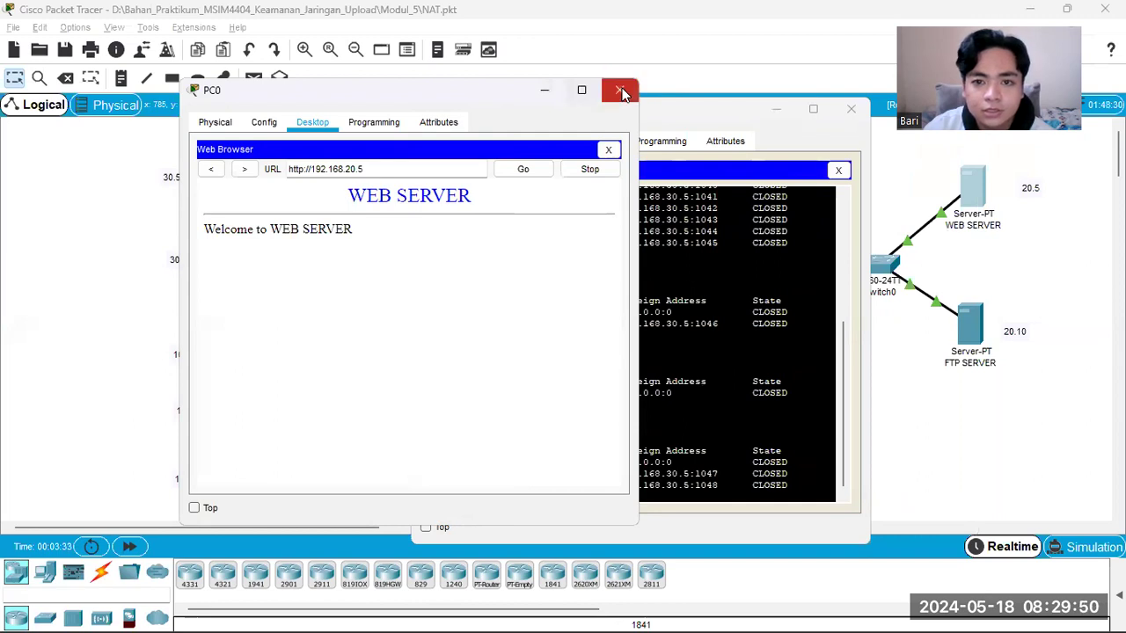
click(720, 115)
scroll(655, 299, up, 5)
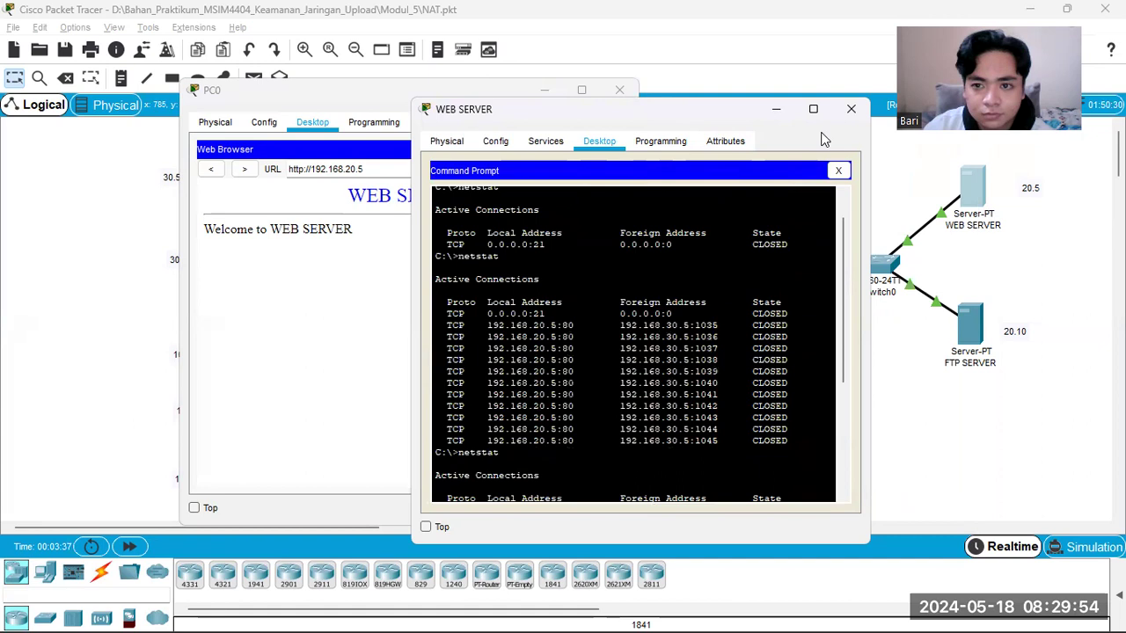
click(850, 108)
click(619, 90)
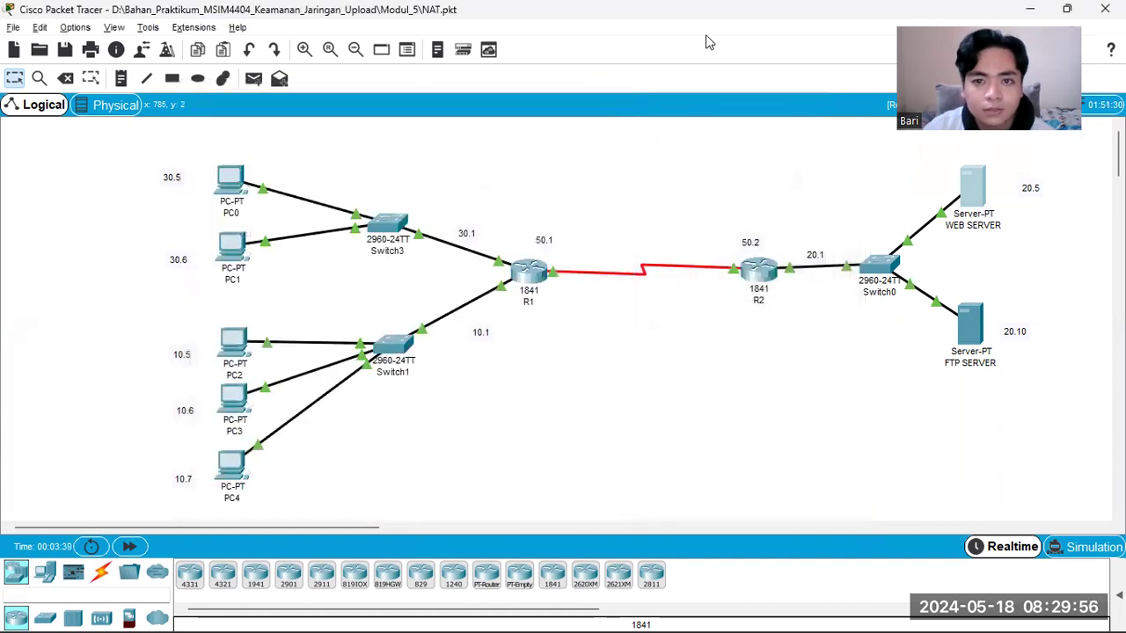
Step: Switch to the PDF guide and read steps h and i on accessing the FTP server from PC4 and verifying with netstat
key(alt+Tab)
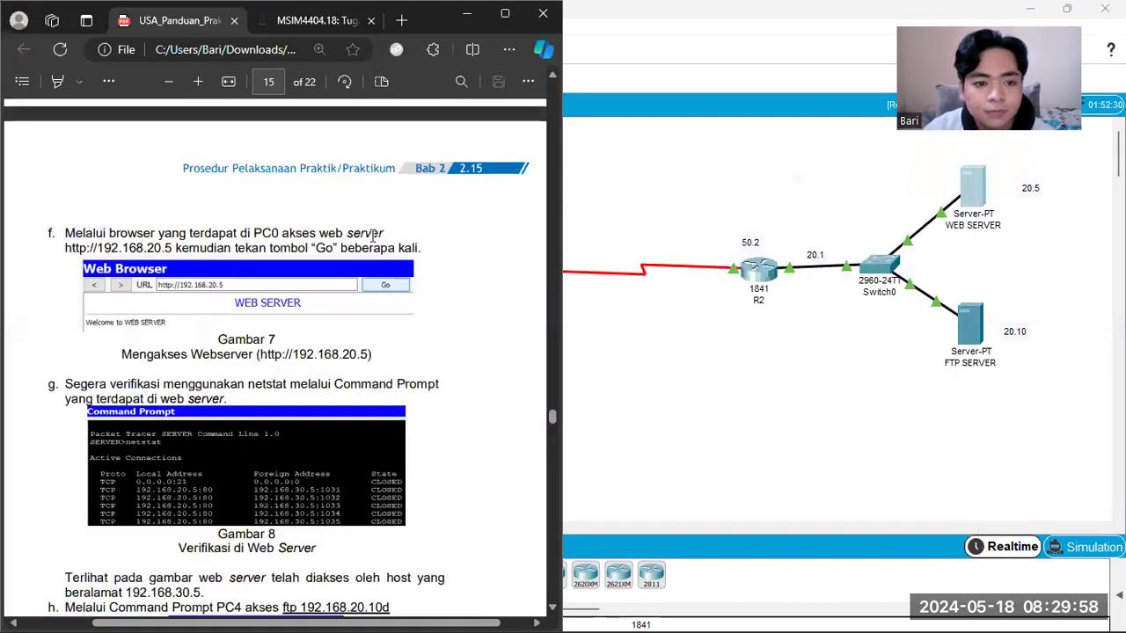
scroll(374, 238, down, 2)
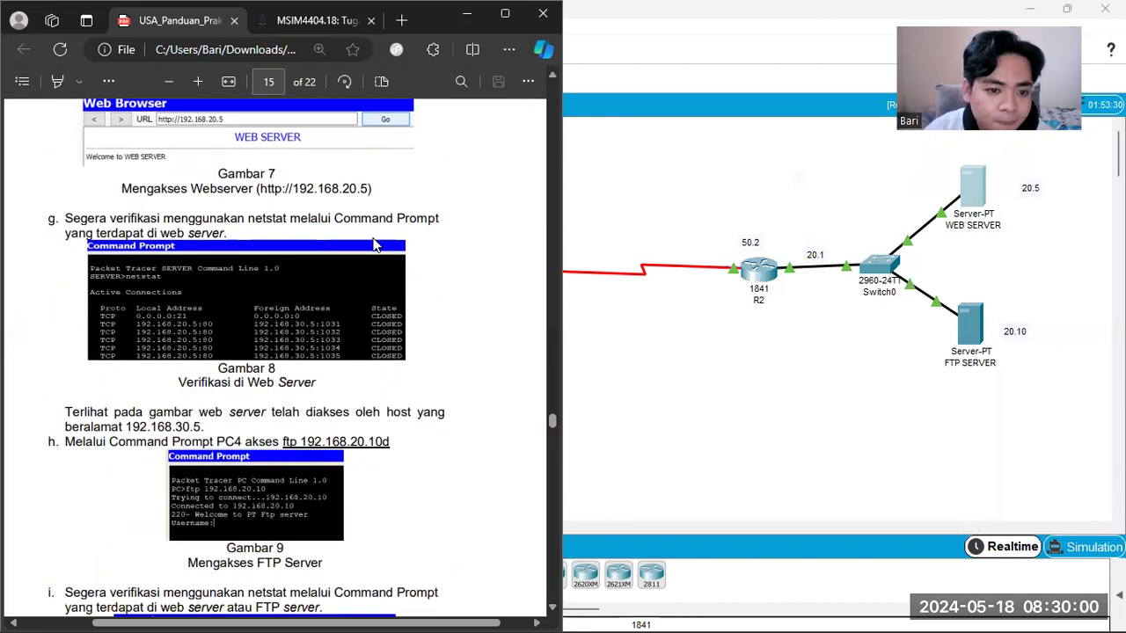
scroll(374, 242, down, 2)
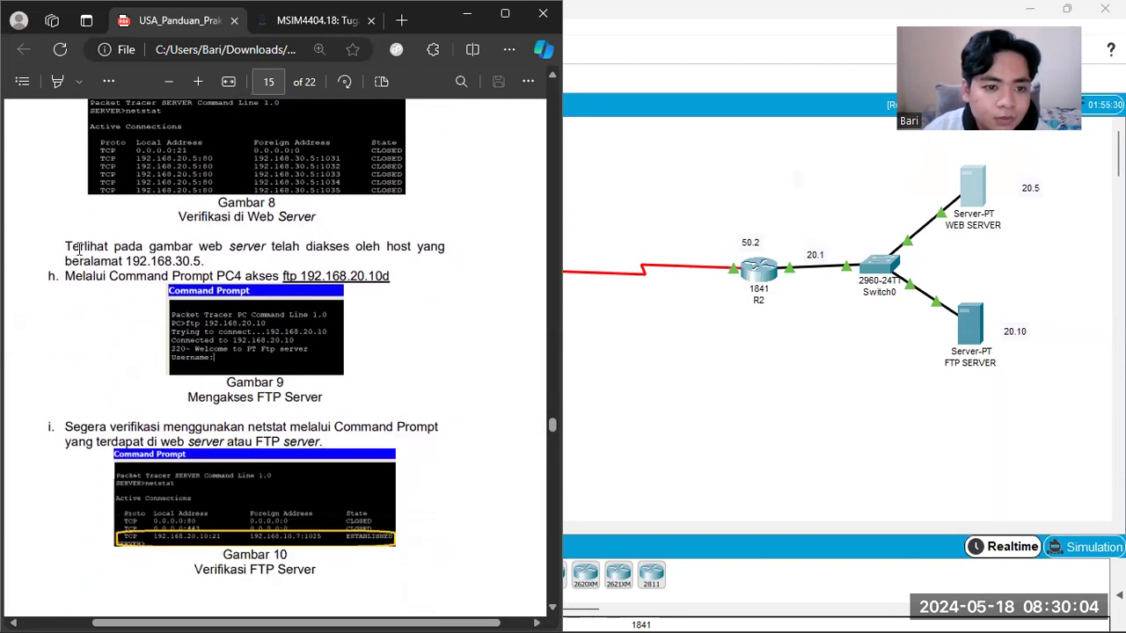
drag(66, 275, 278, 275)
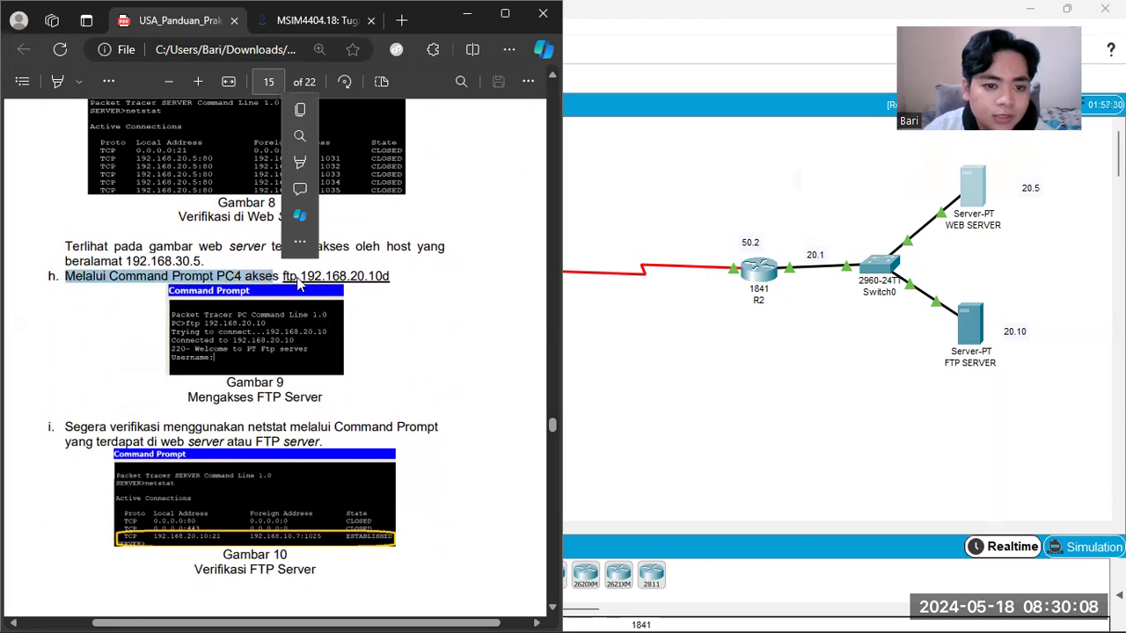
click(385, 278)
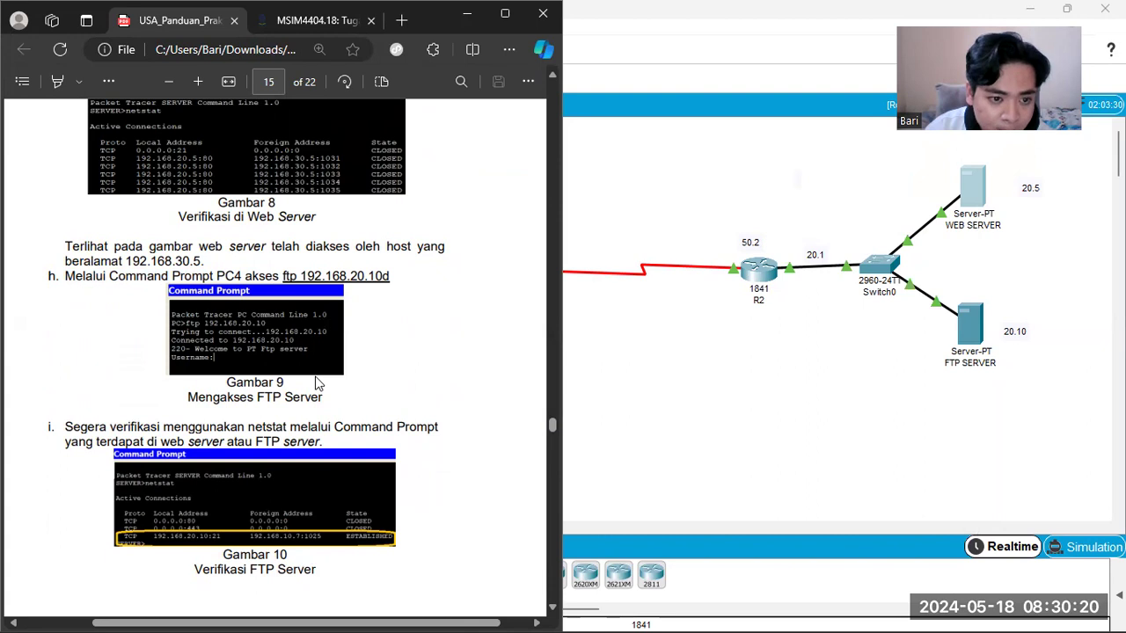
scroll(317, 383, down, 1)
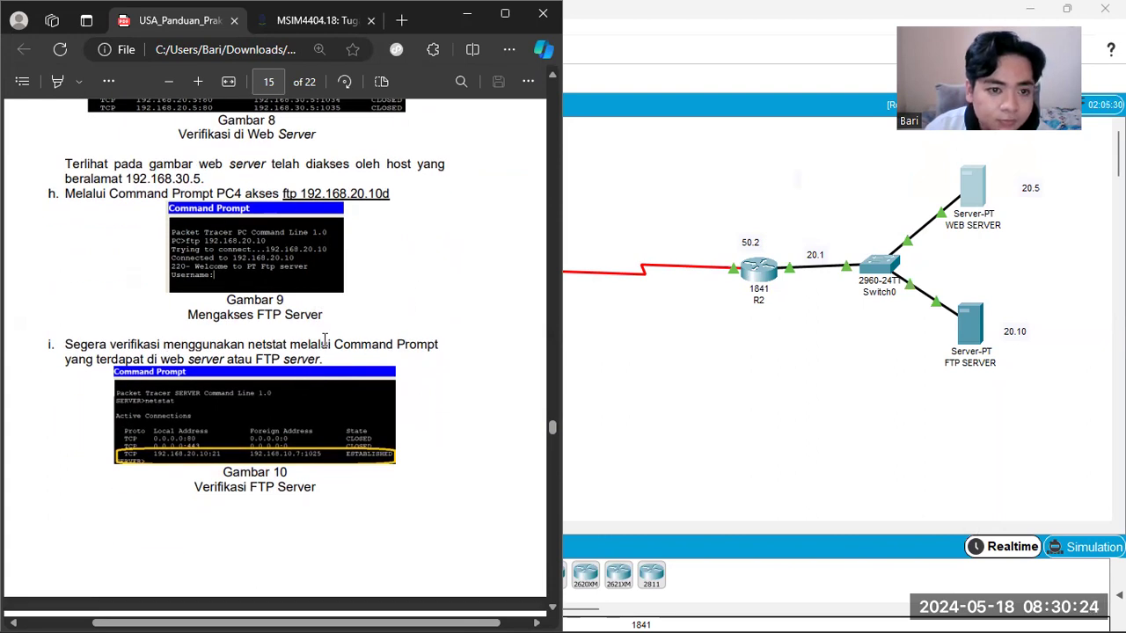
scroll(325, 339, down, 4)
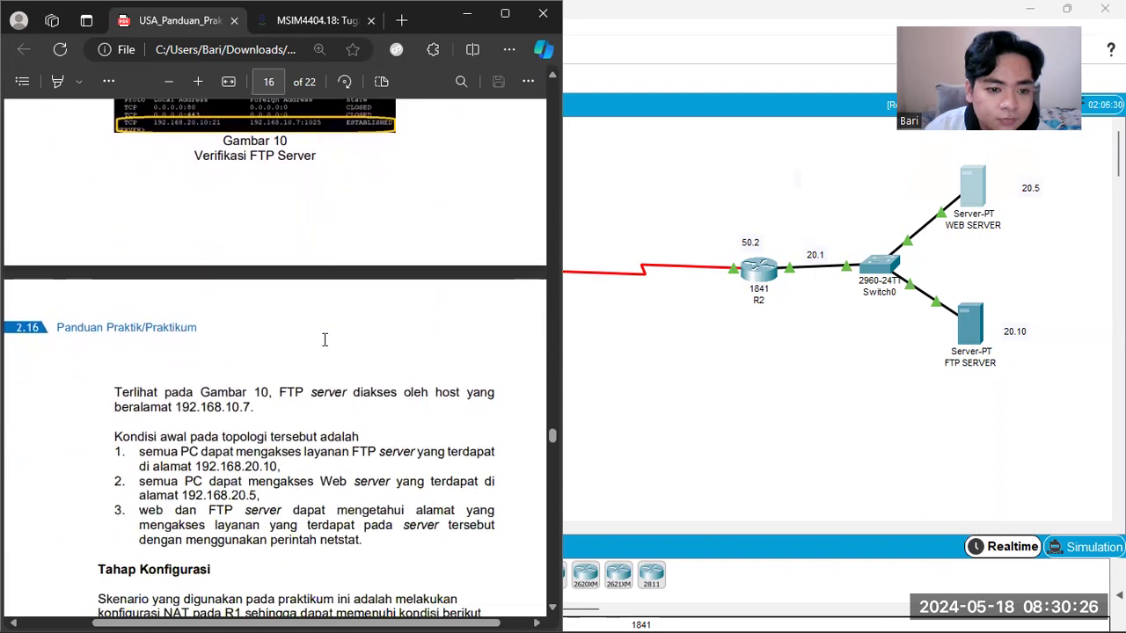
Step: Return to Packet Tracer and display PC4's desktop applications
click(688, 375)
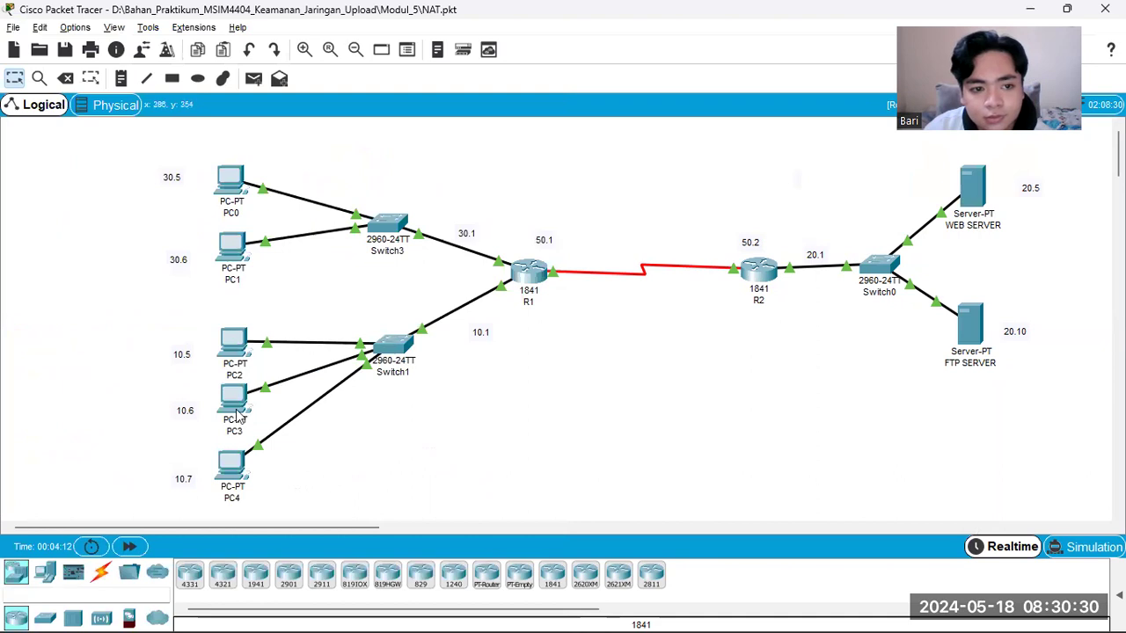
click(234, 468)
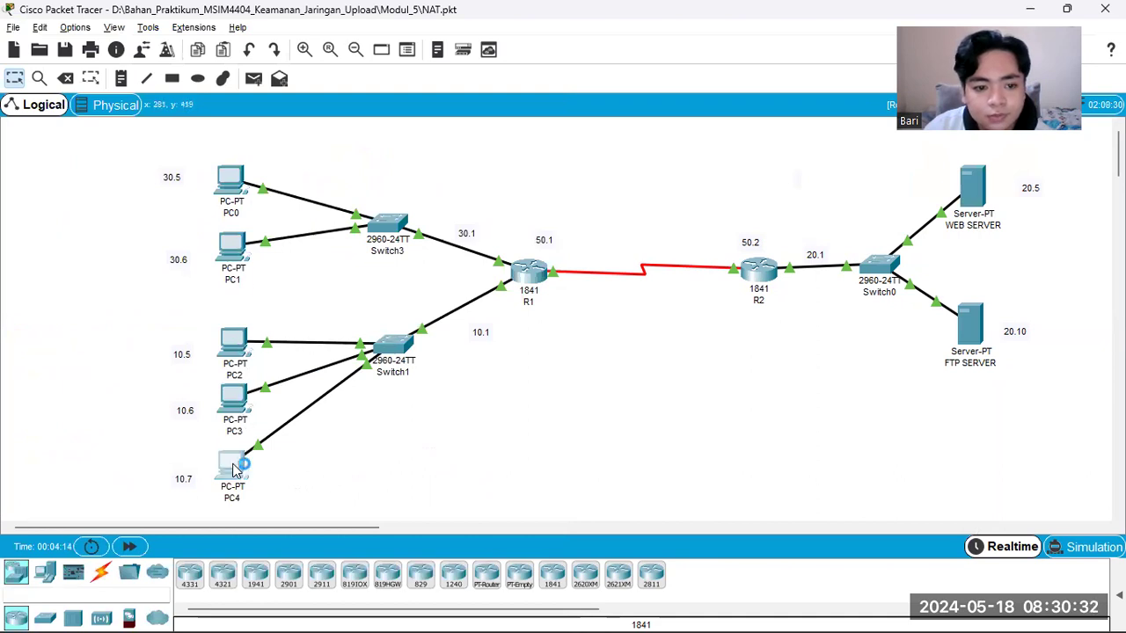
click(466, 124)
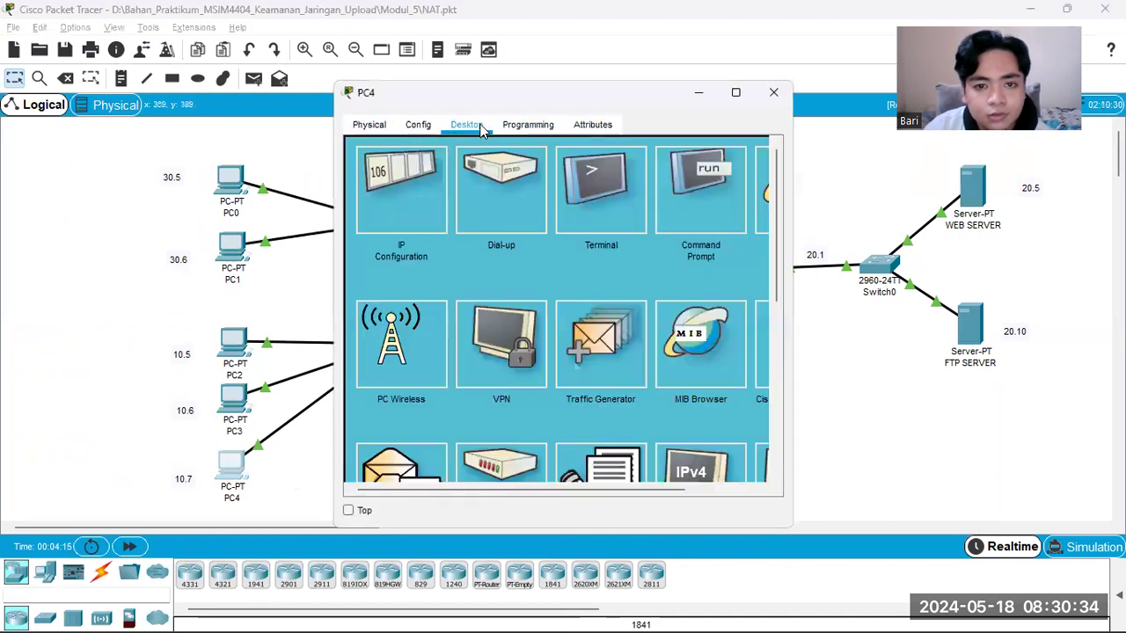
Step: Open the command prompt on FTP SERVER, move its window aside, and open the command prompt on PC4
click(970, 324)
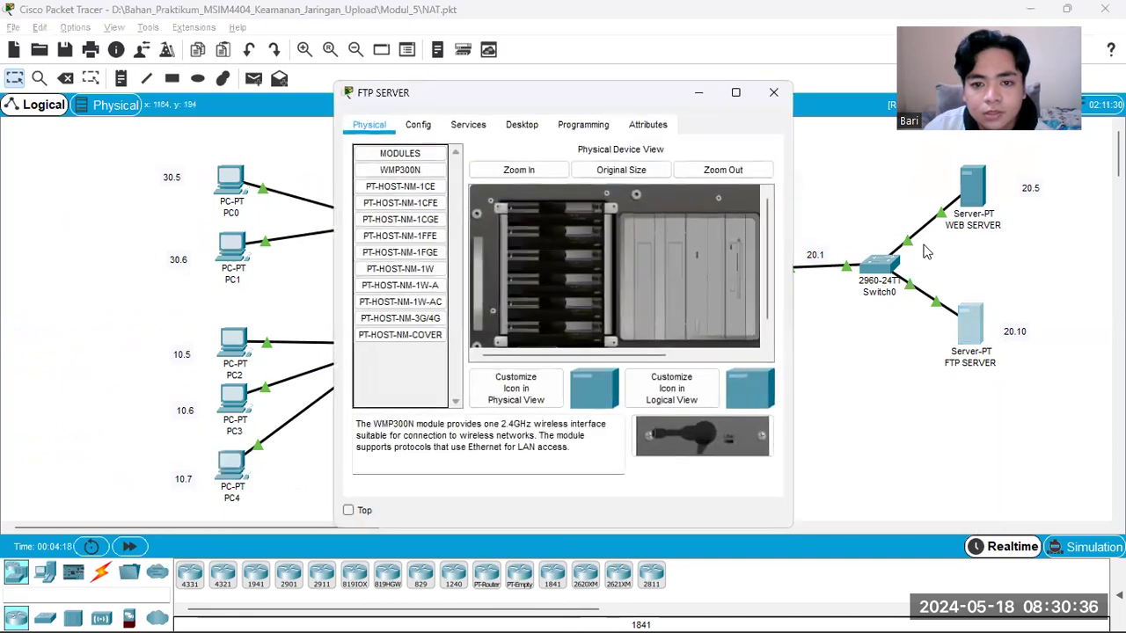
click(521, 124)
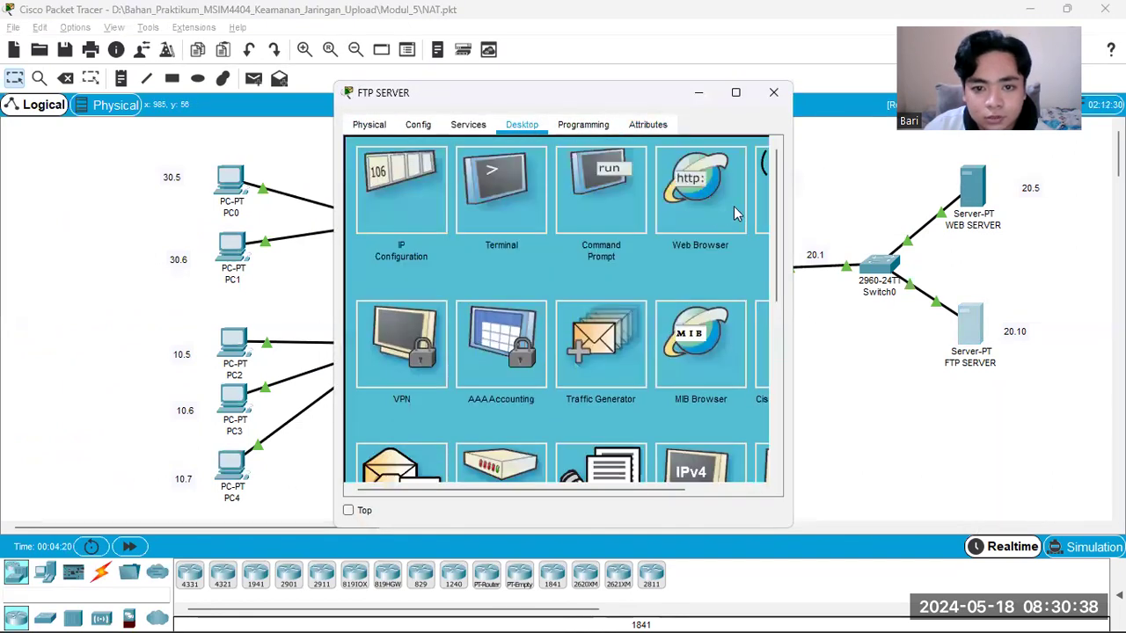
click(583, 193)
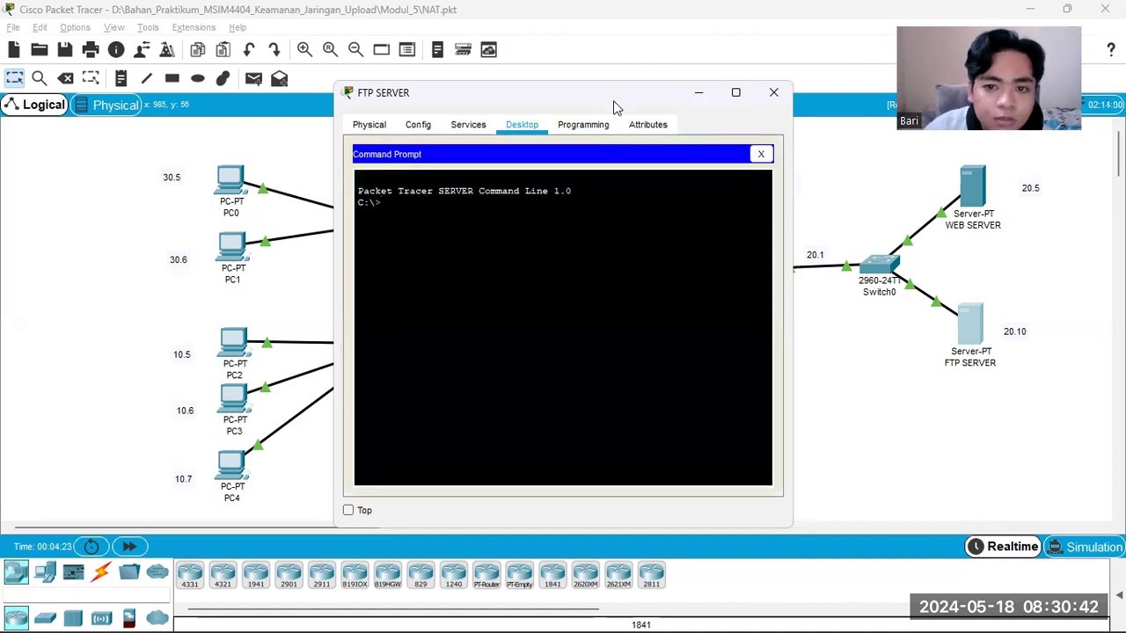
drag(615, 105, 888, 106)
click(241, 466)
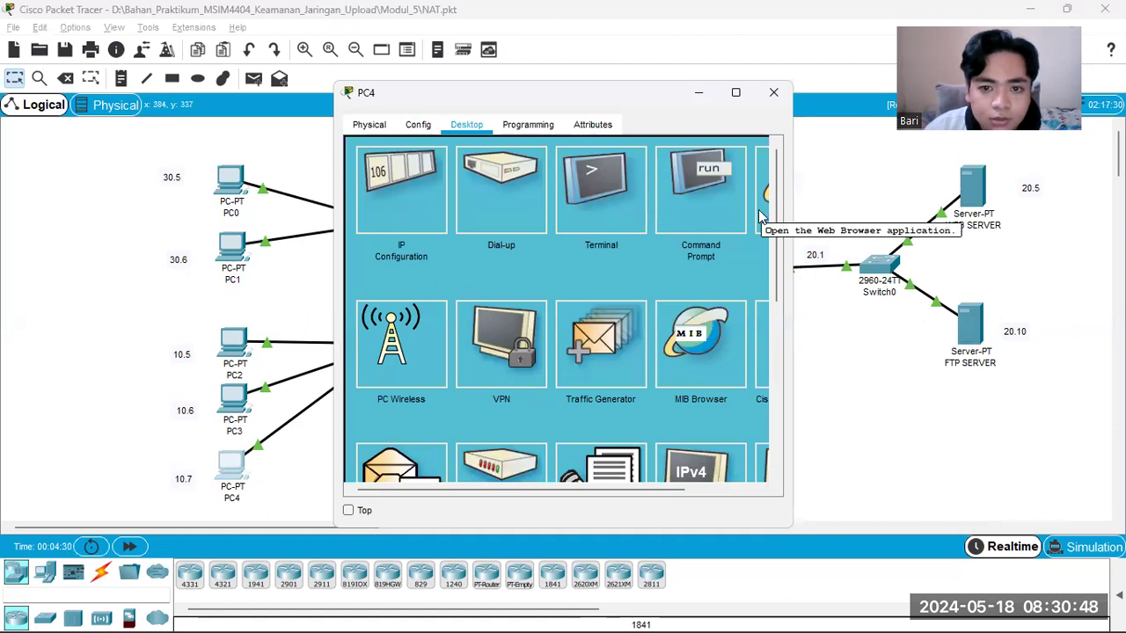
click(697, 201)
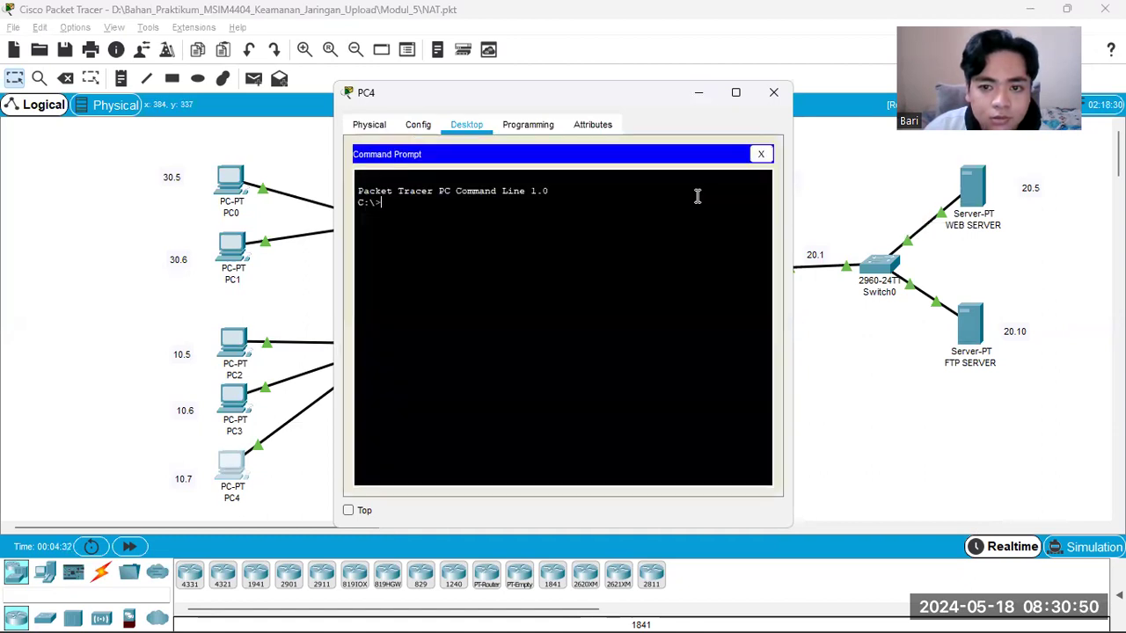
Step: Move the PC4 window aside, switch to the PDF guide and reread steps h and i on FTP access and netstat
drag(605, 94, 320, 66)
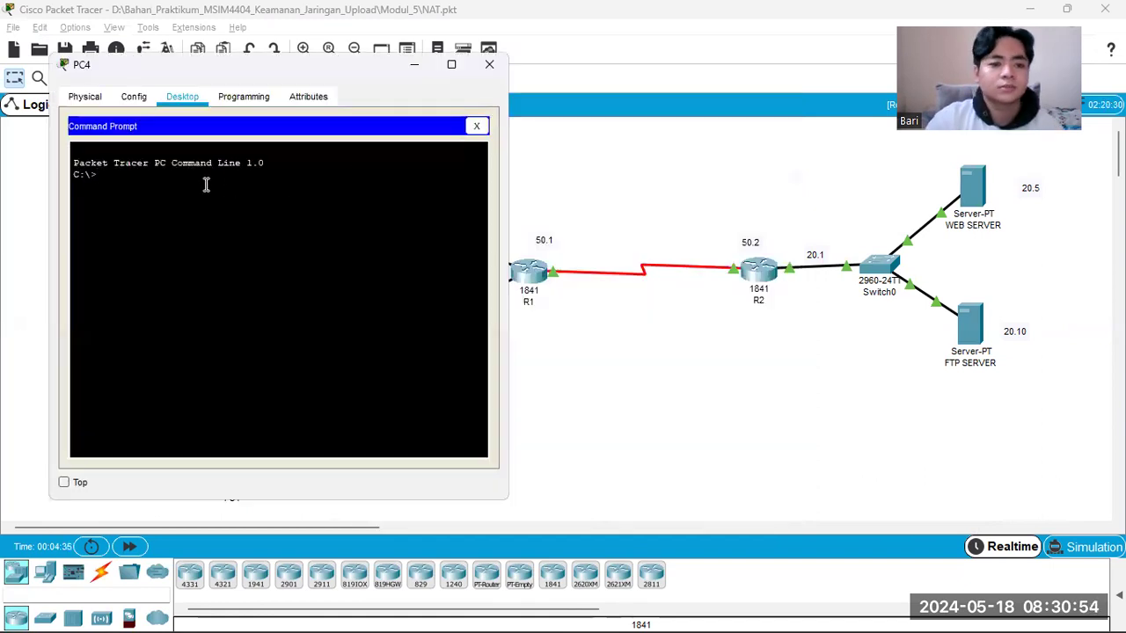
mouse_move(612, 613)
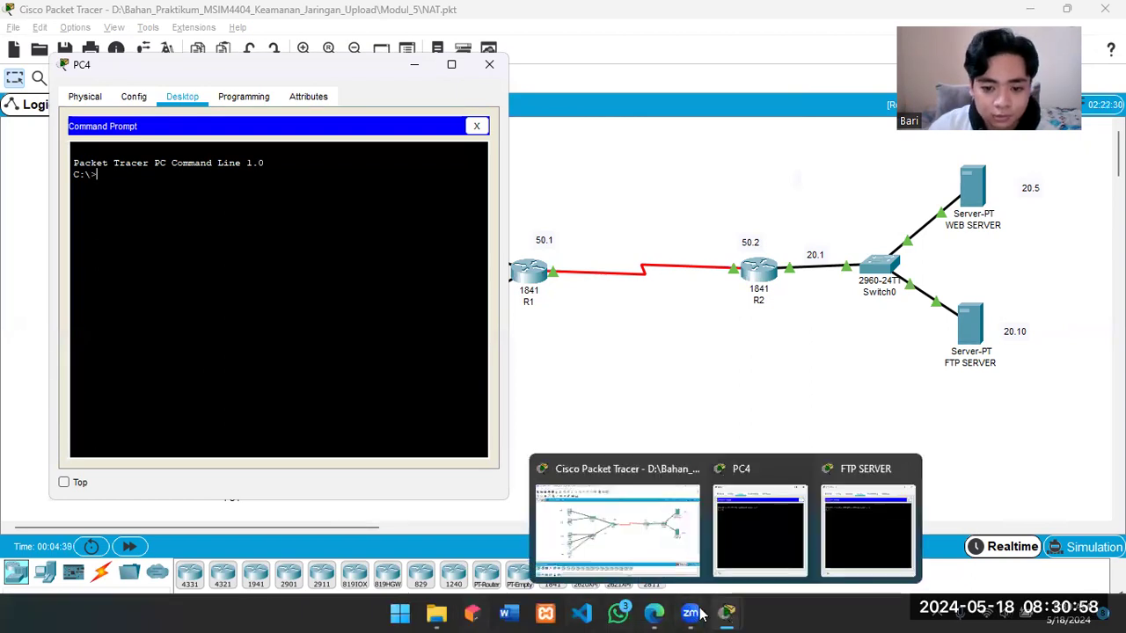
click(653, 613)
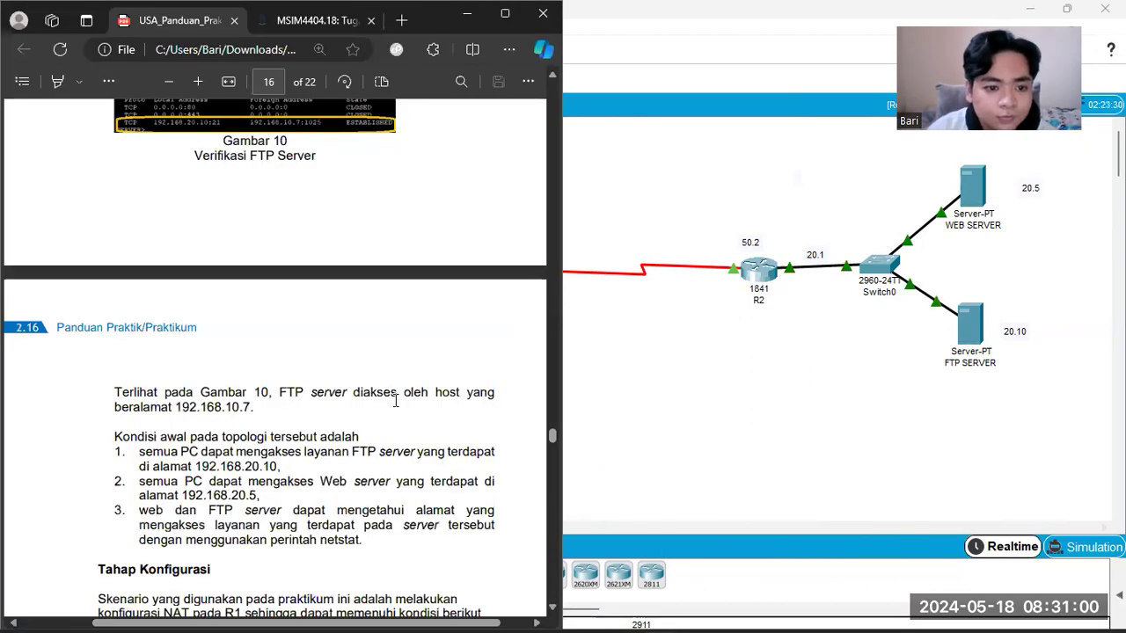
scroll(404, 396, up, 5)
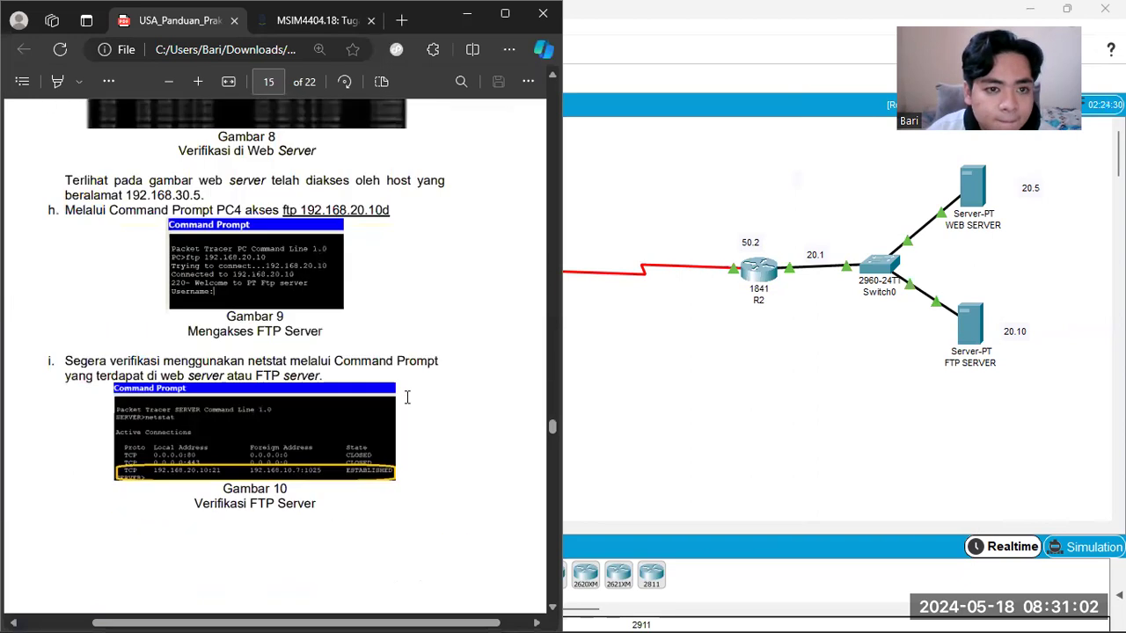
scroll(280, 246, up, 3)
scroll(286, 259, down, 3)
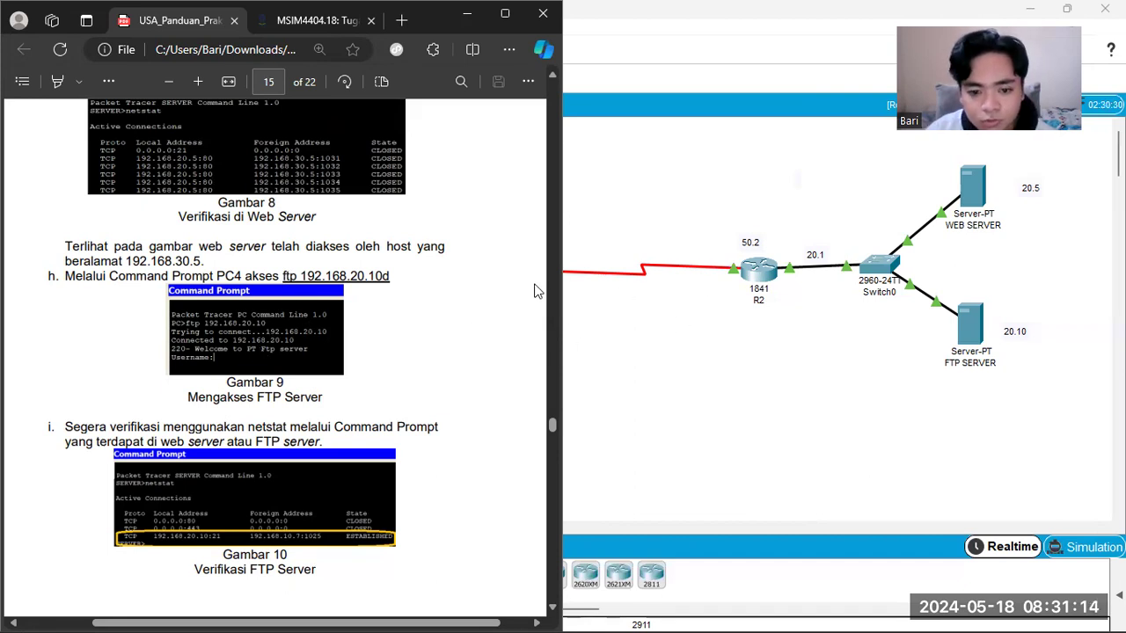
Step: Bring up the PC4 and FTP SERVER windows in Packet Tracer and arrange their command prompts side by side, ready for input on PC4
mouse_move(712, 613)
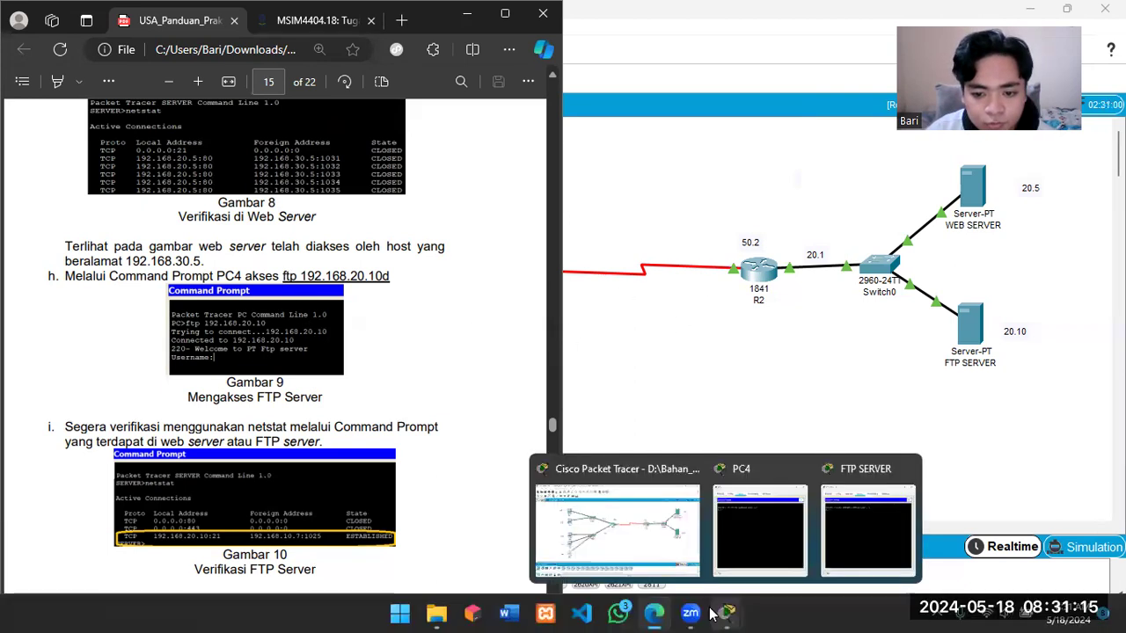
click(780, 525)
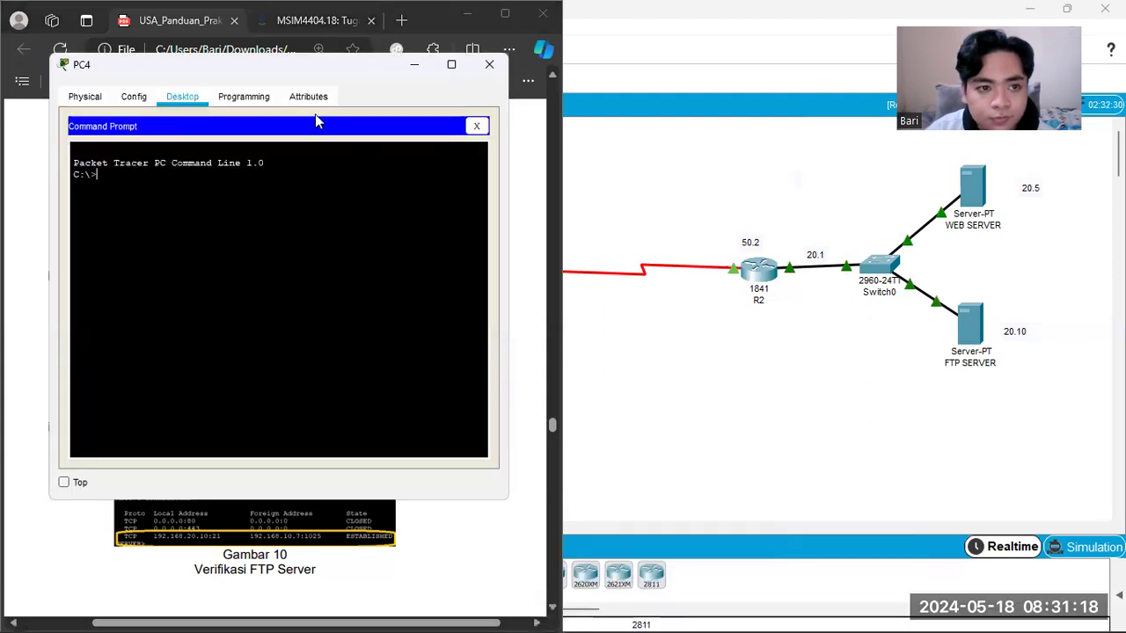
drag(320, 70, 426, 105)
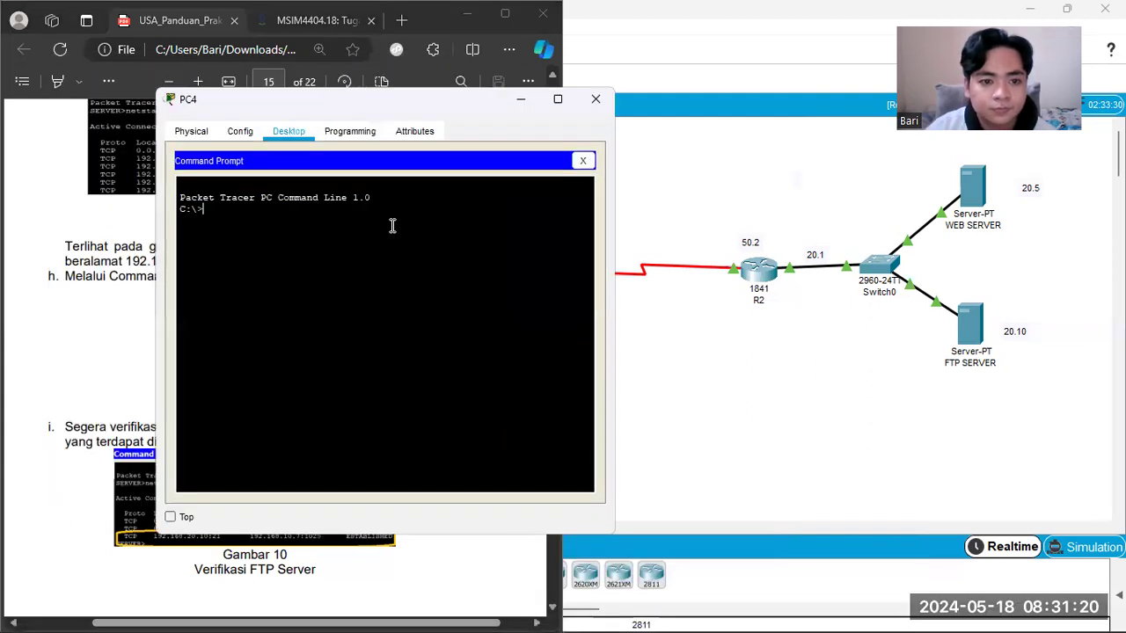
mouse_move(725, 623)
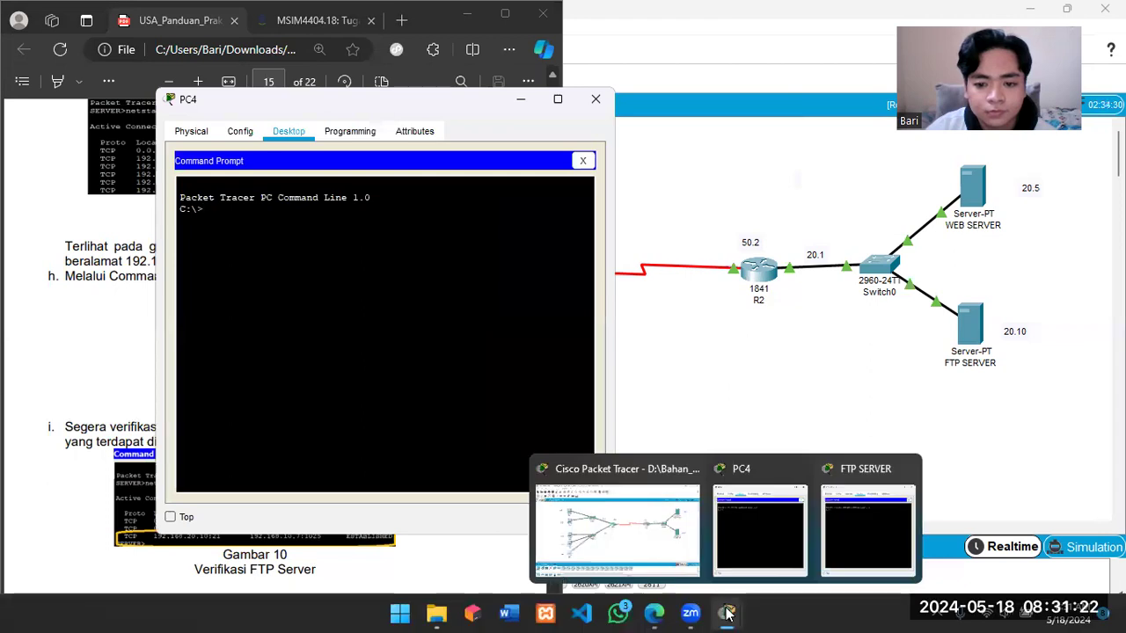
click(841, 520)
drag(743, 110, 796, 111)
click(372, 236)
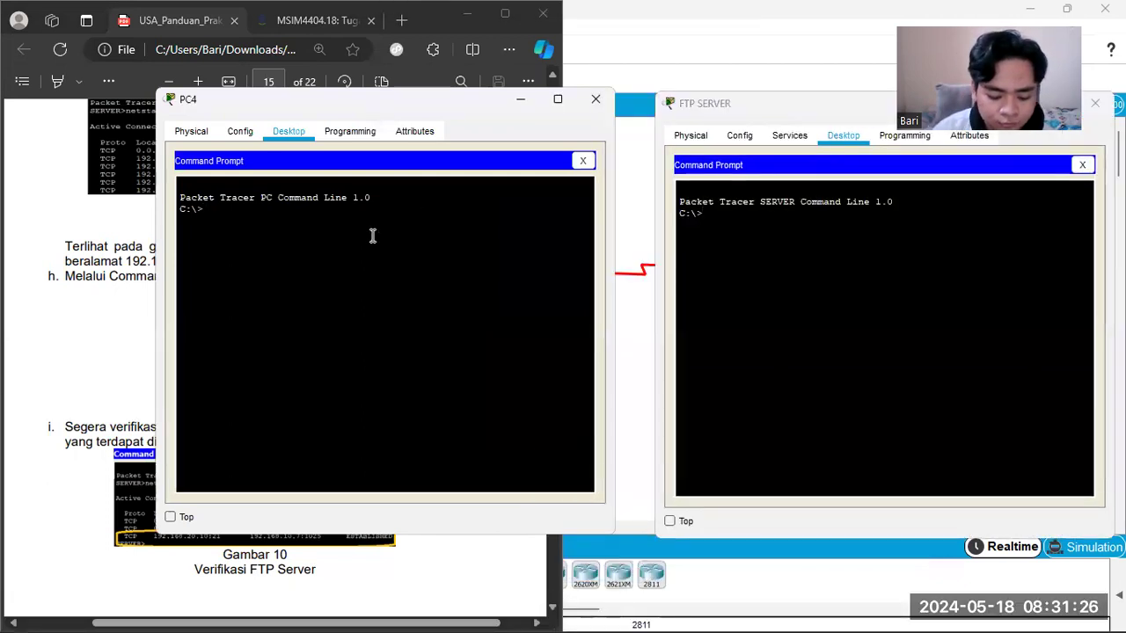
Step: From PC4's command prompt, run ftp 192.168.20.10 and try to log in with the username mahasiswal
text(ftp 192.168)
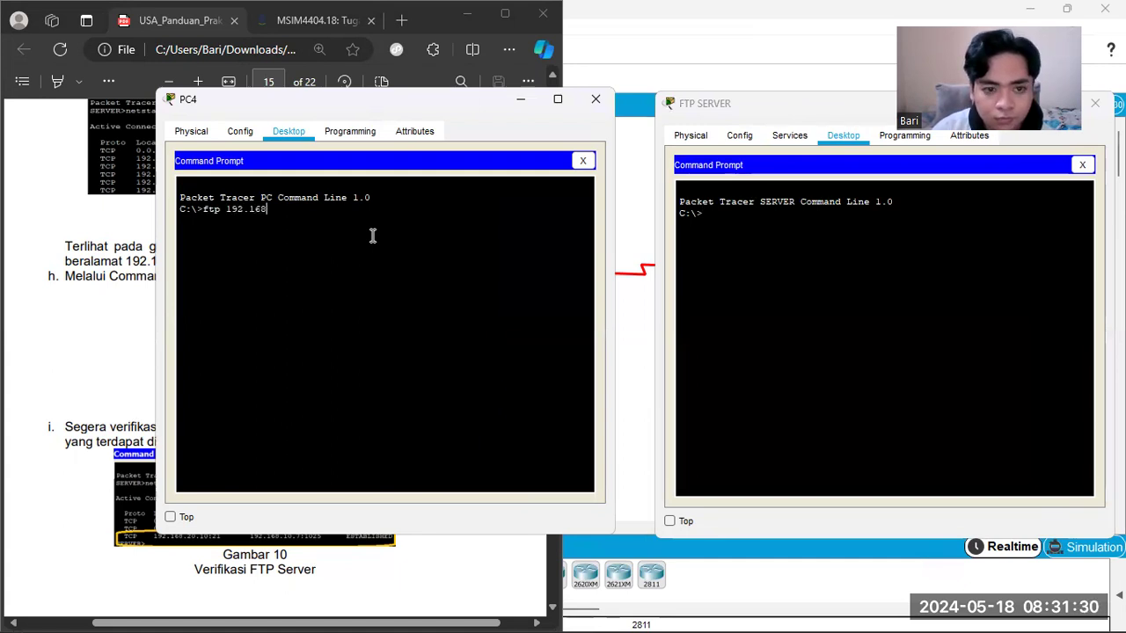
text(.20)
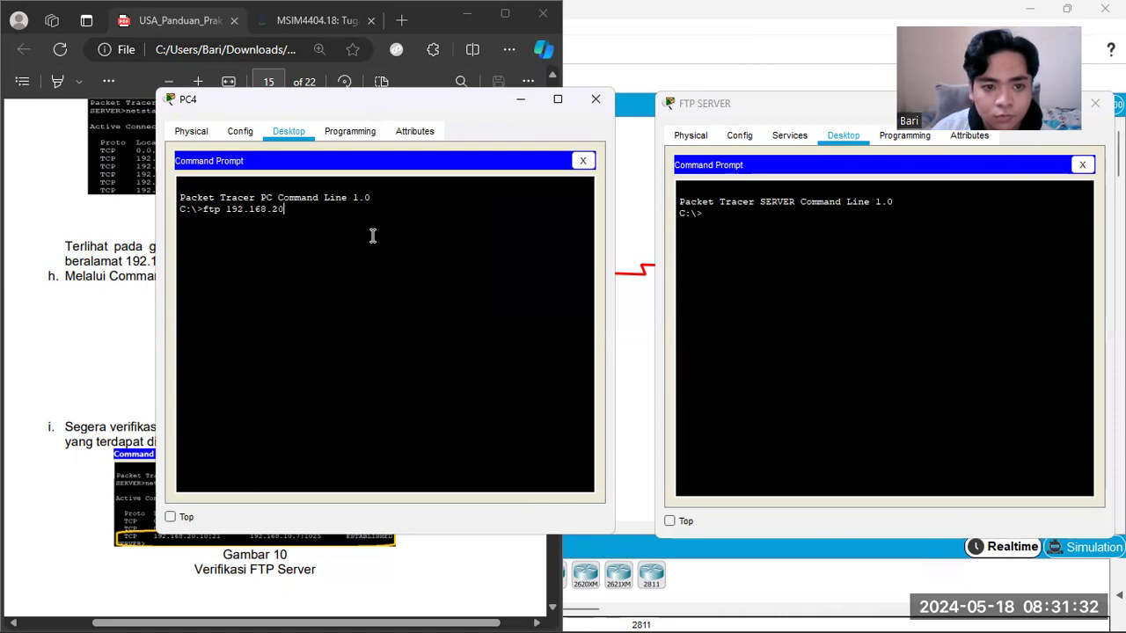
text(.10)
key(Return)
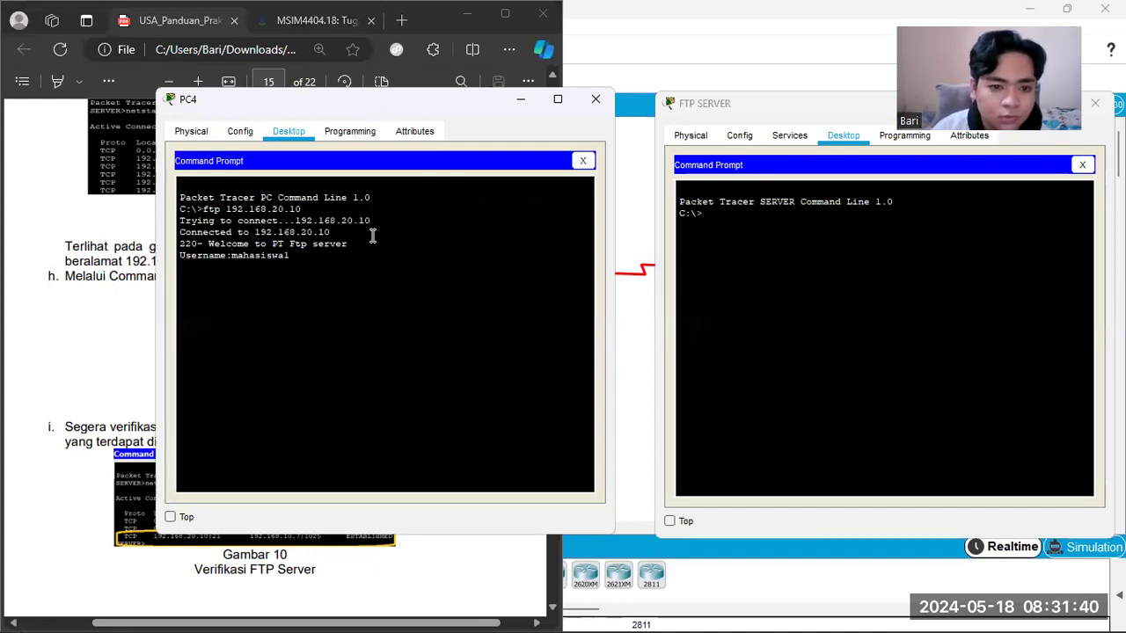
key(Return)
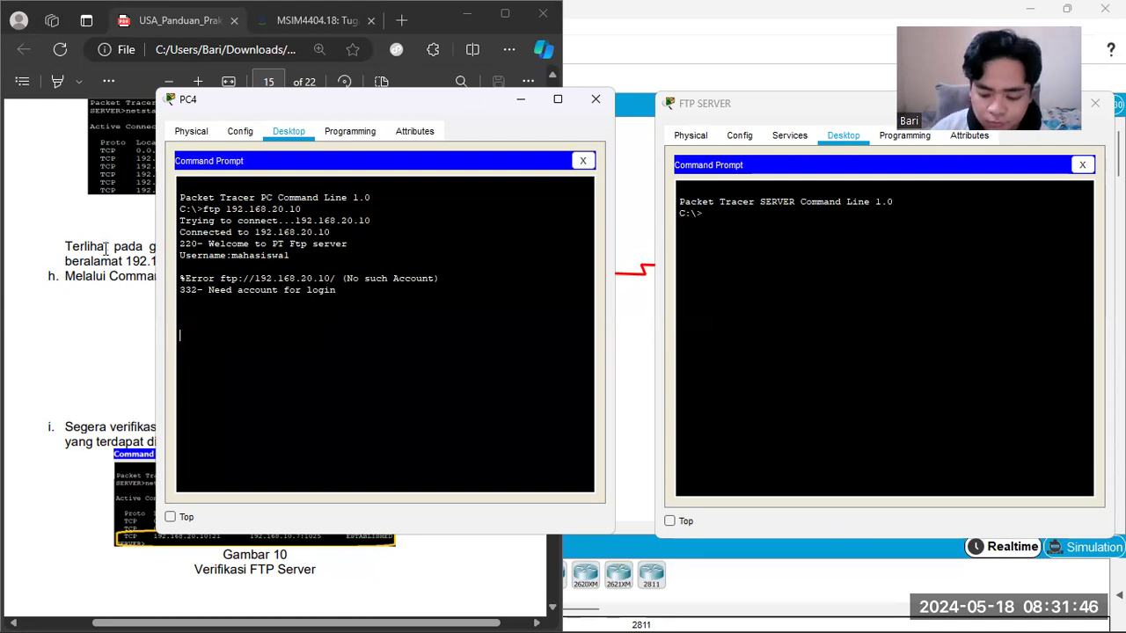
Step: Rerun ftp 192.168.20.10 on PC4 and log in with the username siswal and the account password
key(Up)
key(Return)
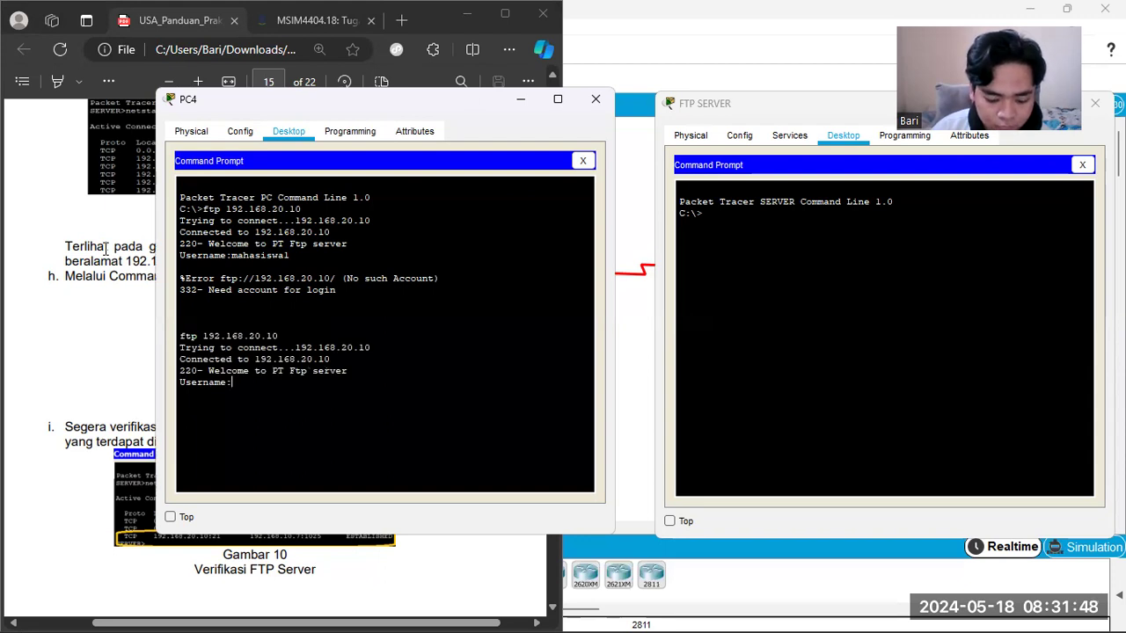
text(siswal)
key(Return)
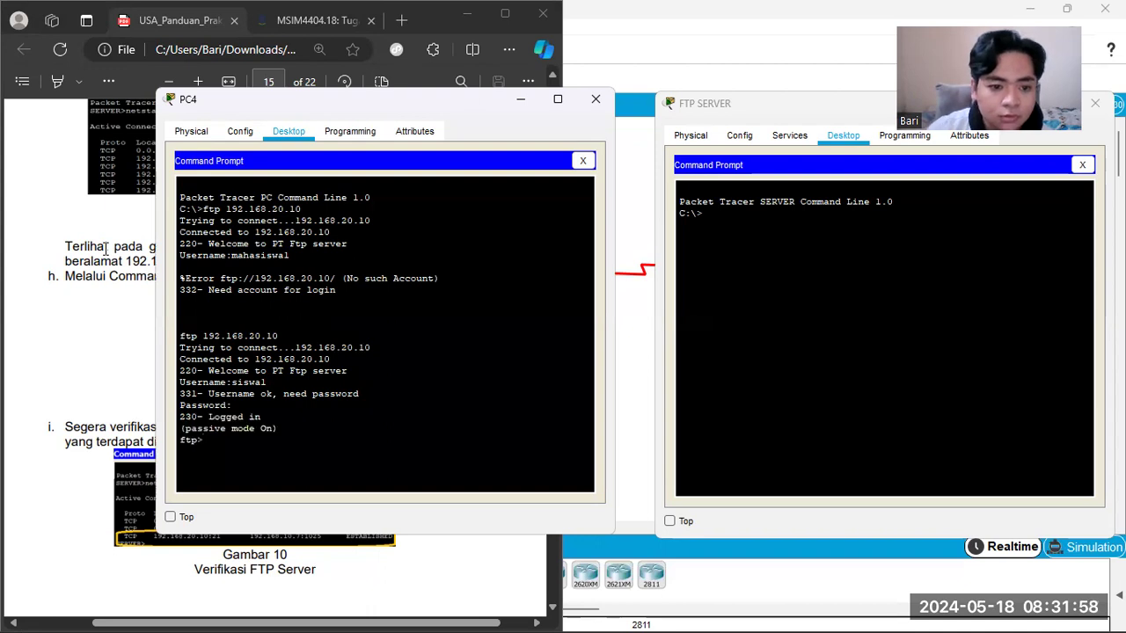
Step: Run netstat in FTP SERVER's command prompt to verify the connection from PC4
click(809, 240)
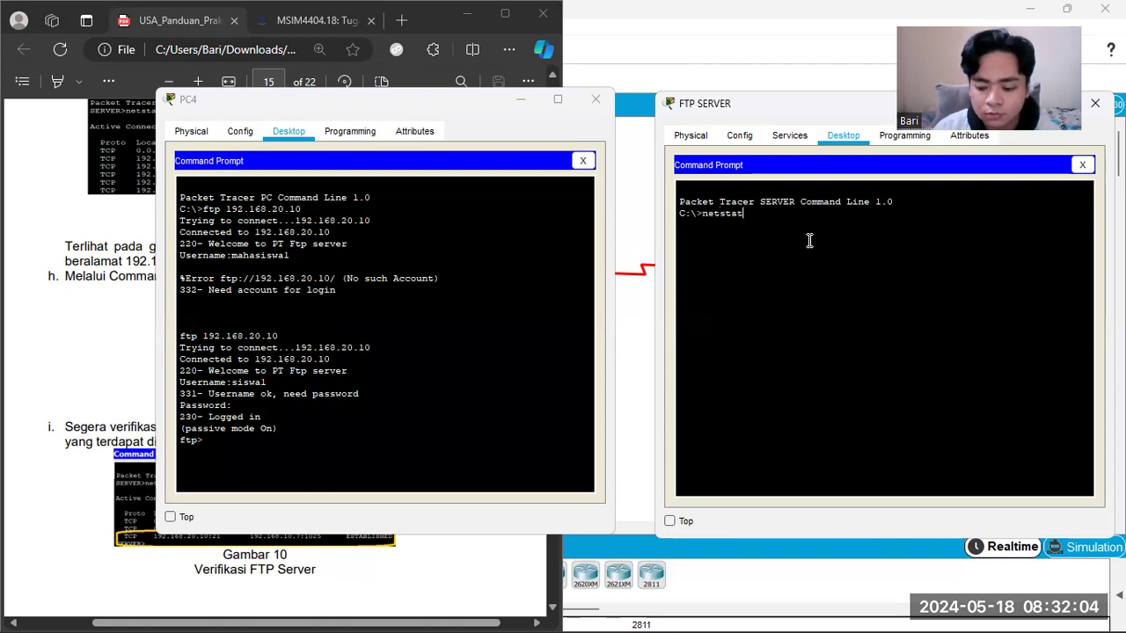
text(netstat)
key(Return)
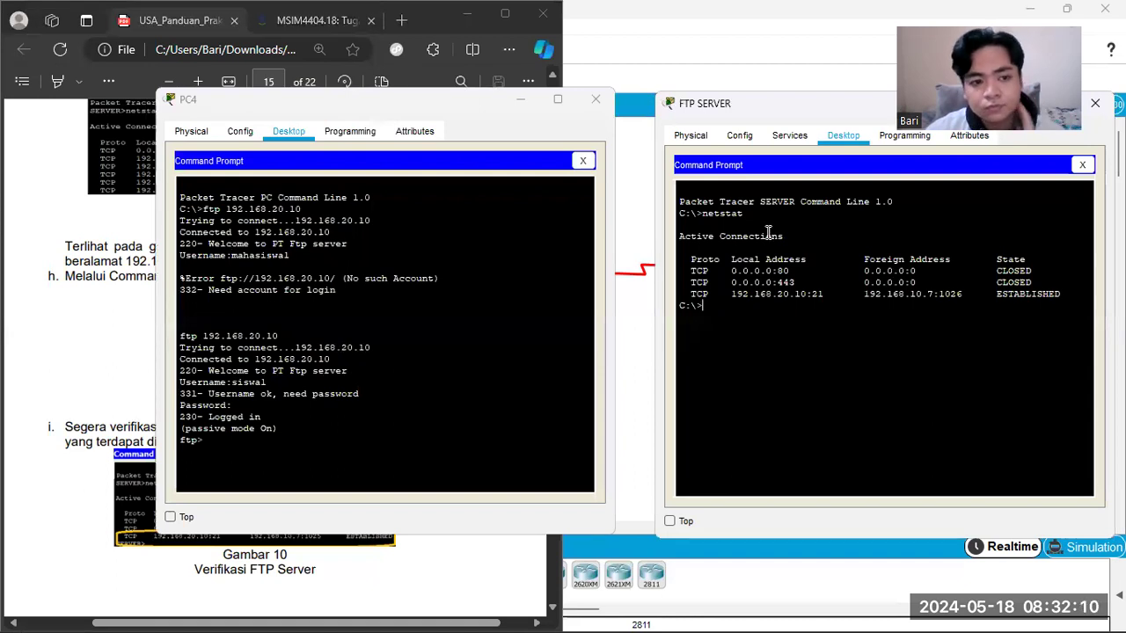
Step: Switch to the PDF guide and read the topology's initial conditions on page 16
click(148, 272)
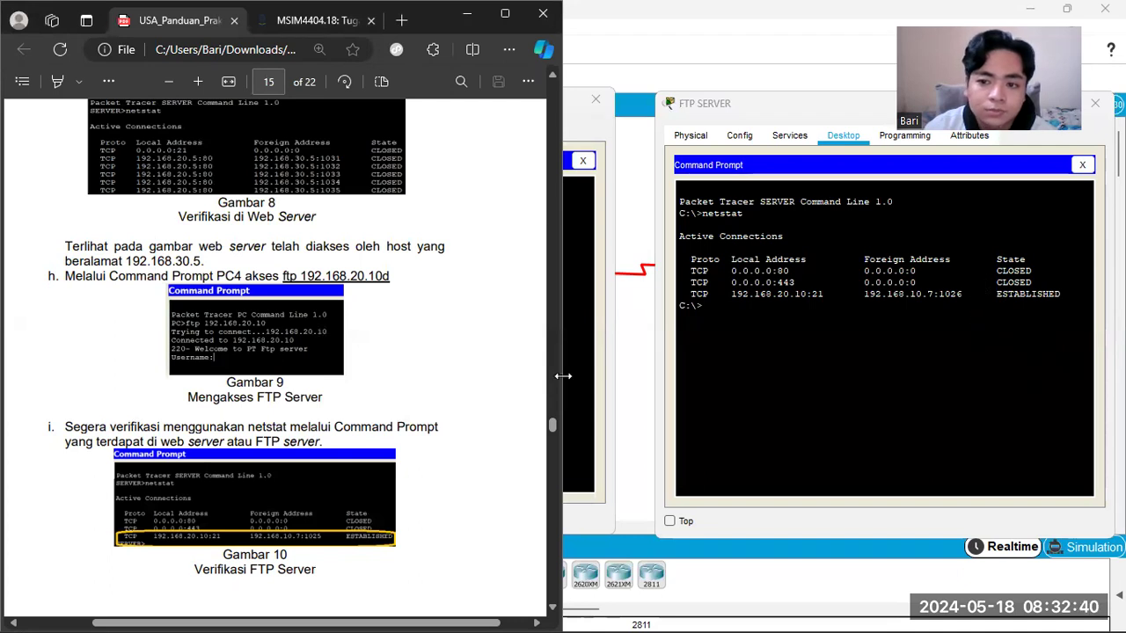
scroll(431, 402, down, 6)
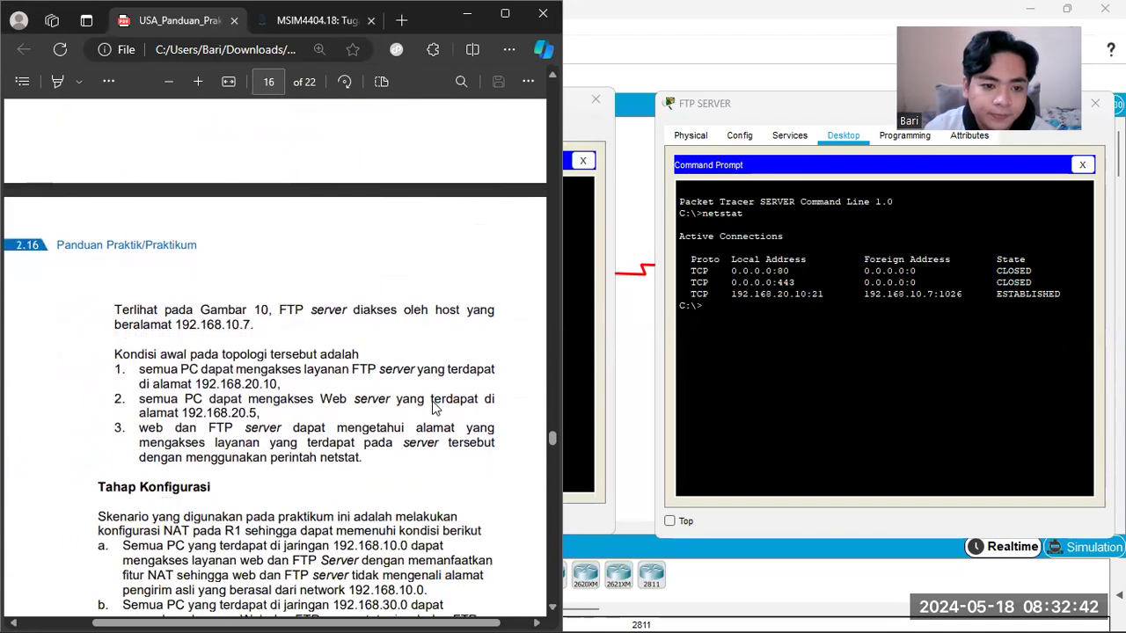
scroll(405, 391, down, 2)
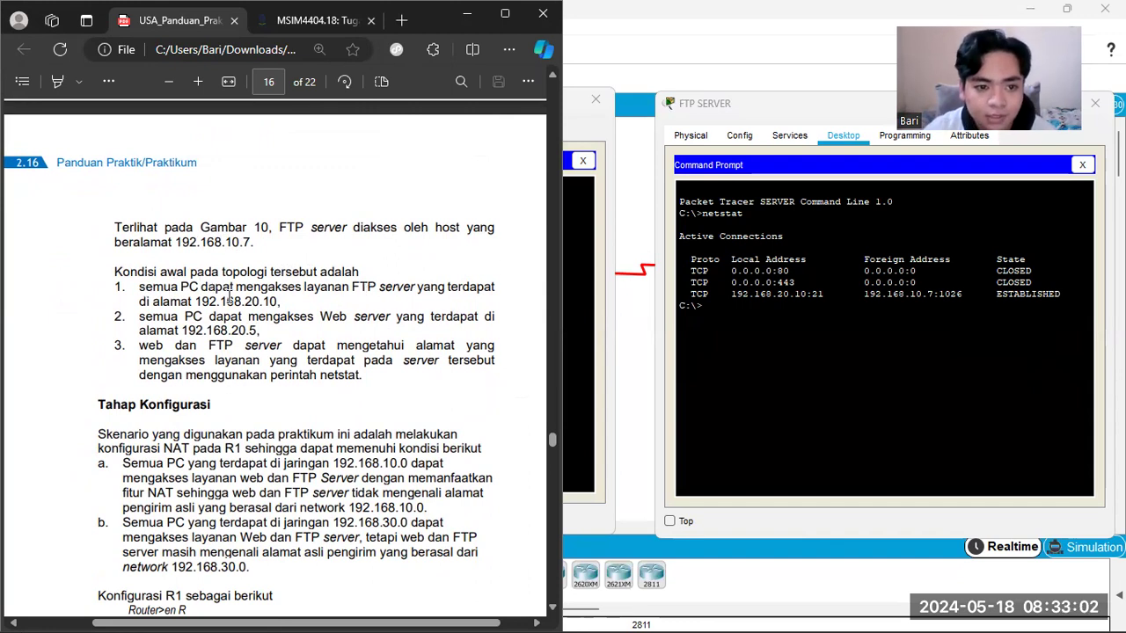
Step: Return to Packet Tracer and mark FTP SERVER with its 20.10 label in the topology, clearing the selection when done
click(670, 53)
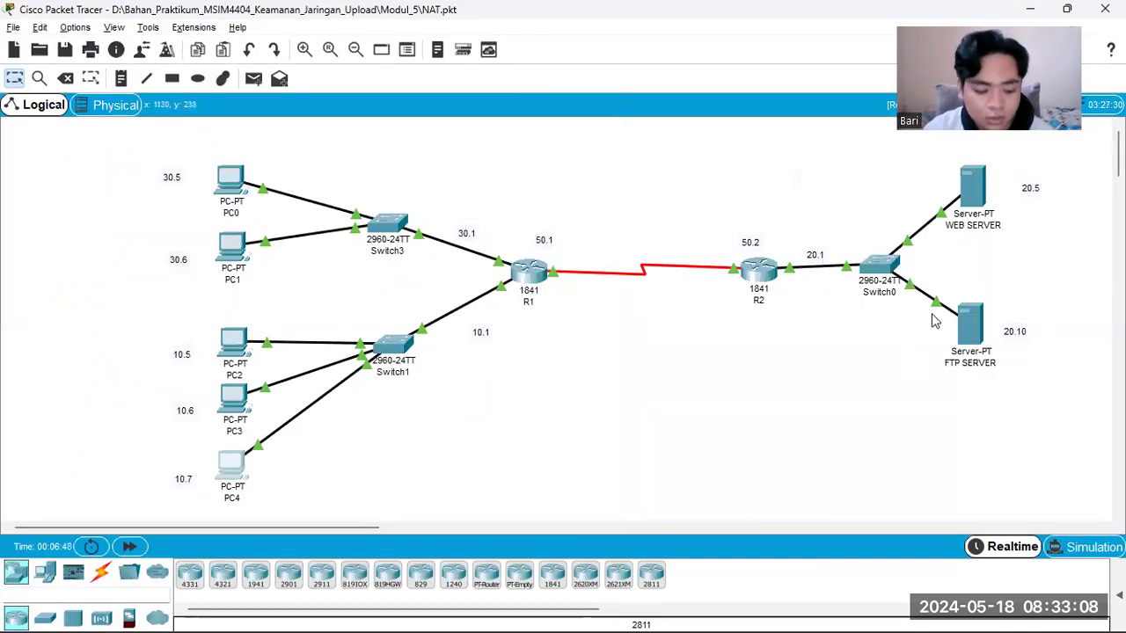
drag(944, 280, 1046, 391)
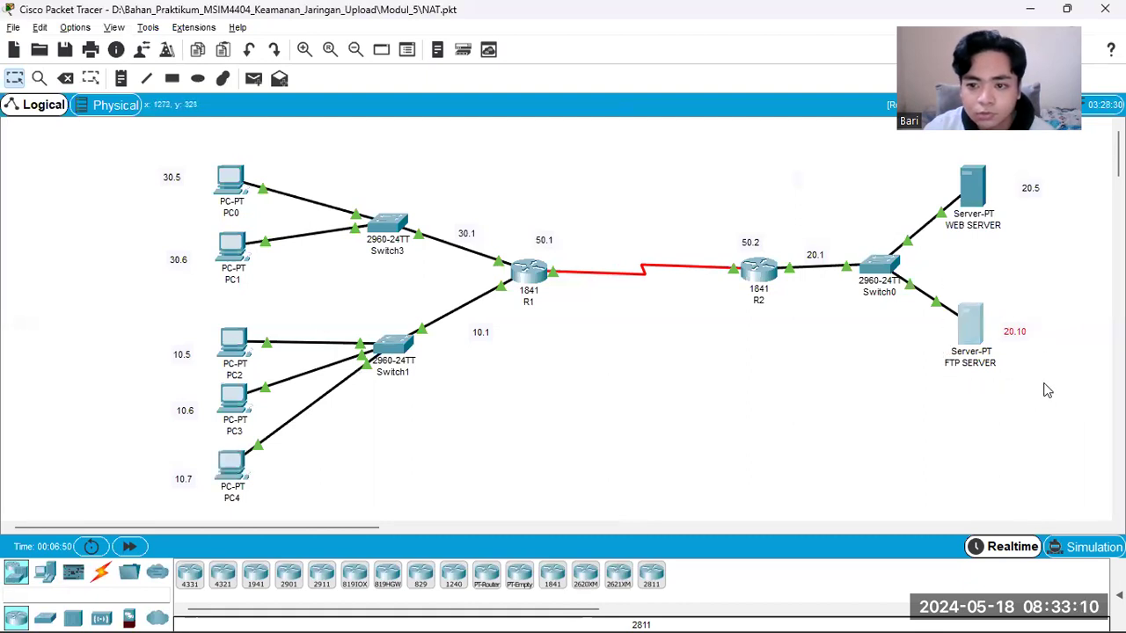
click(1008, 392)
Step: Switch to the PDF guide, read the Tahap Konfigurasi scenario and highlight the start of condition a
key(alt+Tab)
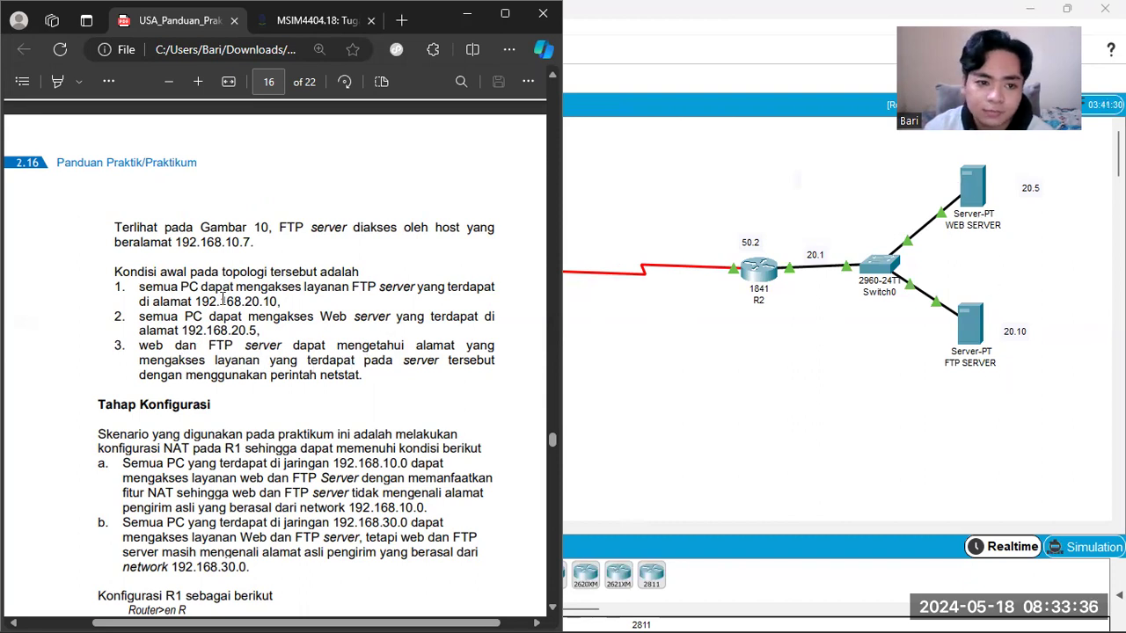
scroll(281, 355, down, 1)
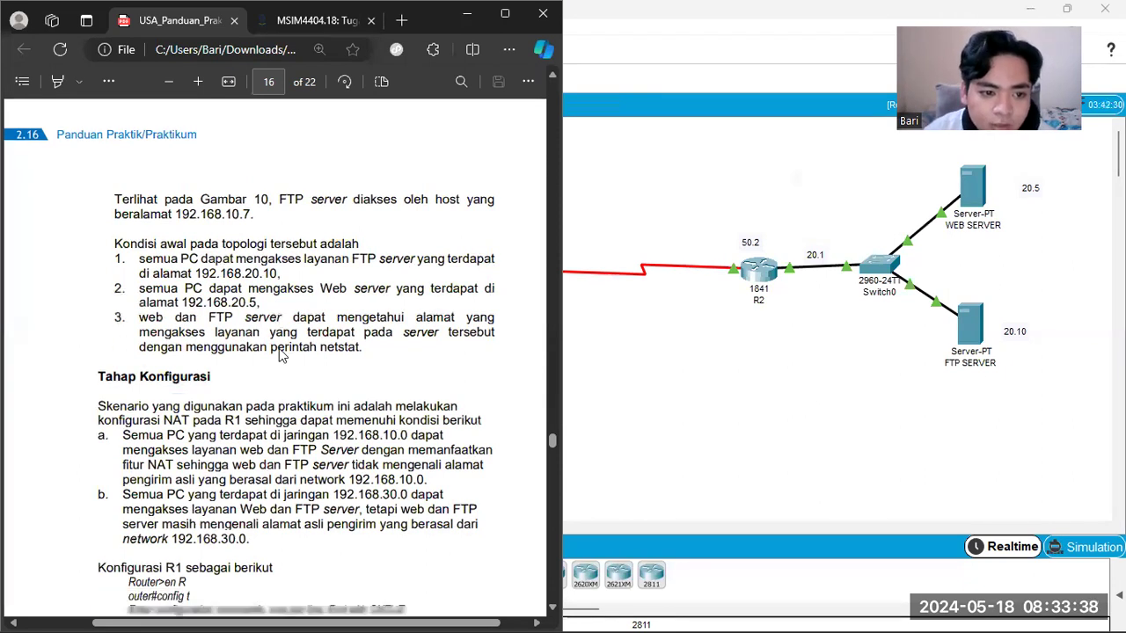
scroll(282, 355, down, 2)
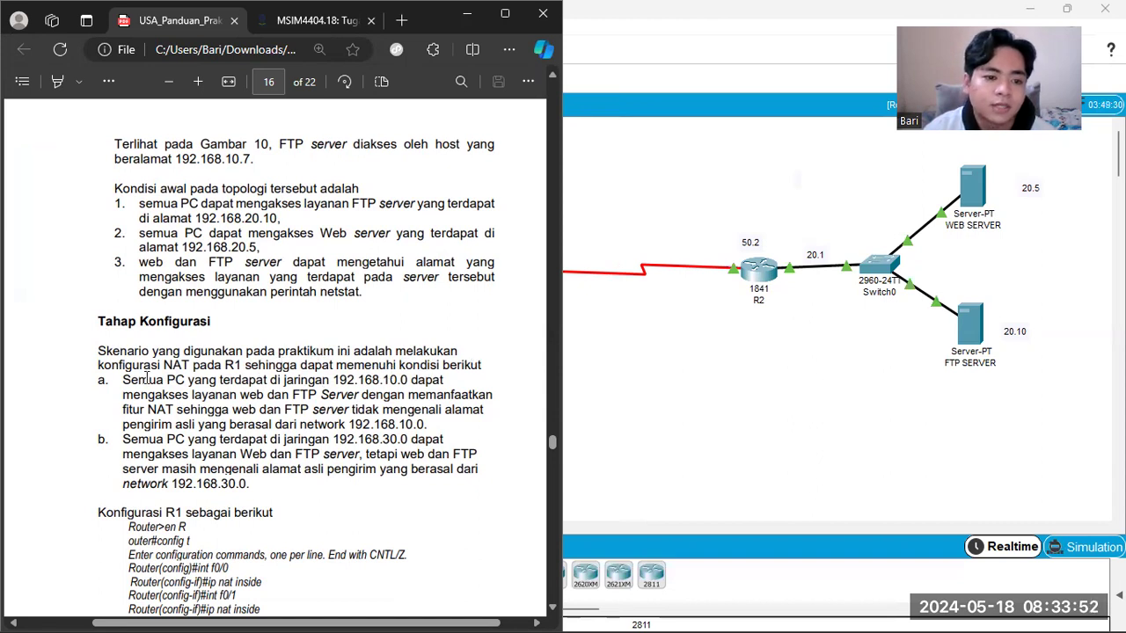
drag(124, 379, 300, 384)
Step: In Packet Tracer, mark PC2, PC3, PC4 and Switch1 as the 192.168.10.0 network, and clear the selection
click(655, 337)
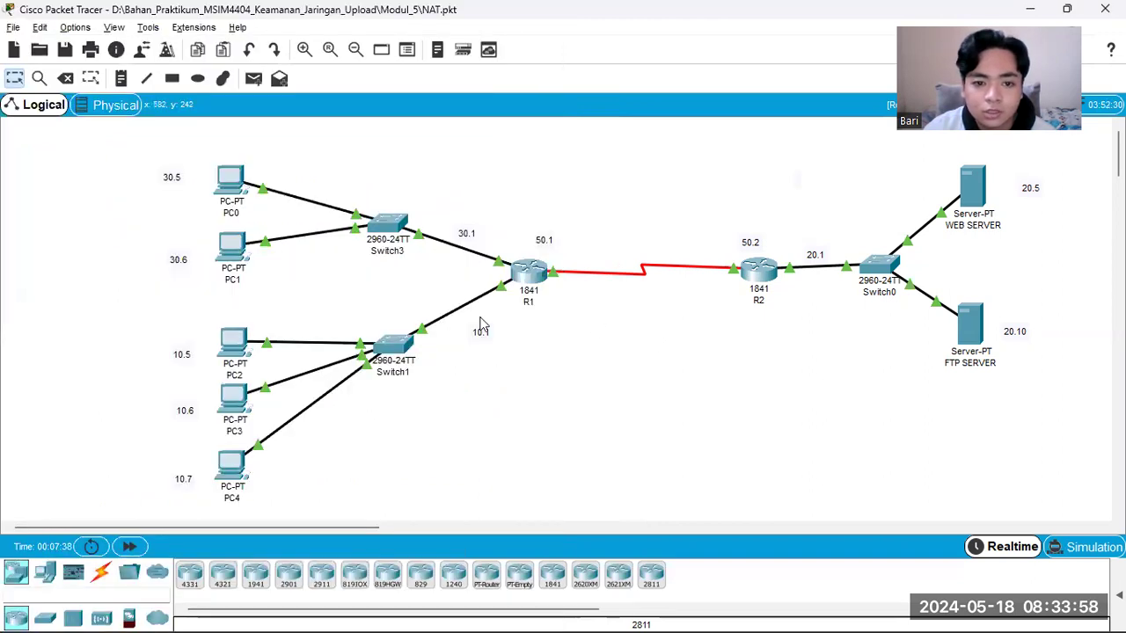
drag(153, 318, 535, 499)
click(567, 464)
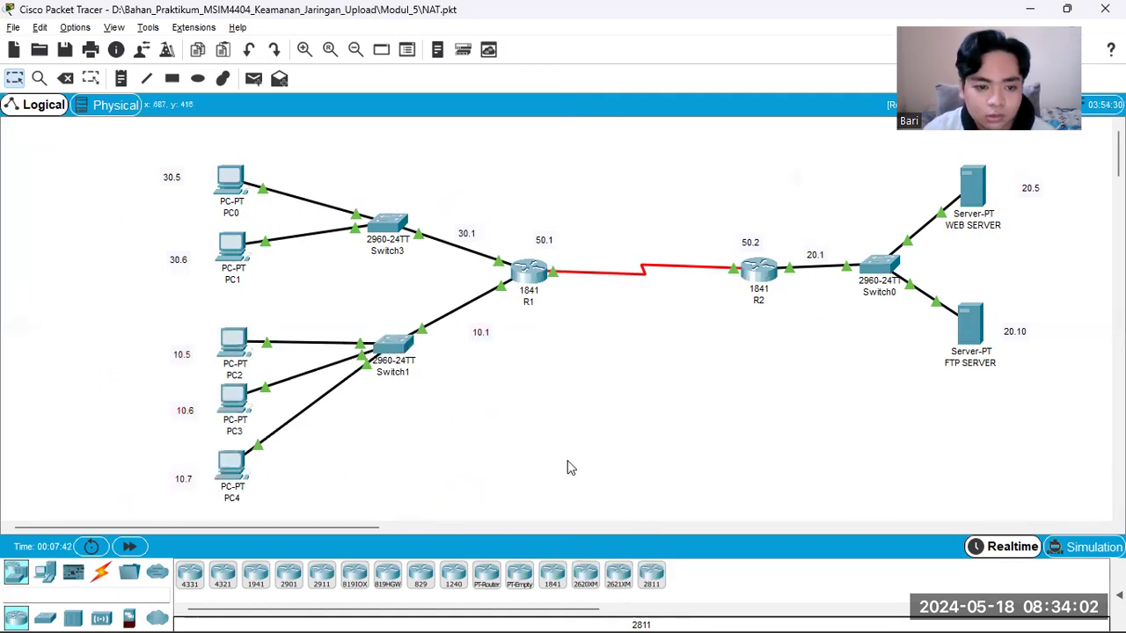
Step: Reread NAT conditions a and b in the guide, marking the 192.168.10.0 devices again in the topology and highlighting the end of condition b
key(alt+Tab)
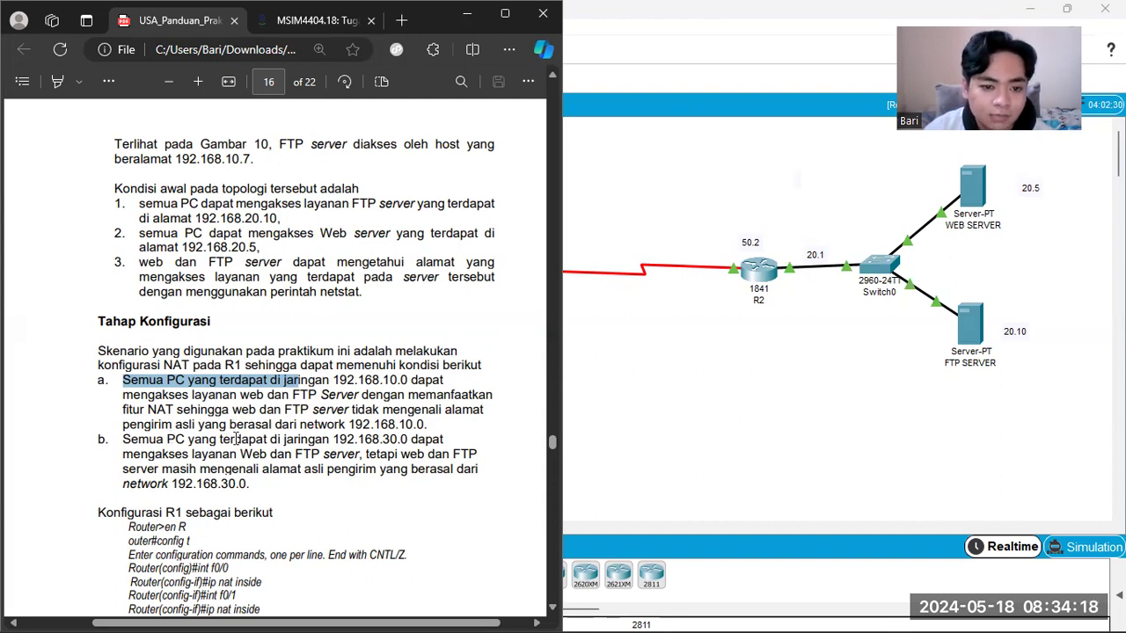
click(588, 392)
drag(109, 299, 525, 485)
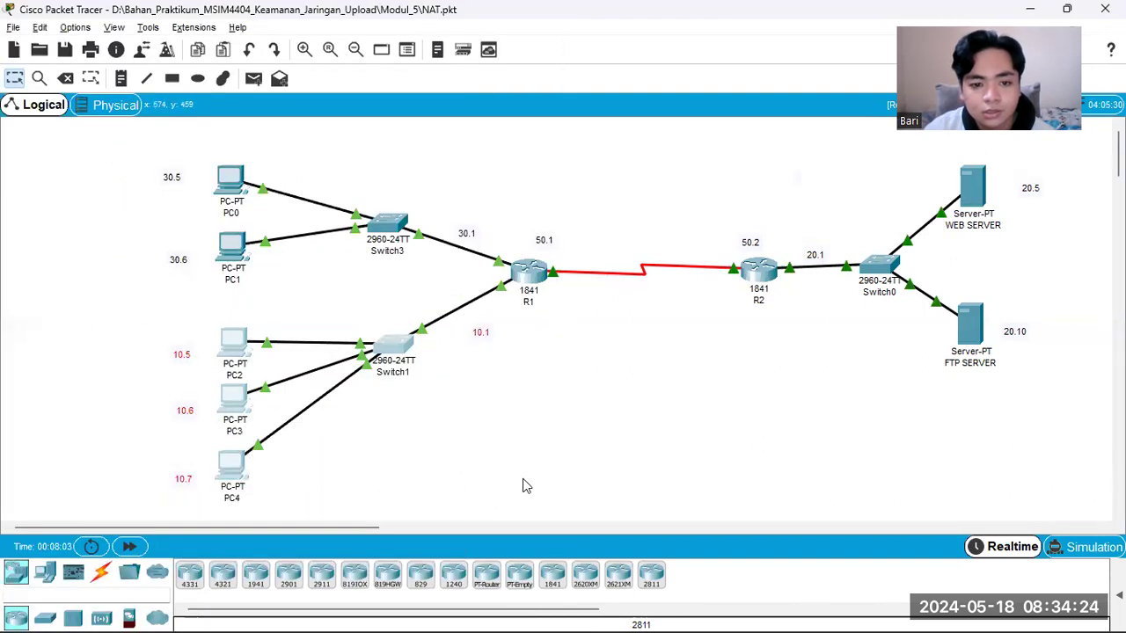
key(alt+Tab)
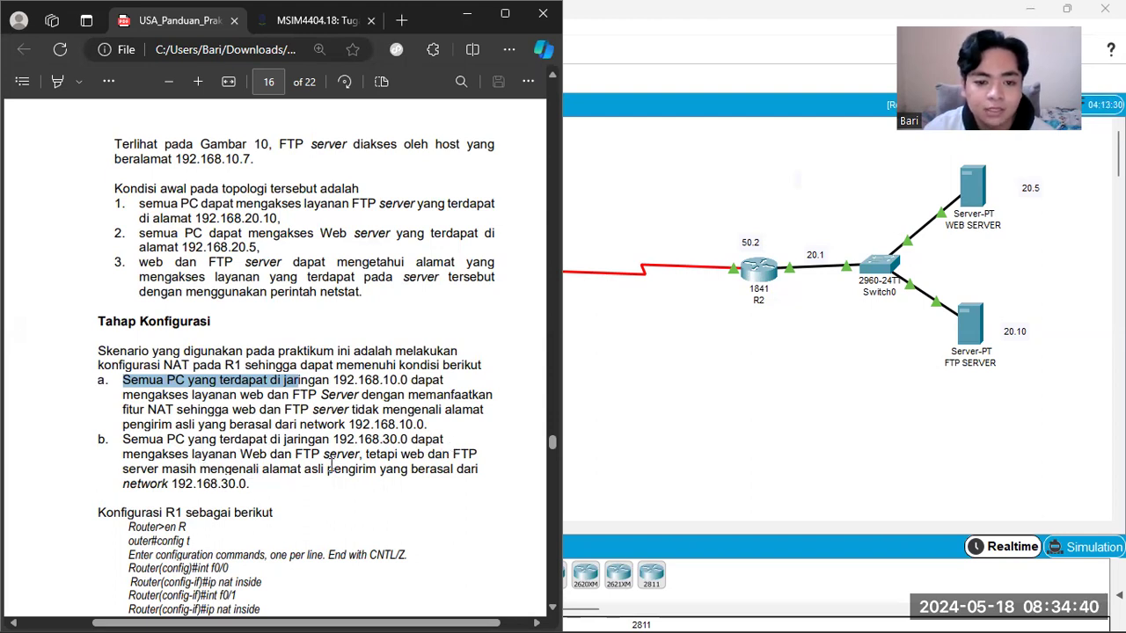
drag(378, 468, 283, 484)
Step: Mark the 30.x and the 10.x devices in the Packet Tracer topology, clear the selection and return to the PDF guide
click(673, 410)
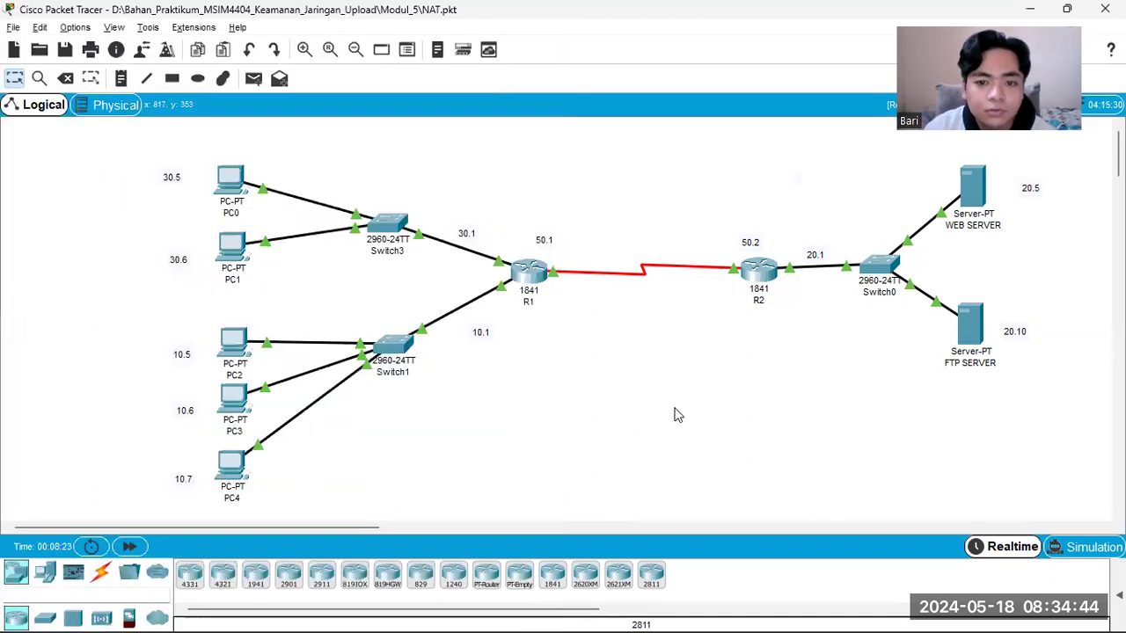
drag(118, 146, 469, 278)
drag(146, 300, 425, 494)
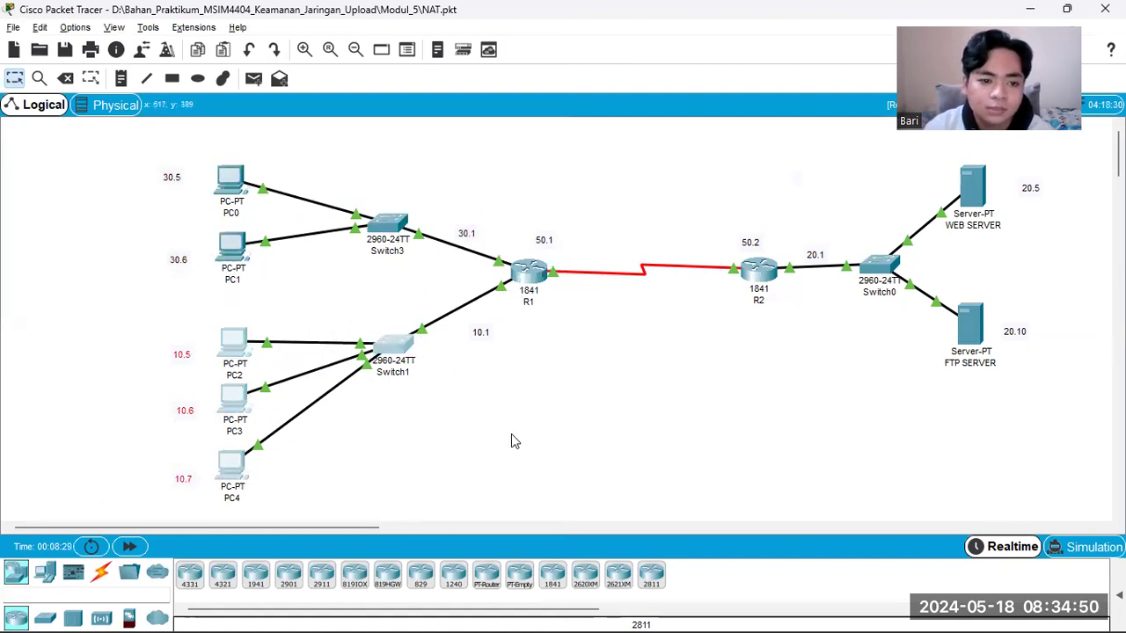
click(510, 433)
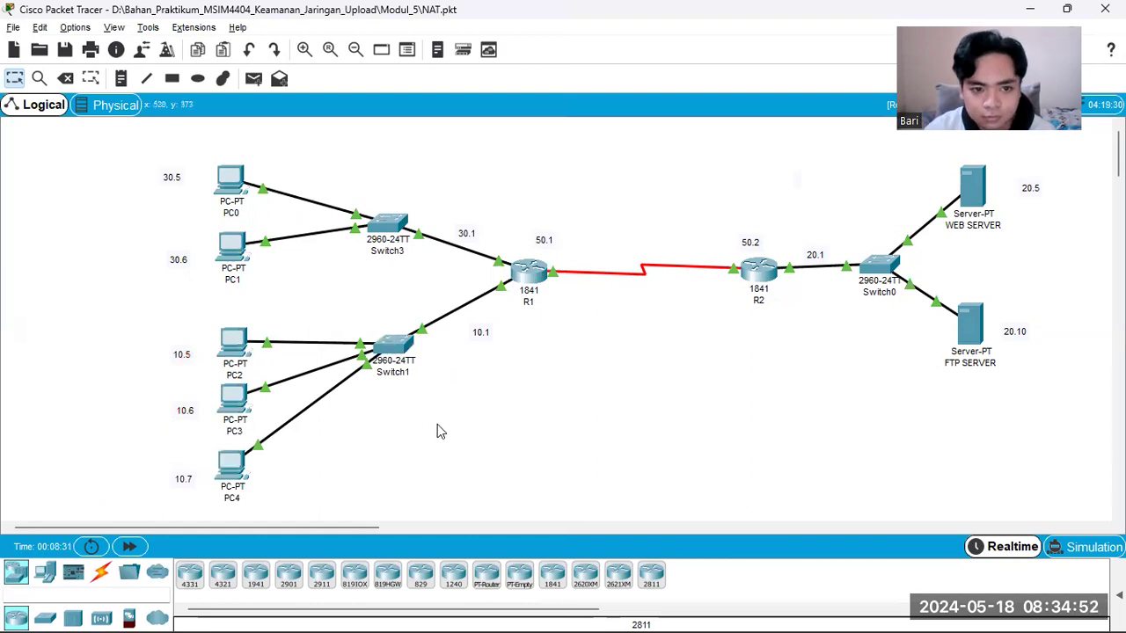
key(alt+Tab)
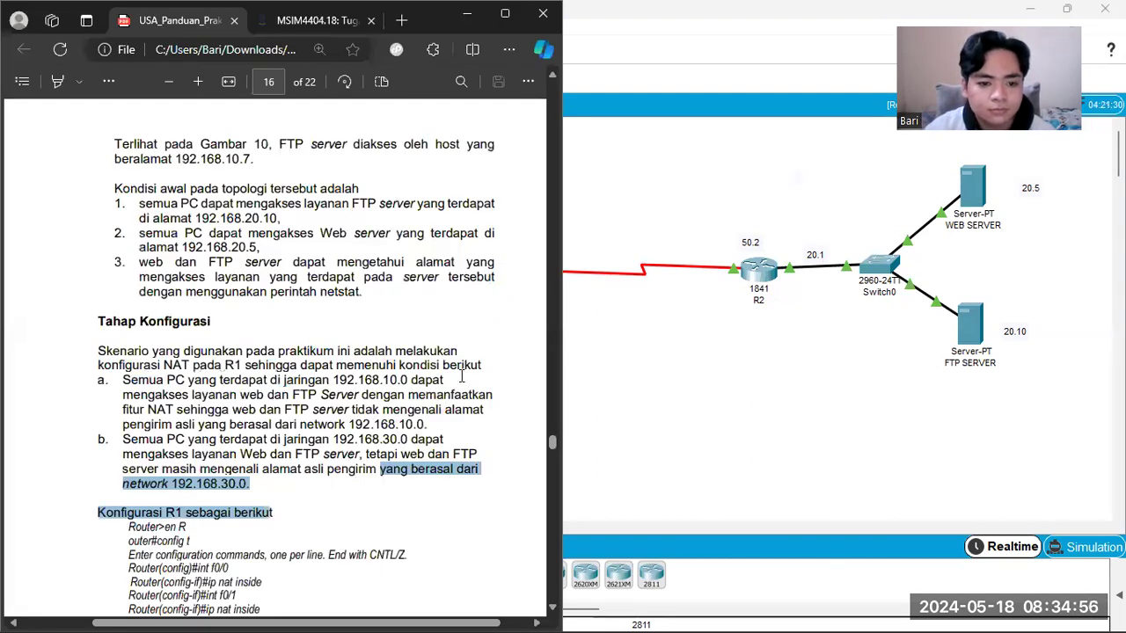
Step: Find the R1 configuration commands in the PDF guide, and open R1's command-line interface in Packet Tracer
scroll(303, 409, down, 3)
scroll(302, 409, down, 4)
click(667, 389)
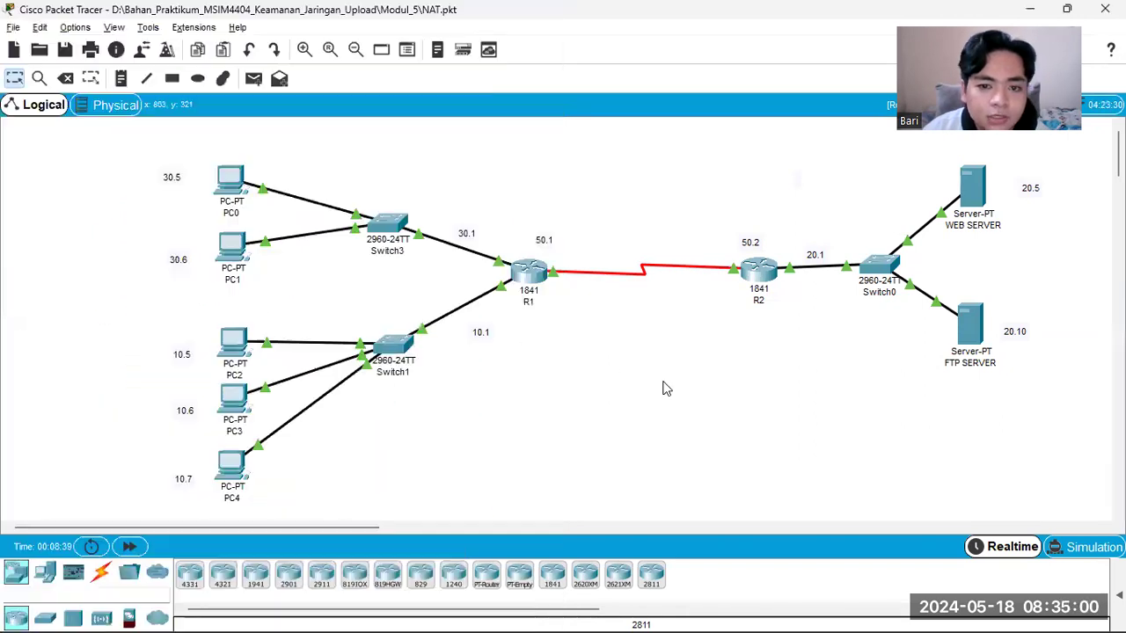
click(527, 272)
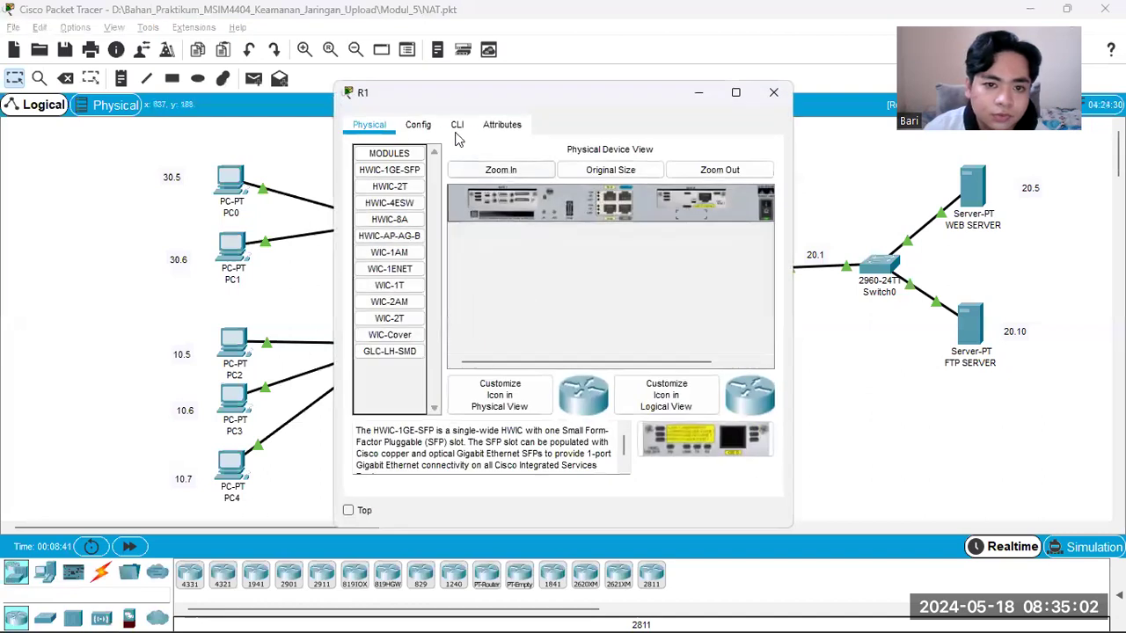
click(457, 128)
click(422, 128)
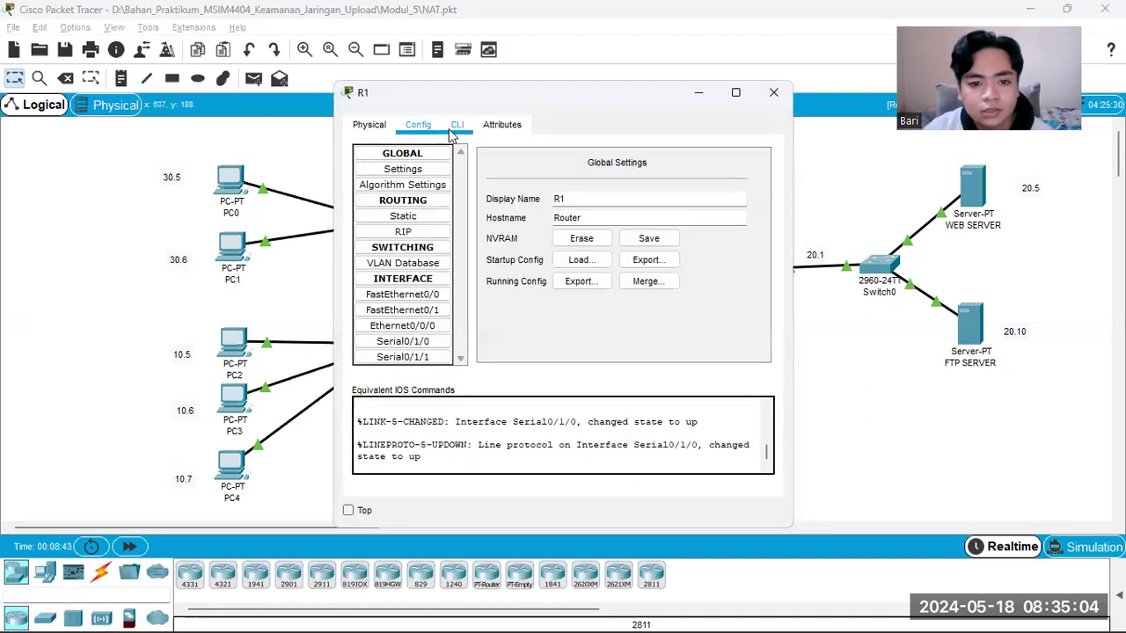
click(456, 129)
Step: Arrange R1's console window so the guide's command list stays readable beside it, and start the console session
key(alt+Tab)
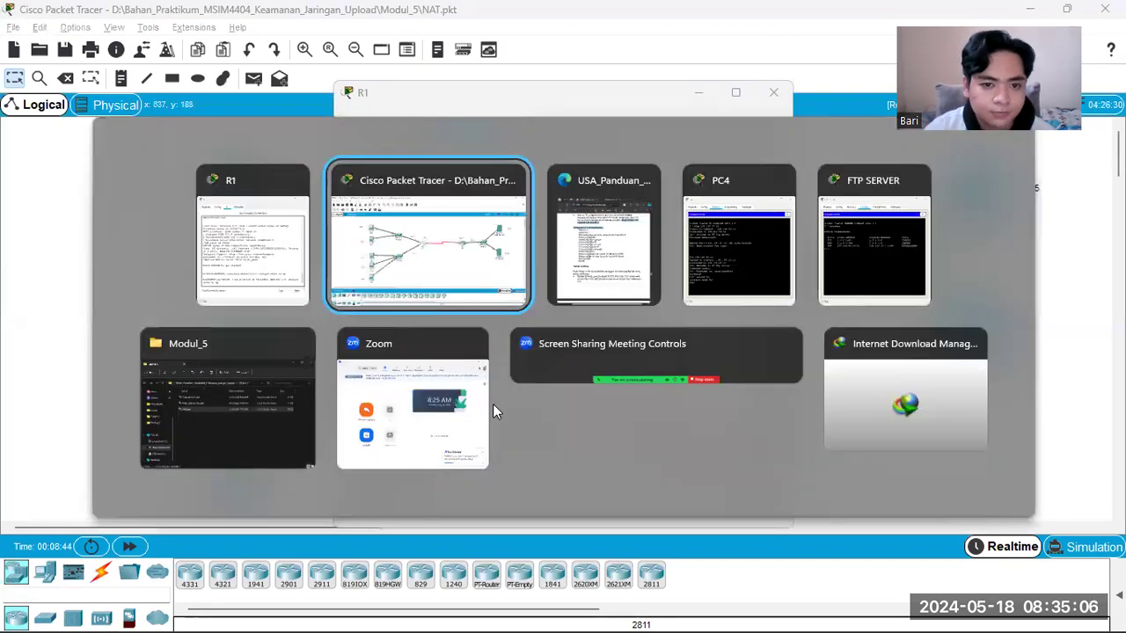
key(alt+Tab)
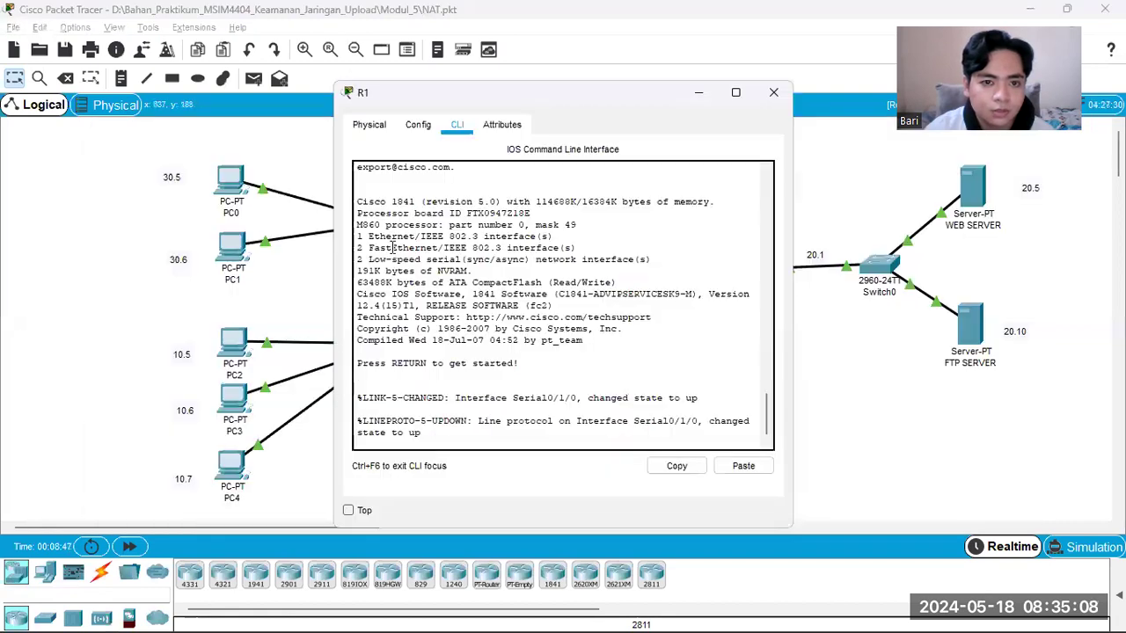
click(1020, 8)
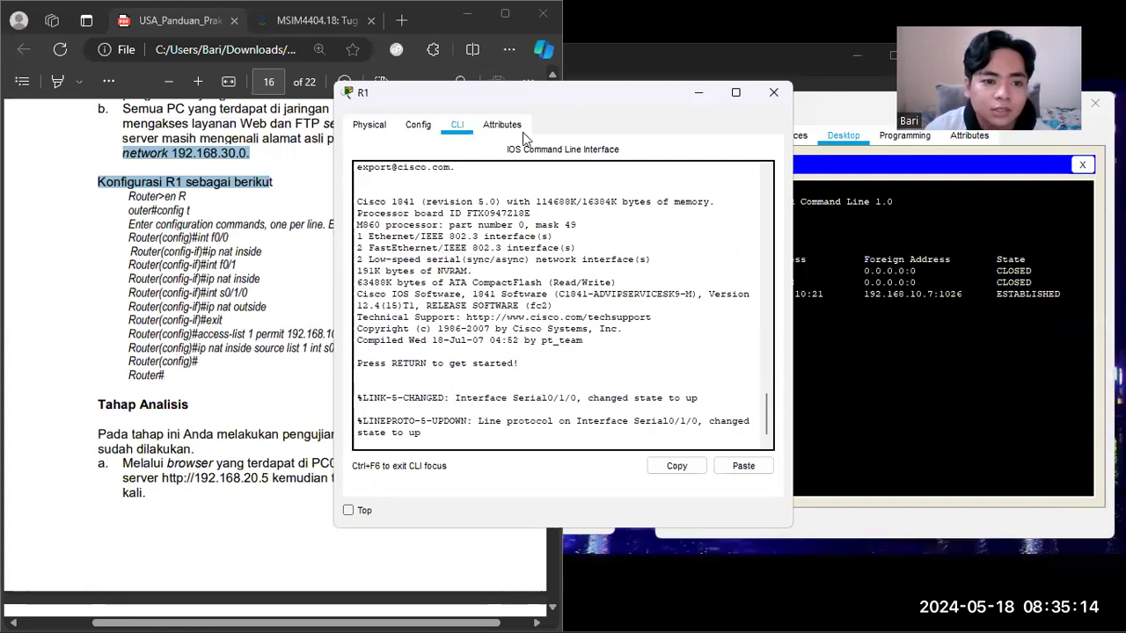
drag(528, 93, 626, 88)
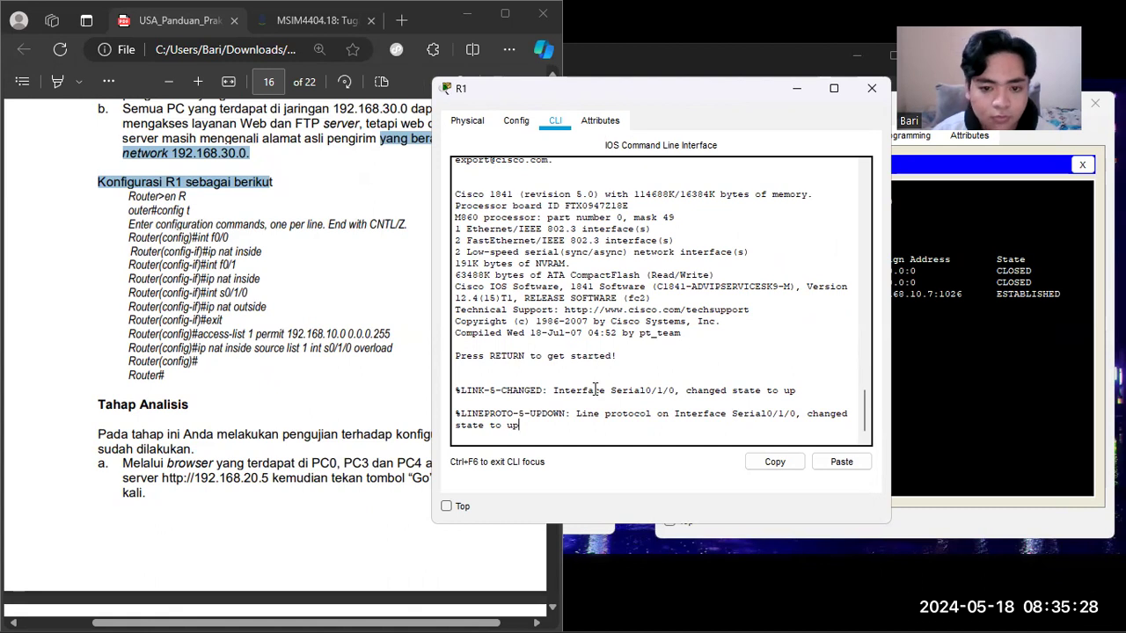
key(Return)
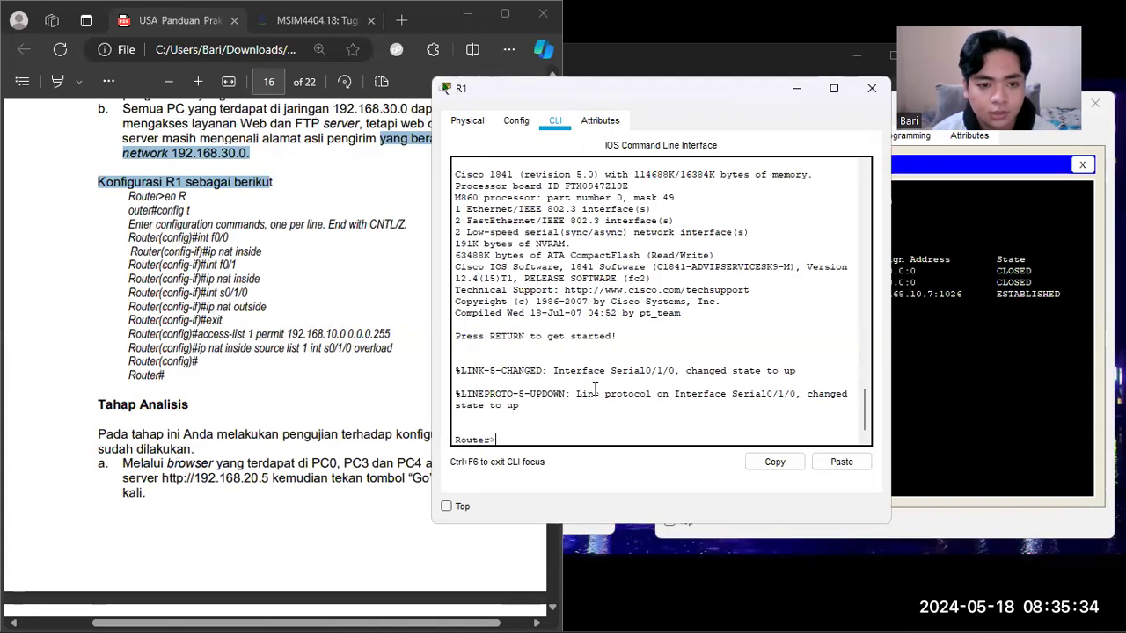
Step: Try to enter privileged mode on R1 with the guide's command "en R", repeating the attempt
text(en R)
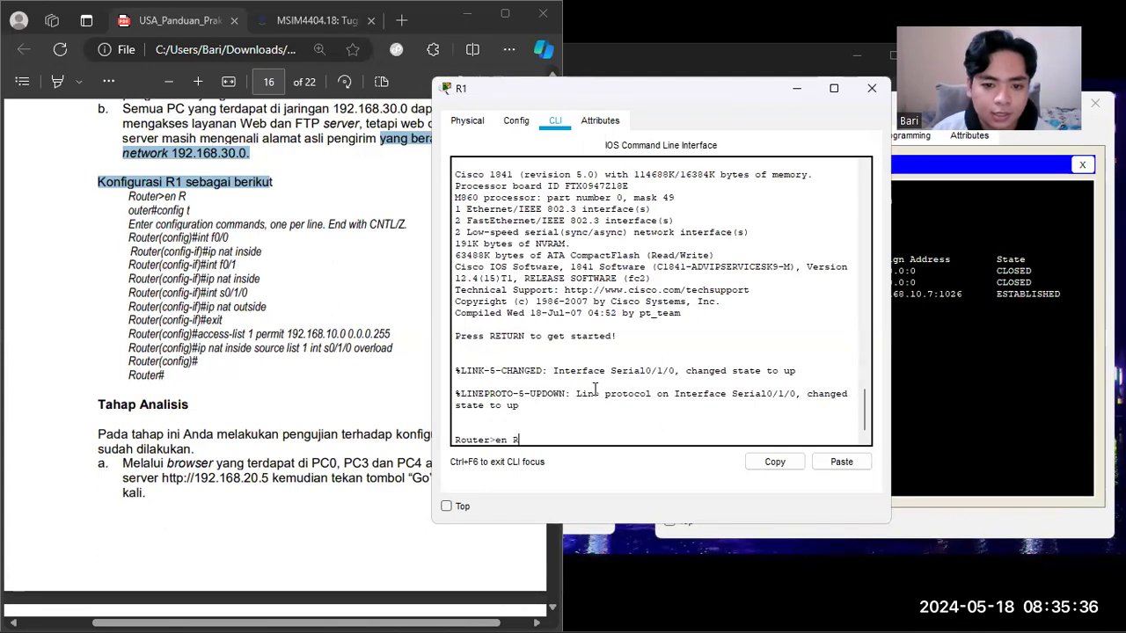
key(Return)
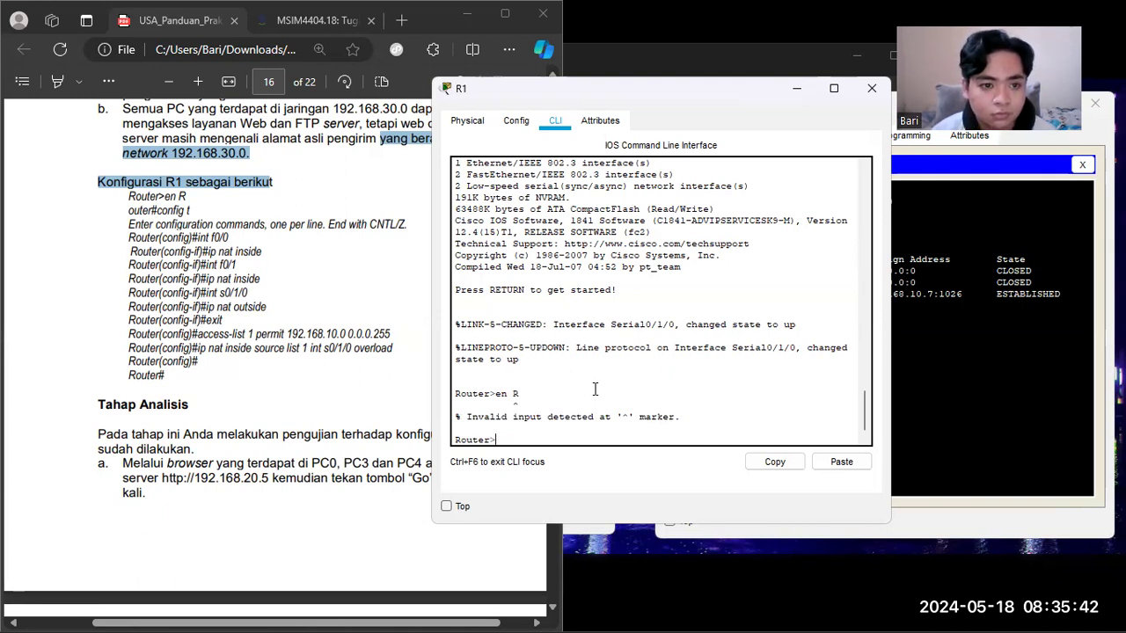
text(en)
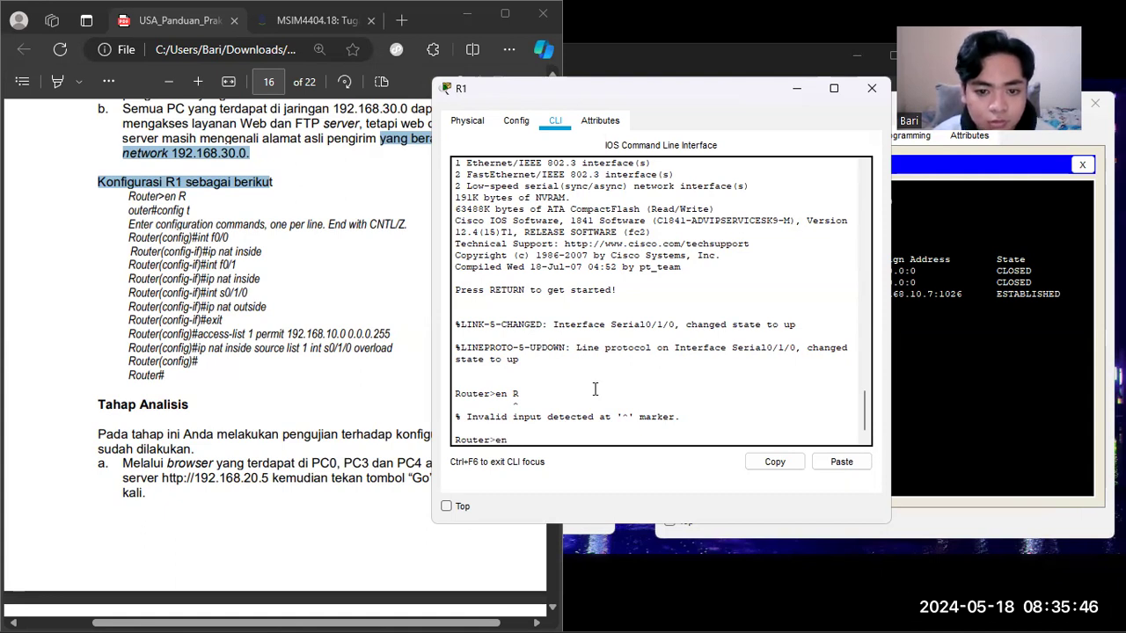
text( R)
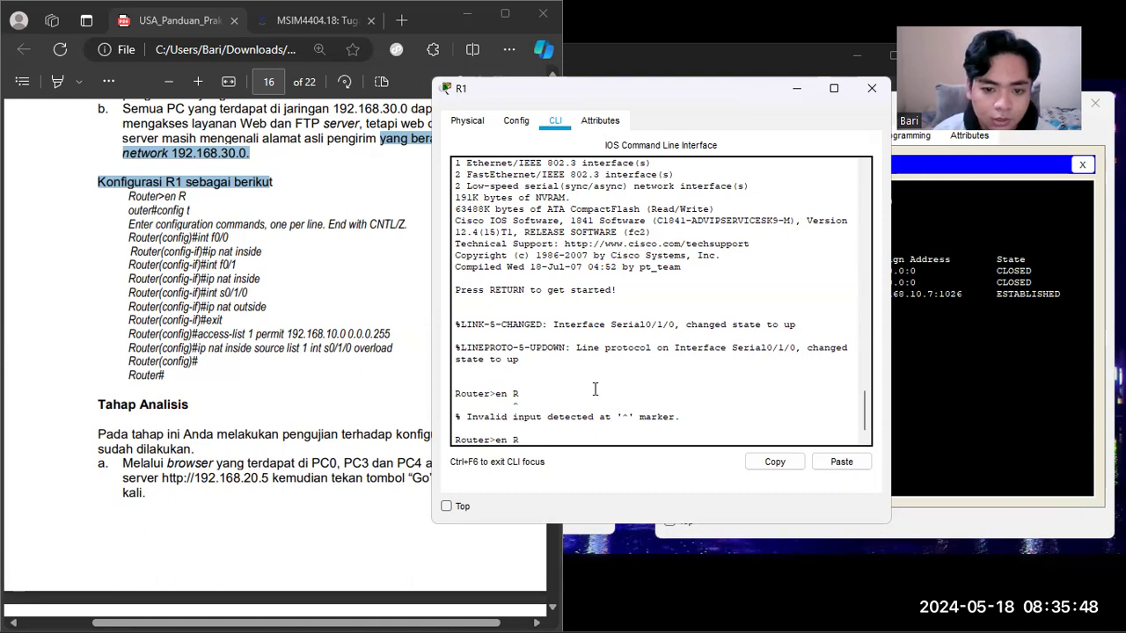
key(Return)
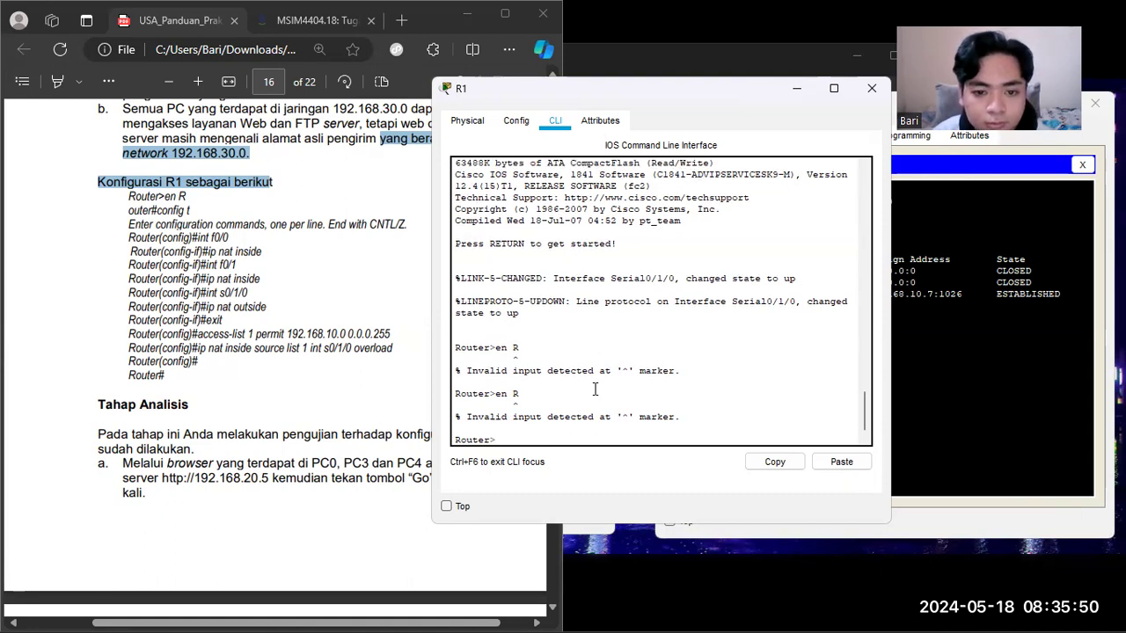
key(Return)
key(Return)
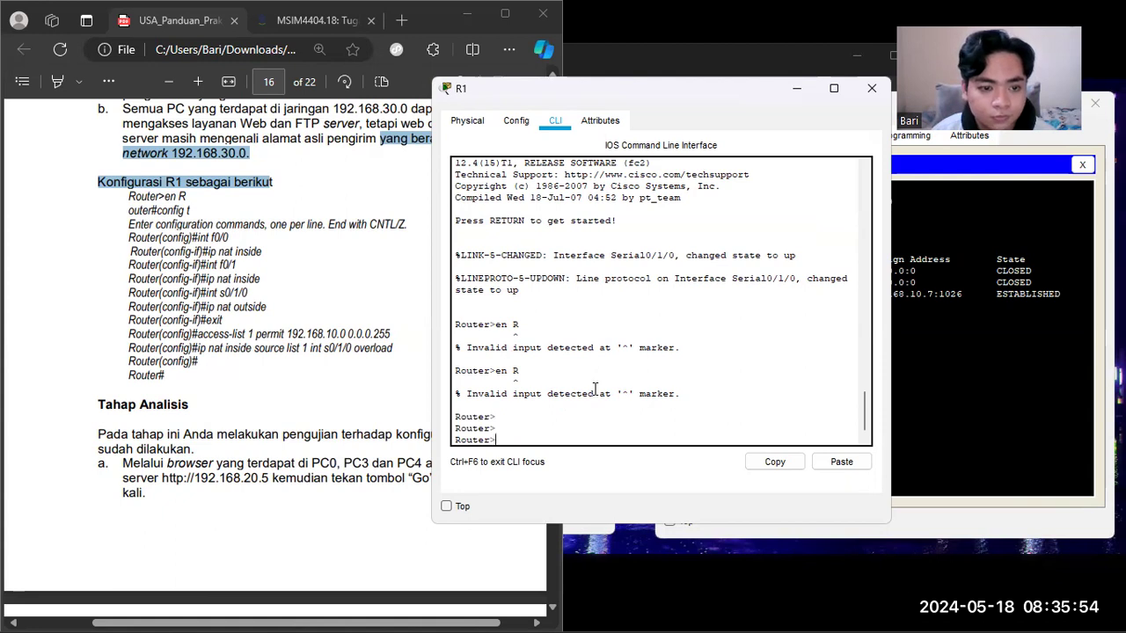
text(en R)
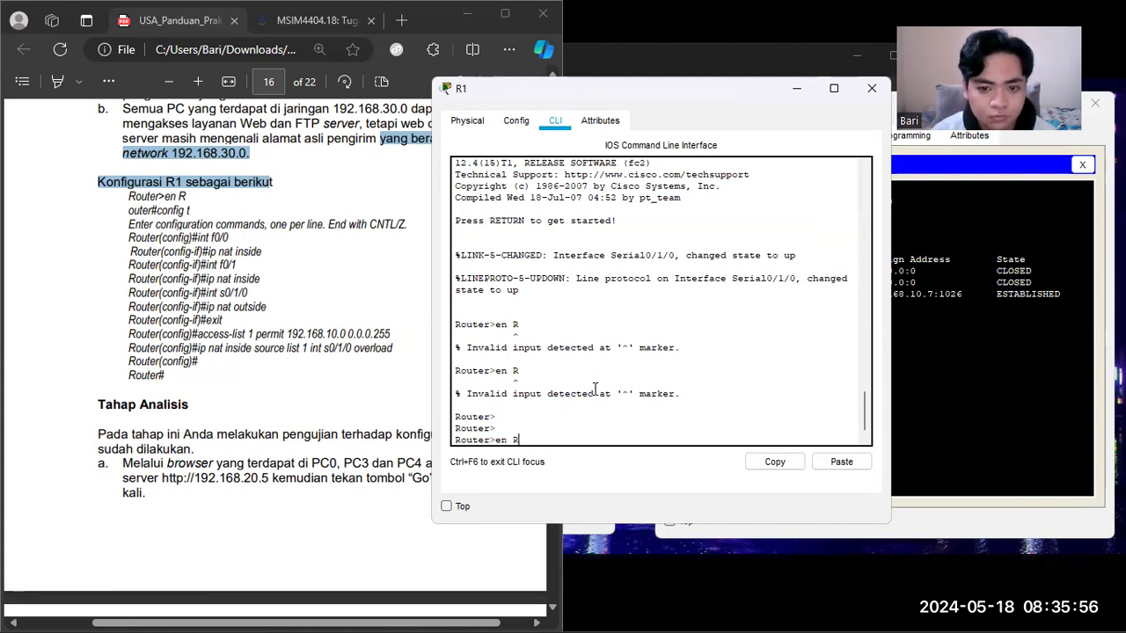
key(Return)
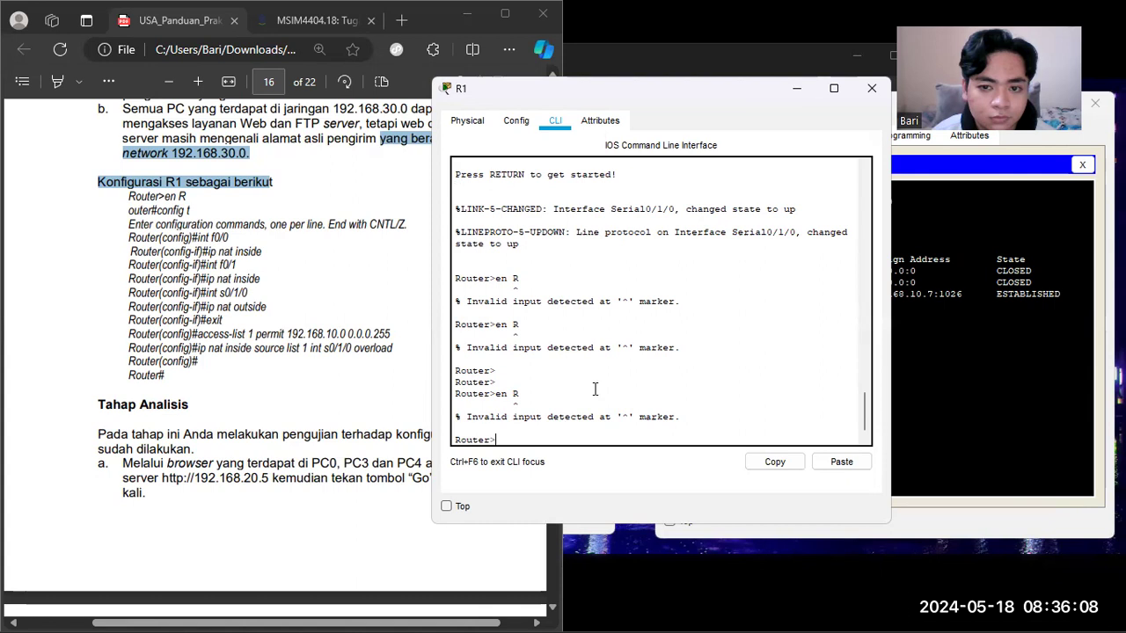
key(Return)
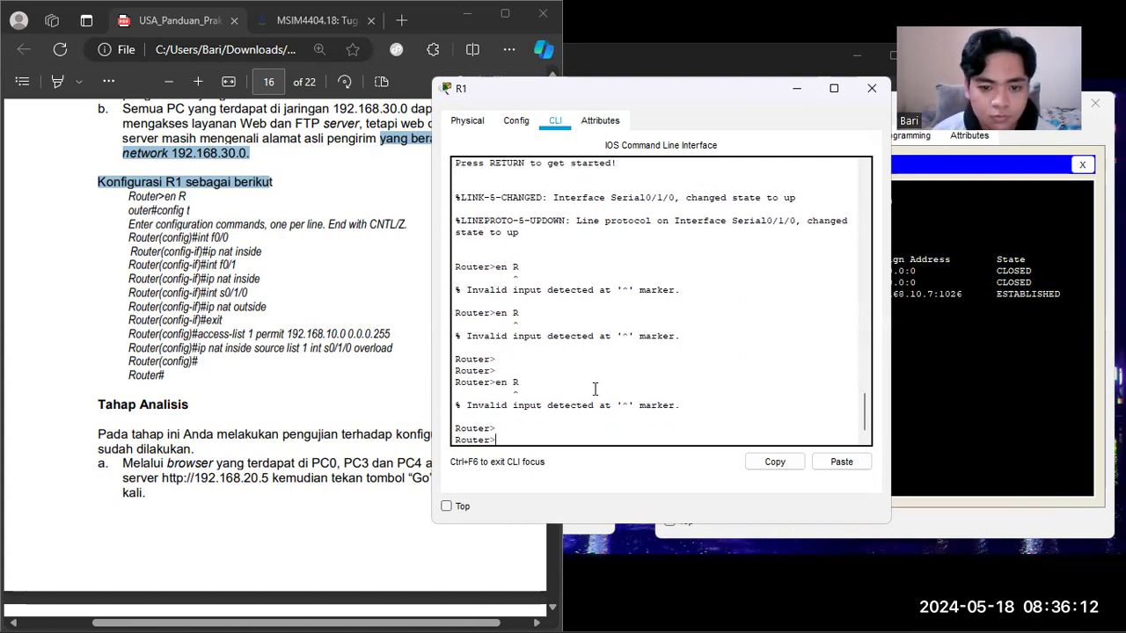
Step: Enter privileged mode on R1 with "en", and try "R" as a separate command
text(en)
key(Return)
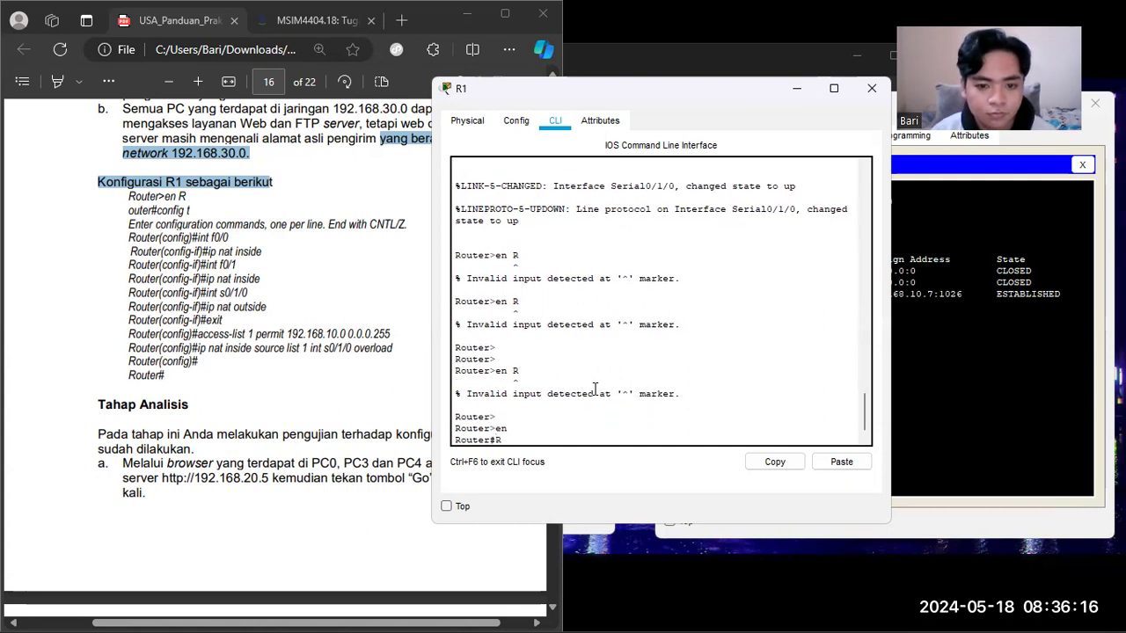
text(R)
key(Return)
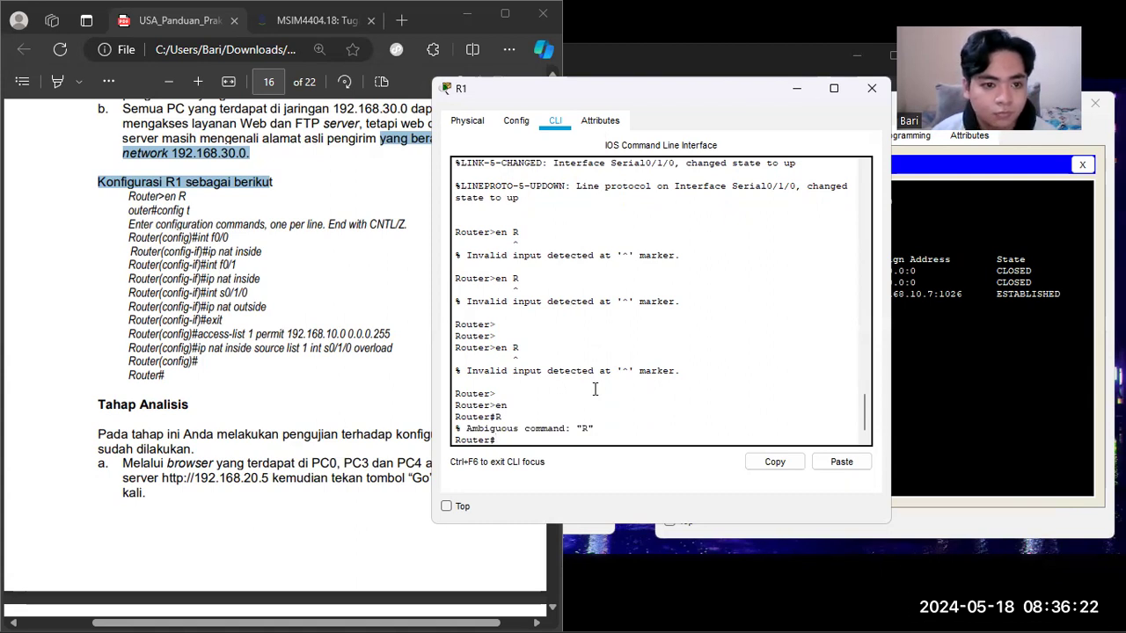
Step: Try the commands "en R" and "en r" at R1's privileged prompt
text(en R)
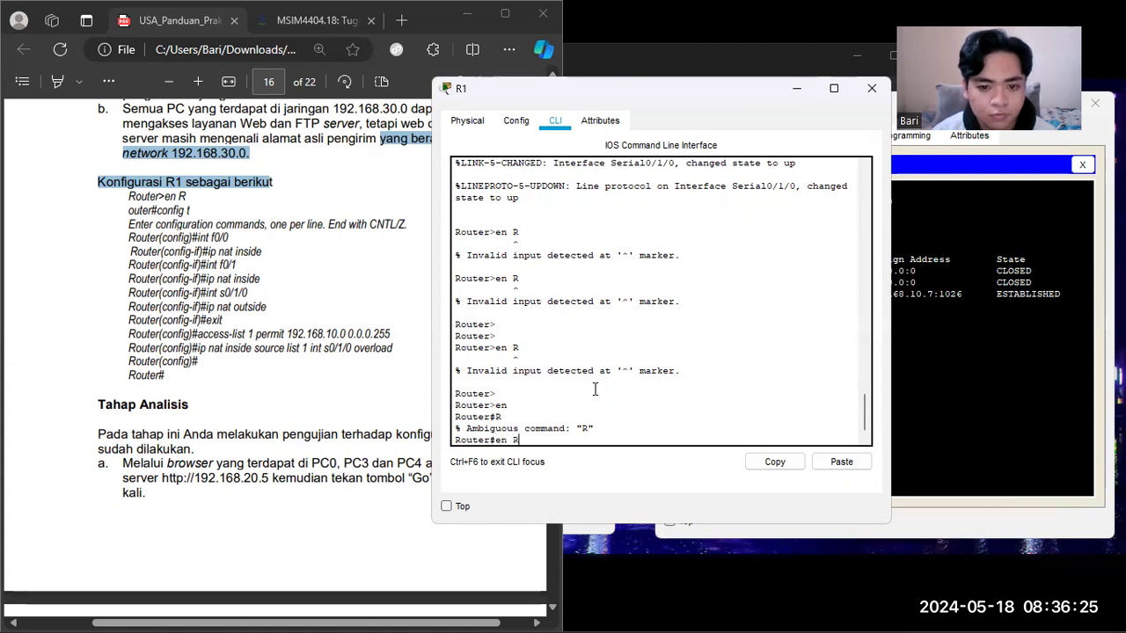
key(Return)
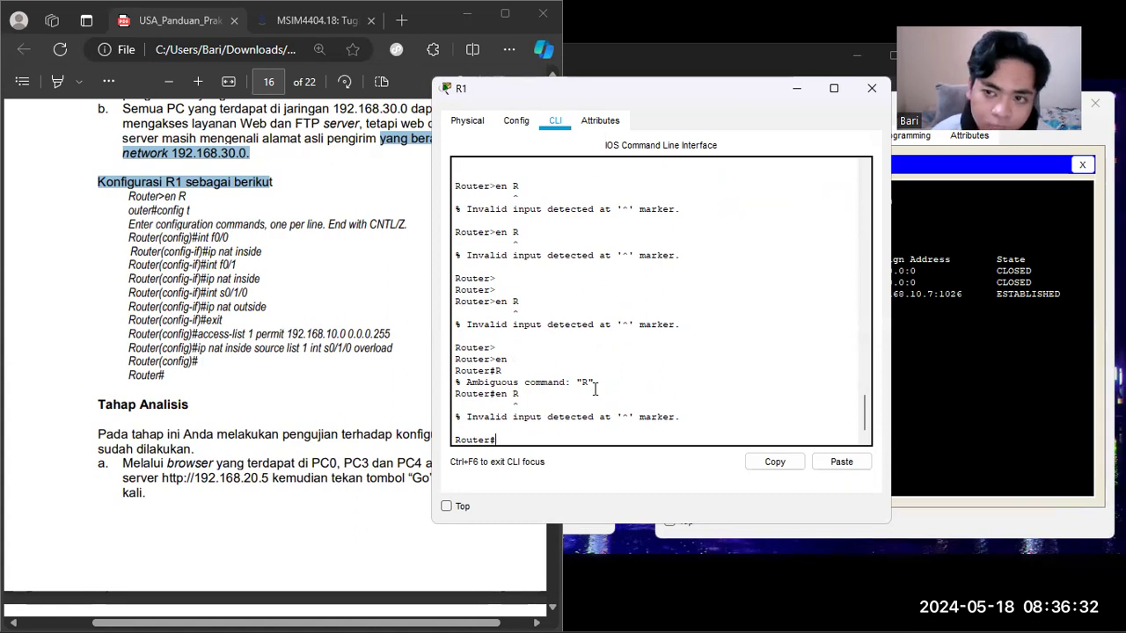
text(en )
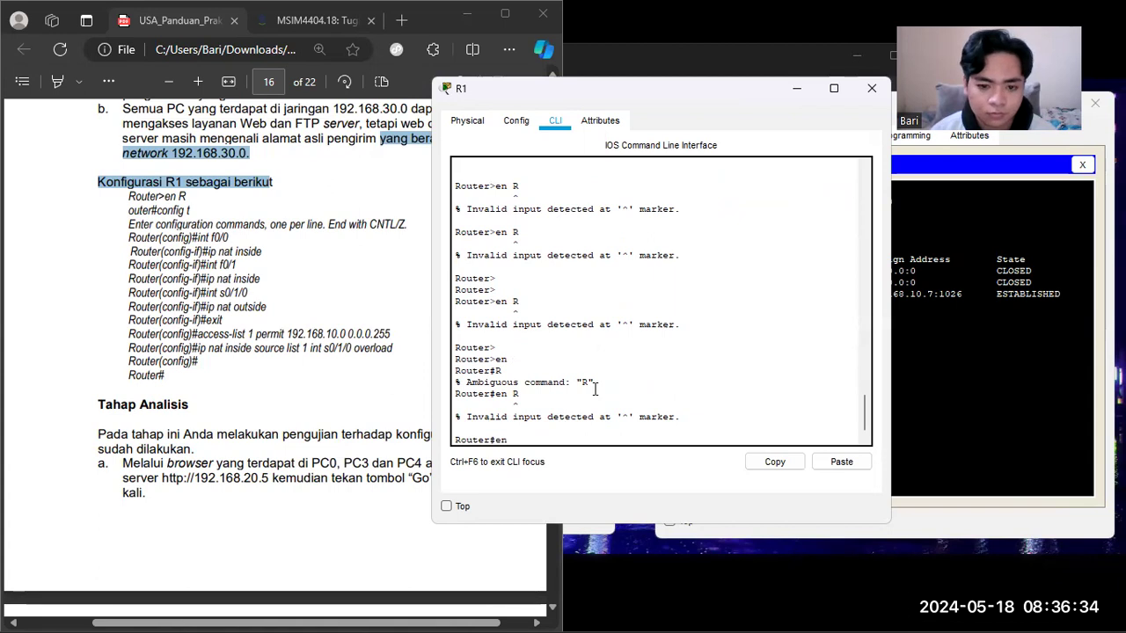
text(r)
key(Return)
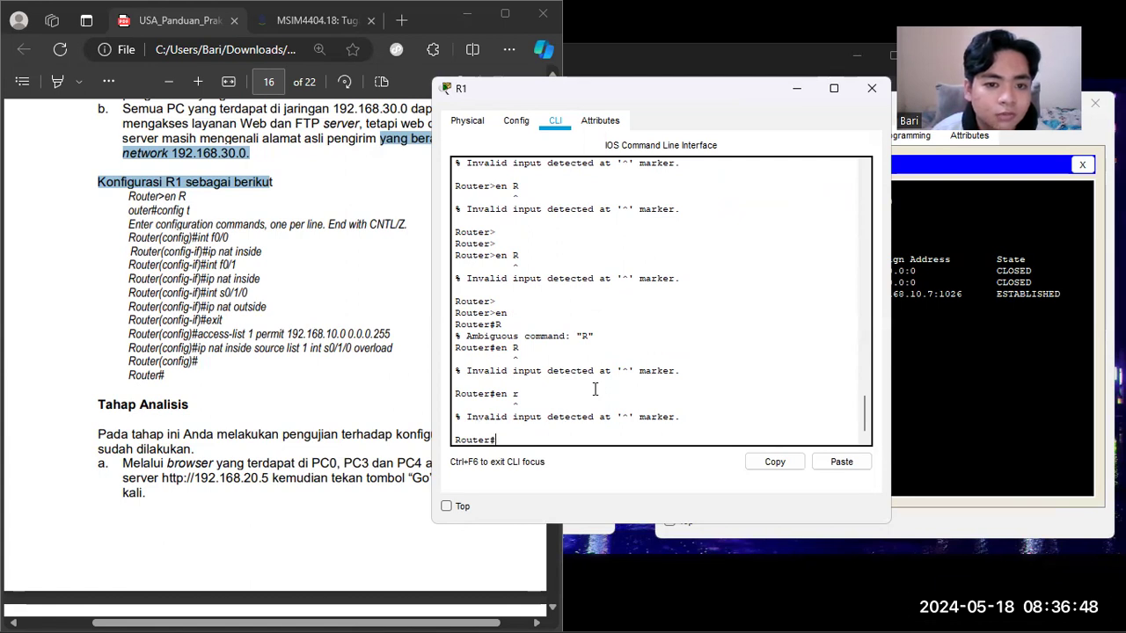
key(ctrl+z)
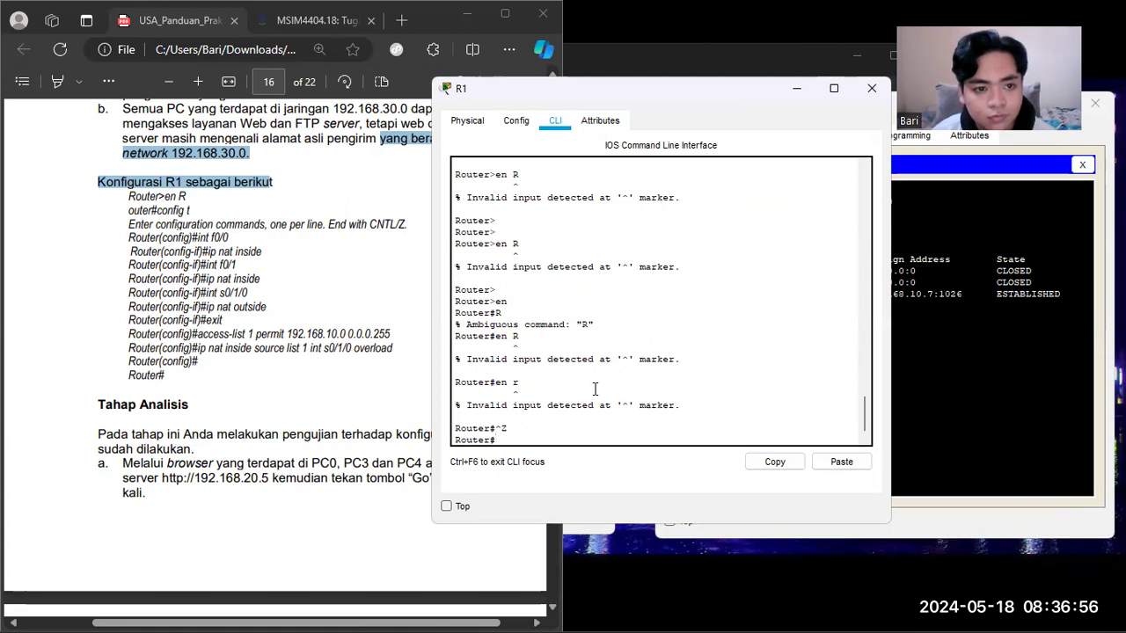
text(en)
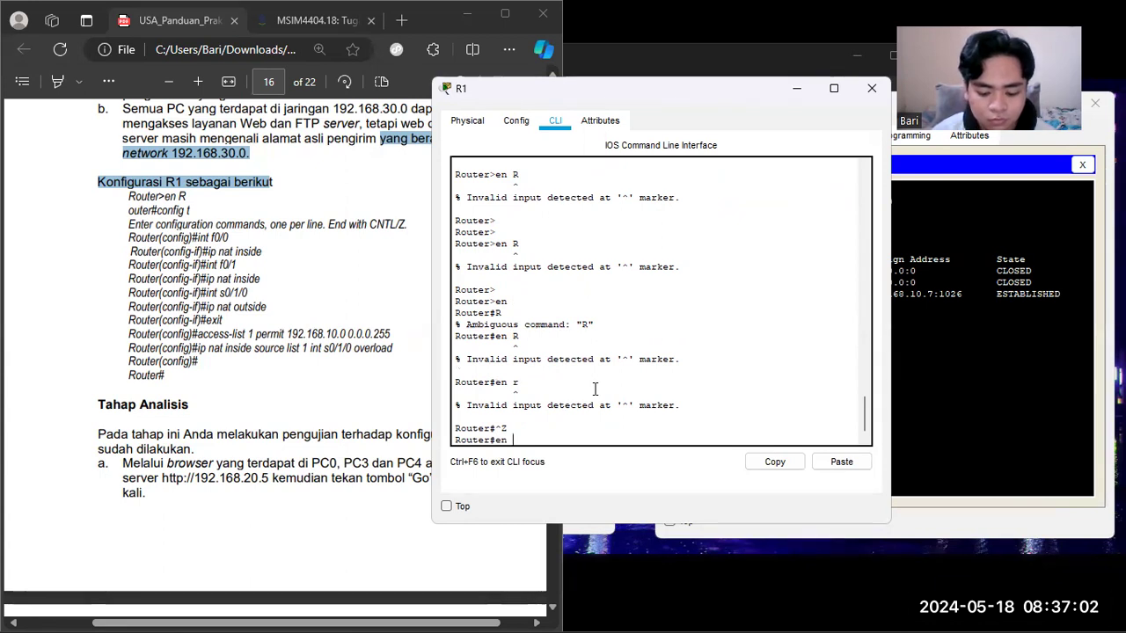
text( r)
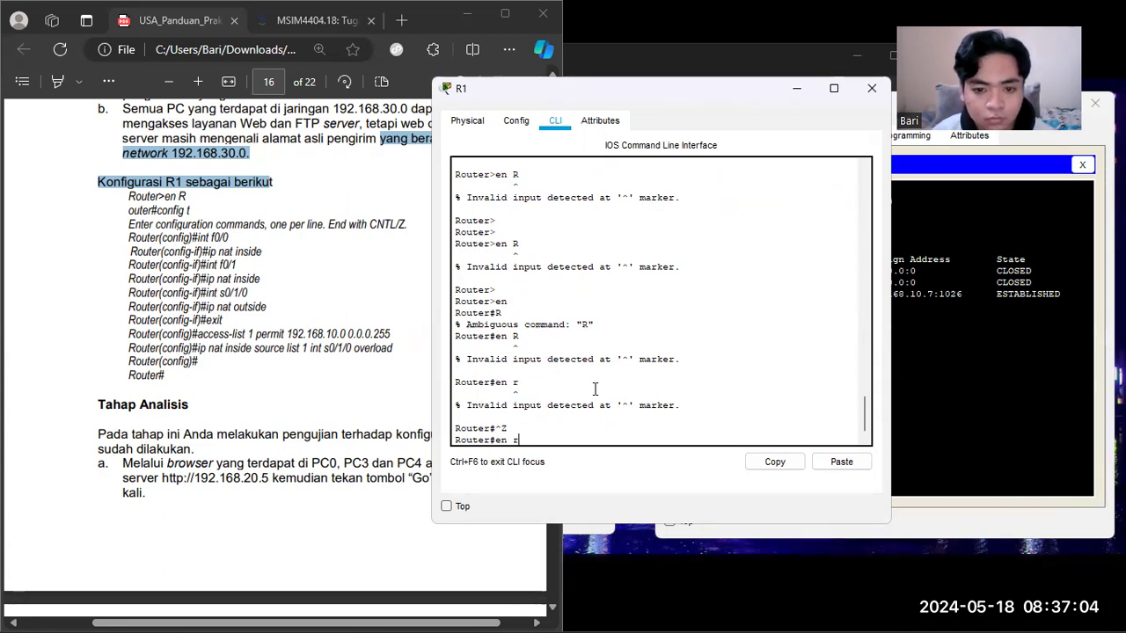
key(Return)
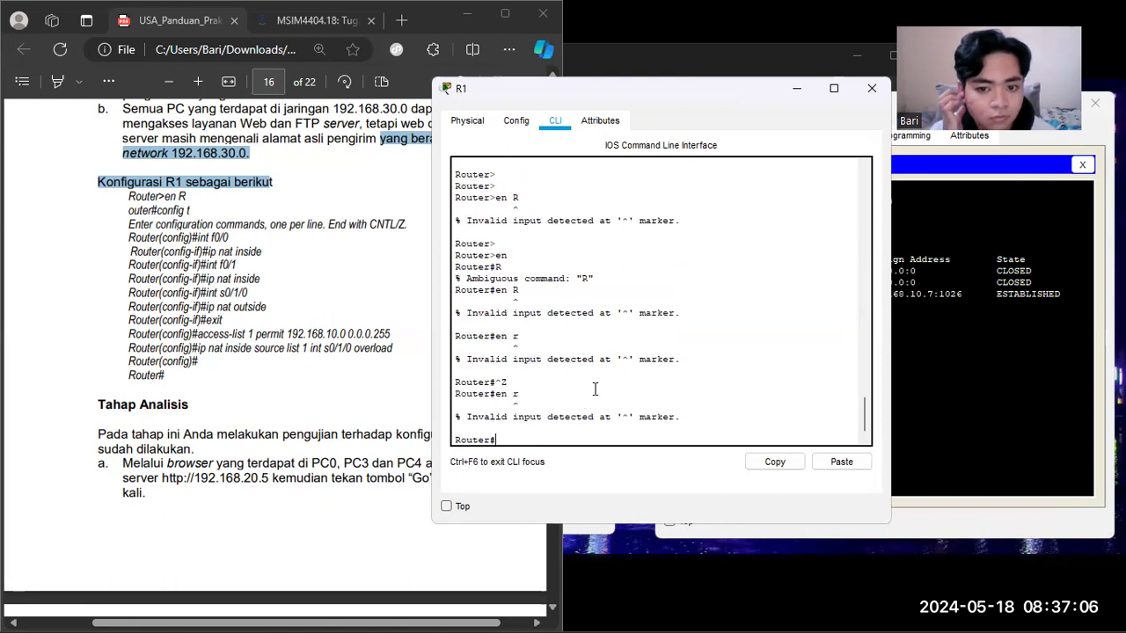
text(en )
text(r)
key(Return)
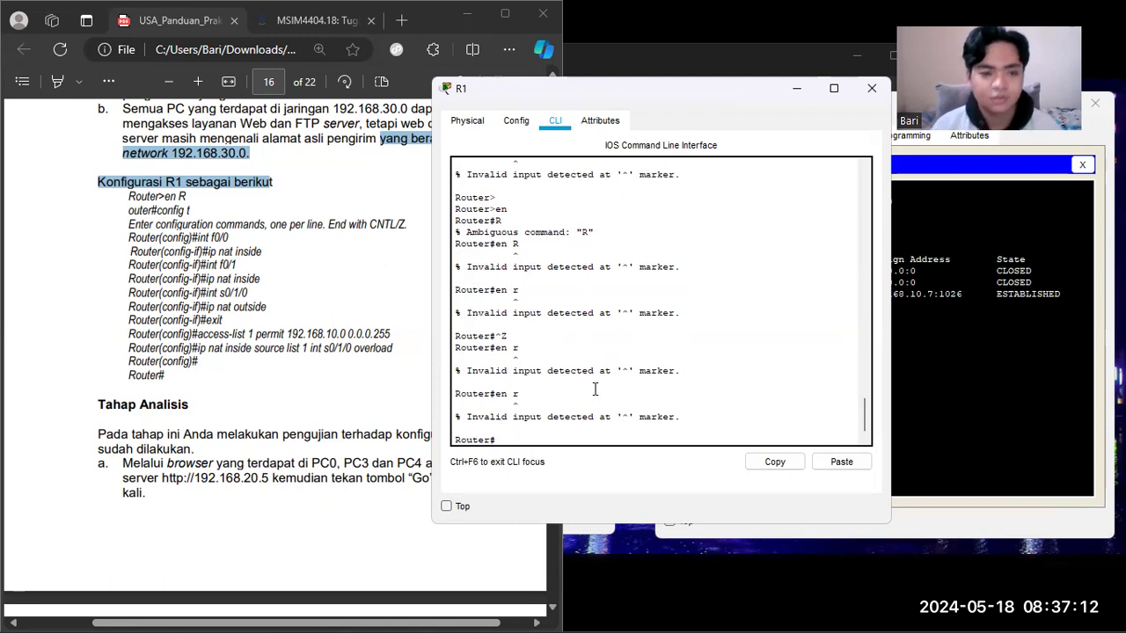
Step: Enter global configuration mode on R1 with "config t"
text(config)
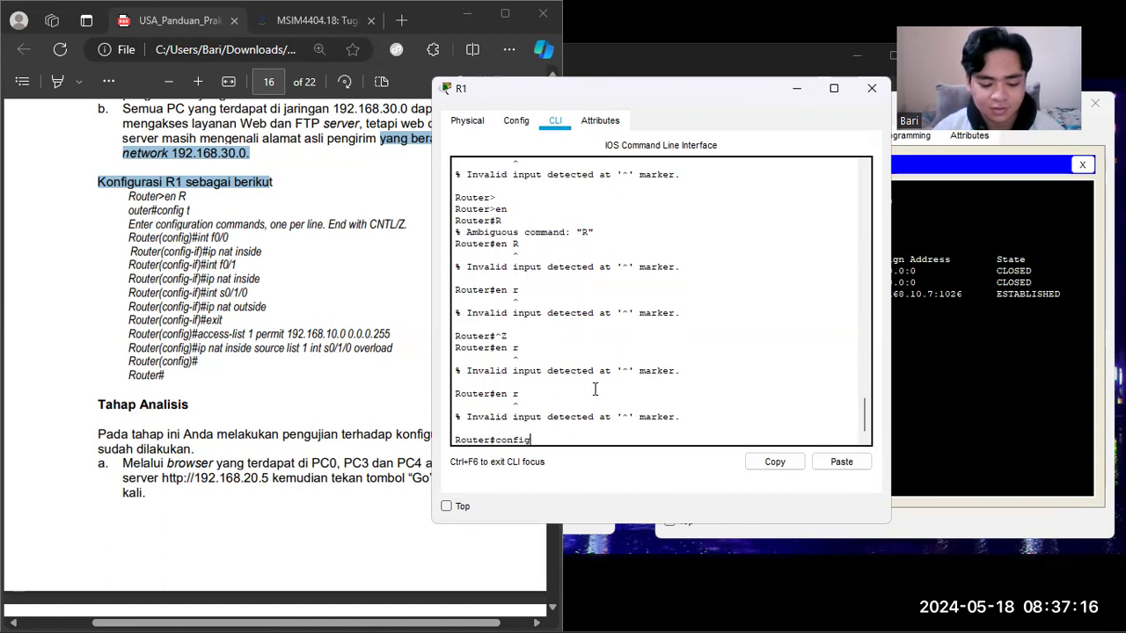
text( t)
key(Return)
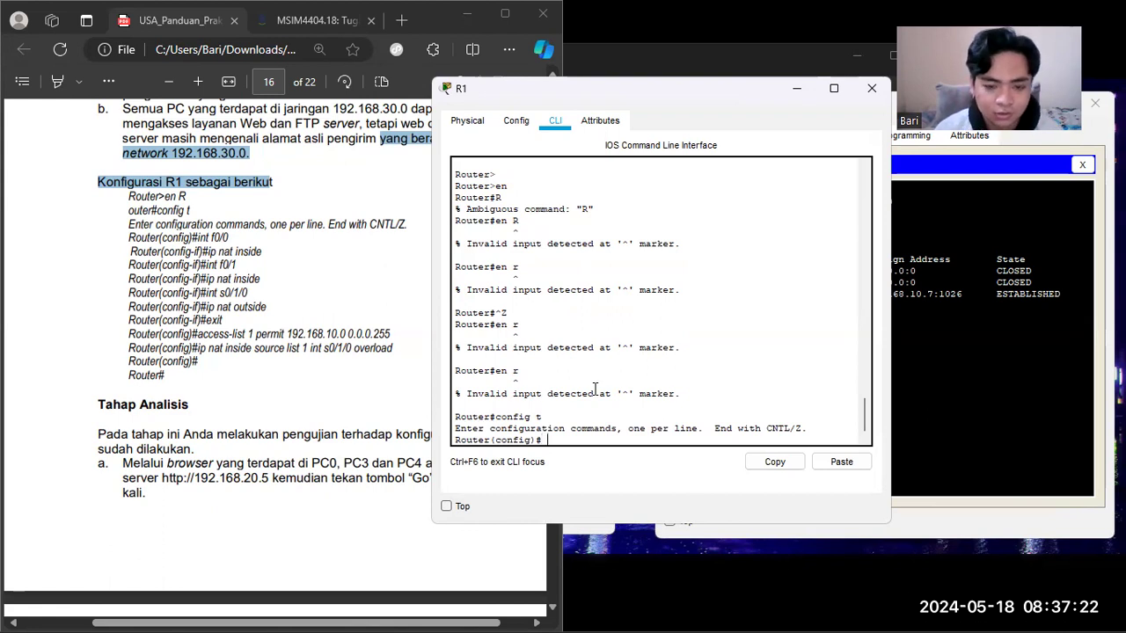
Step: Configure R1's interface f0/0 as a NAT inside interface with "int f0/0" and "ip nat inside"
text(int)
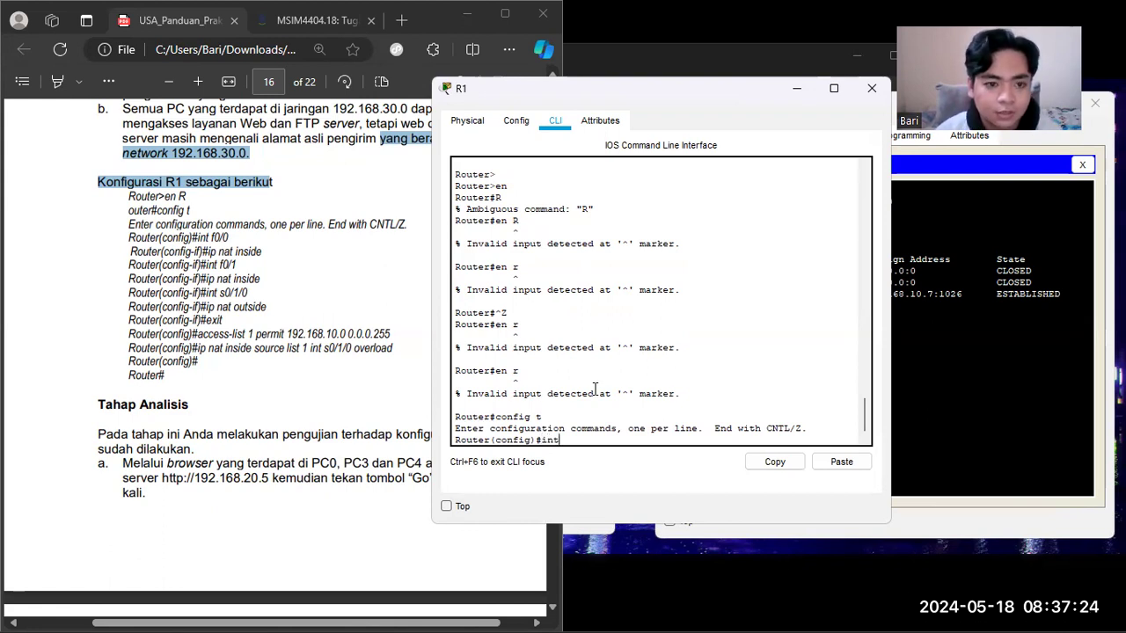
text( f0/0)
key(Return)
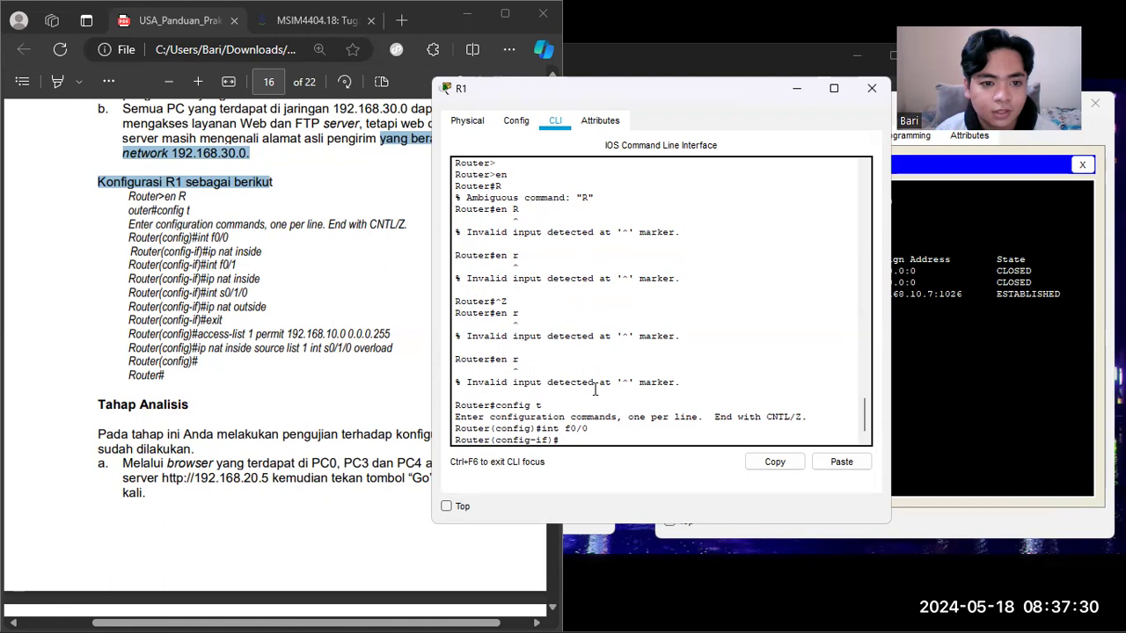
text(ip)
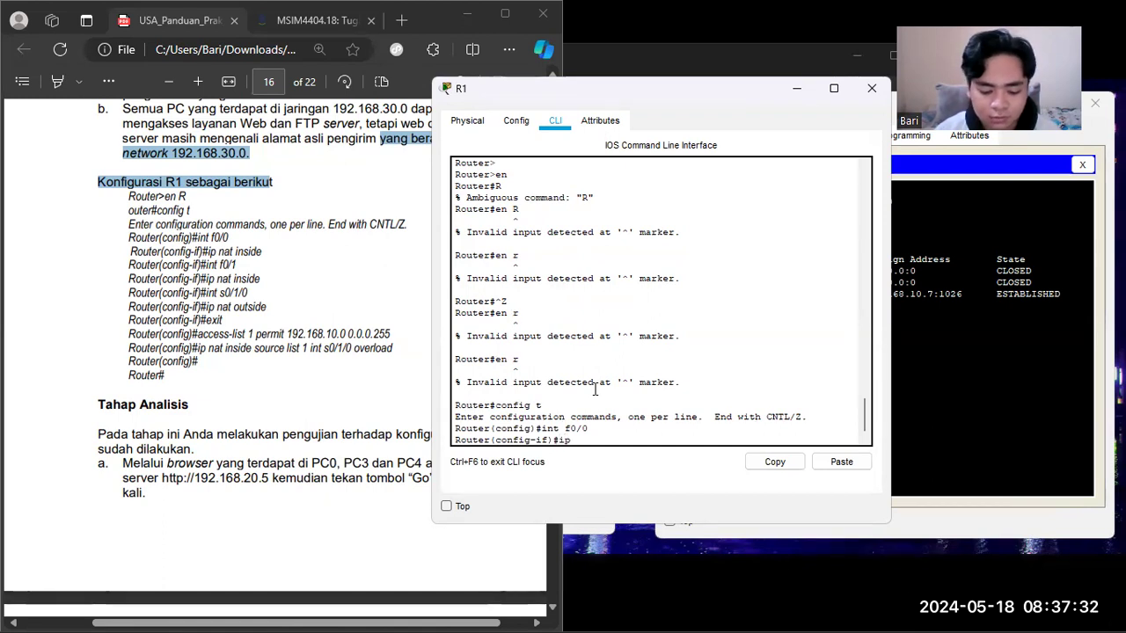
text( nat inside)
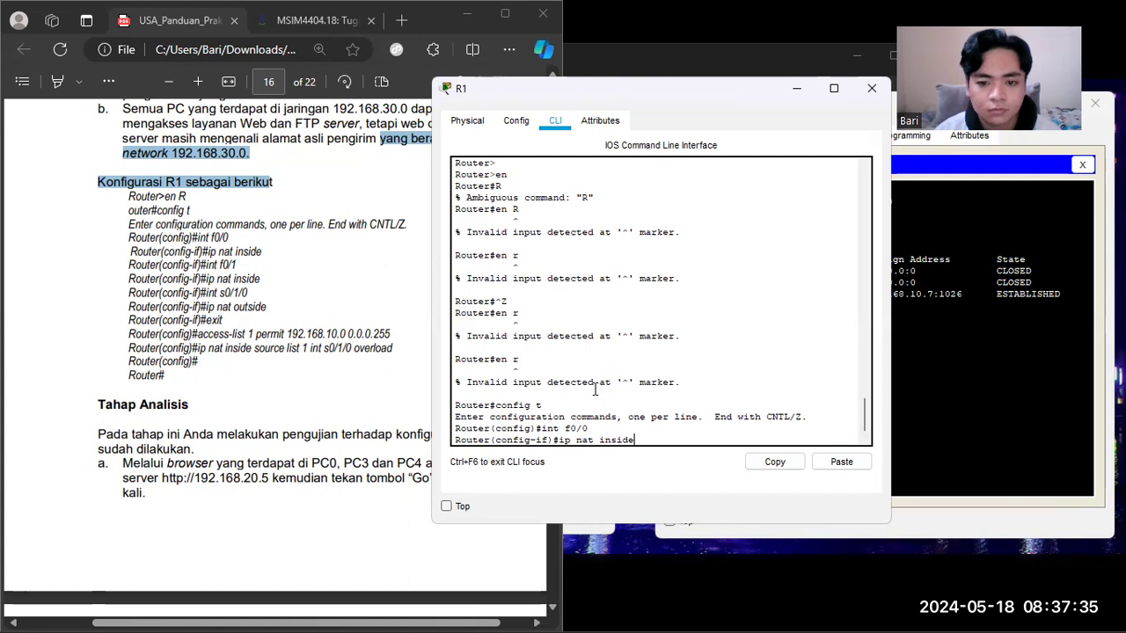
key(Return)
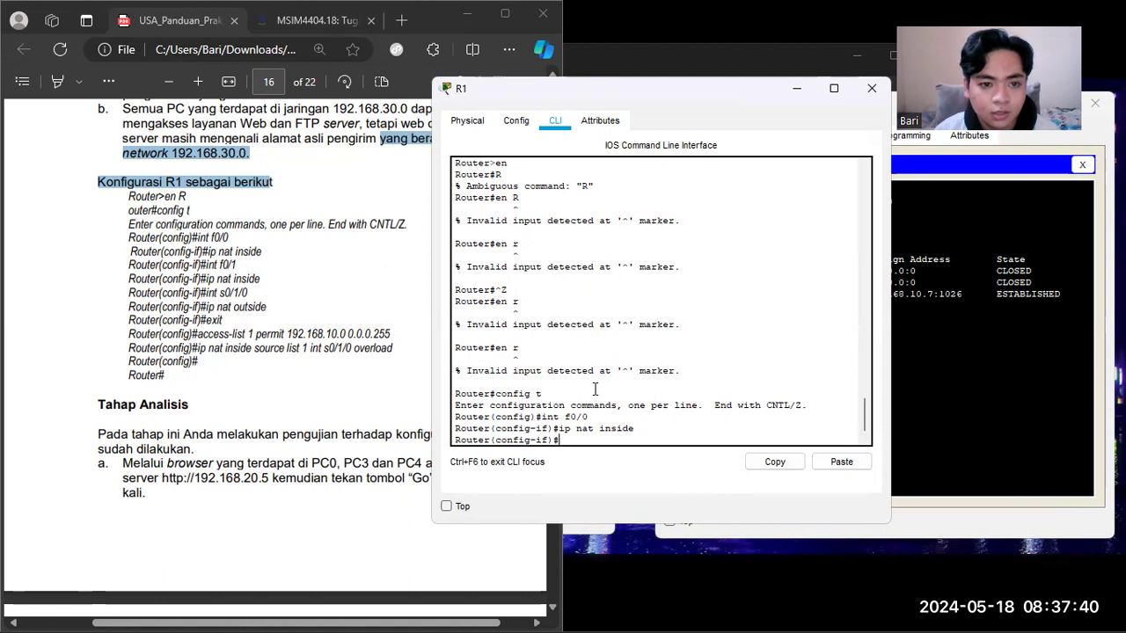
Step: Configure R1's interface f0/1 as a NAT inside interface with "int f0/1" and "ip nat inside"
text(int f0//1)
key(Return)
key(Up)
key(BackSpace)
key(Return)
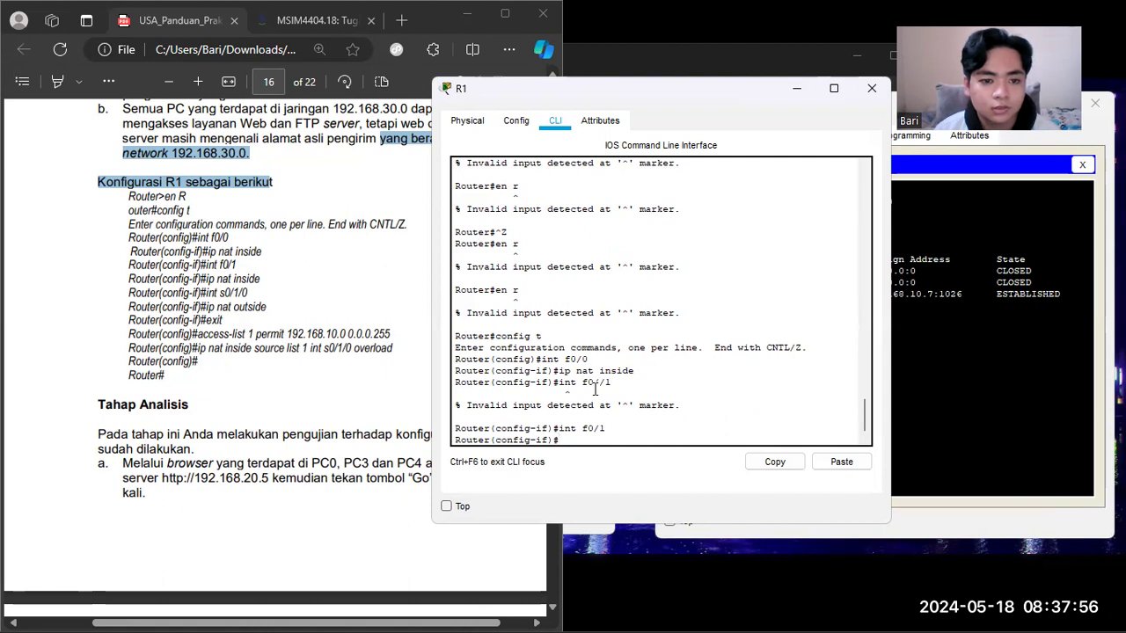
text(ip nat inside)
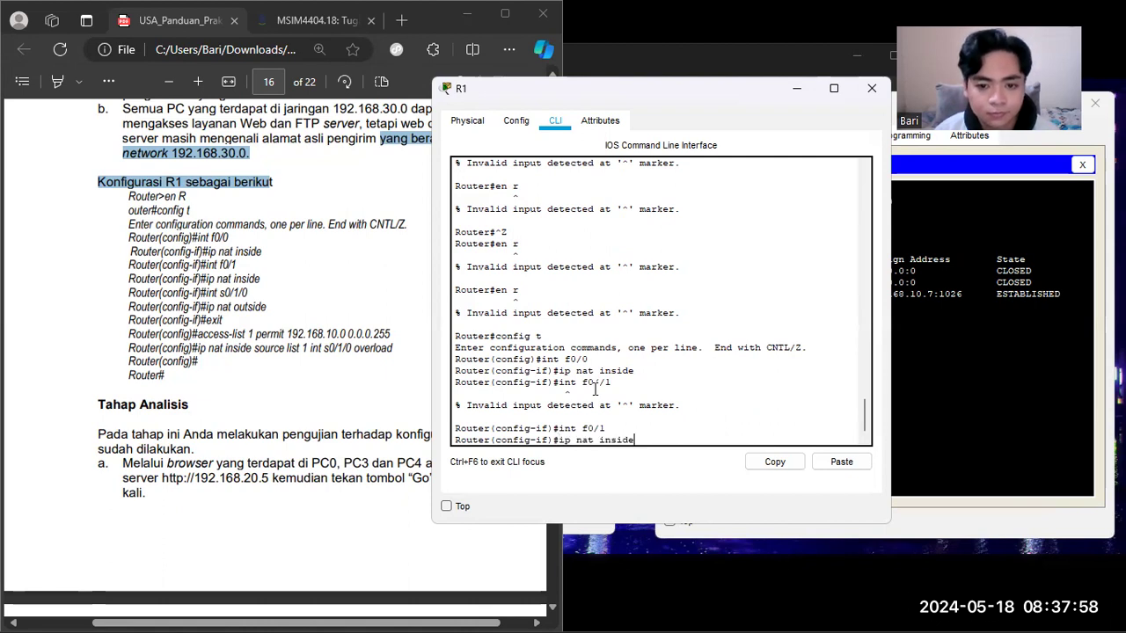
key(Return)
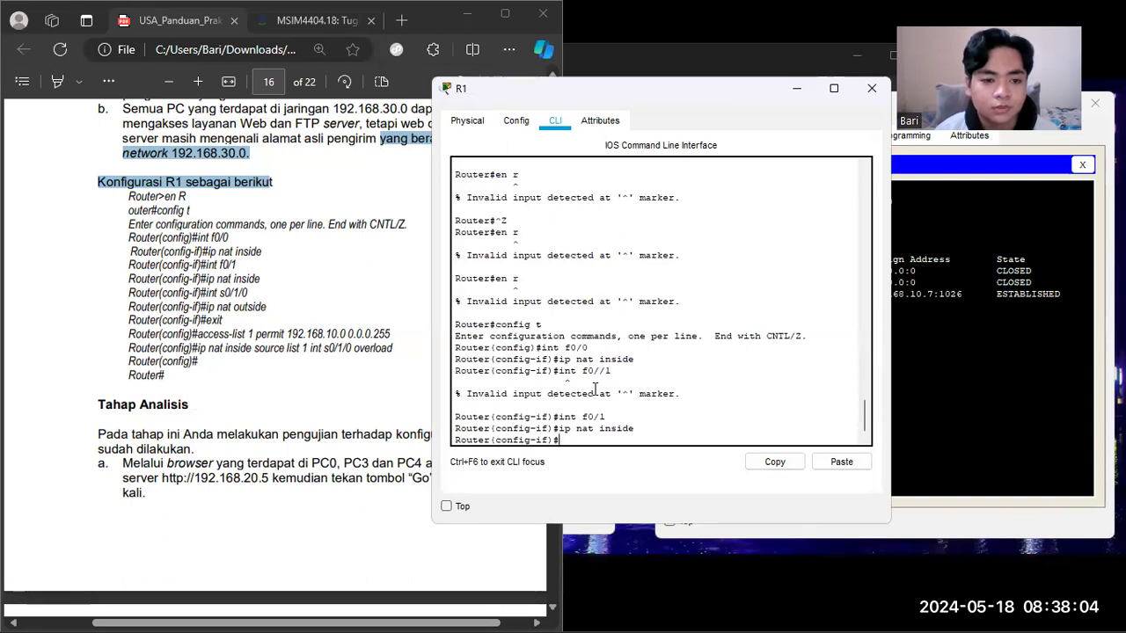
Step: Configure R1's interface s0/1/0 as the NAT outside interface with "int s0/1/0" and "ip nat outside", and leave interface configuration with "exit"
key(Up)
key(Up)
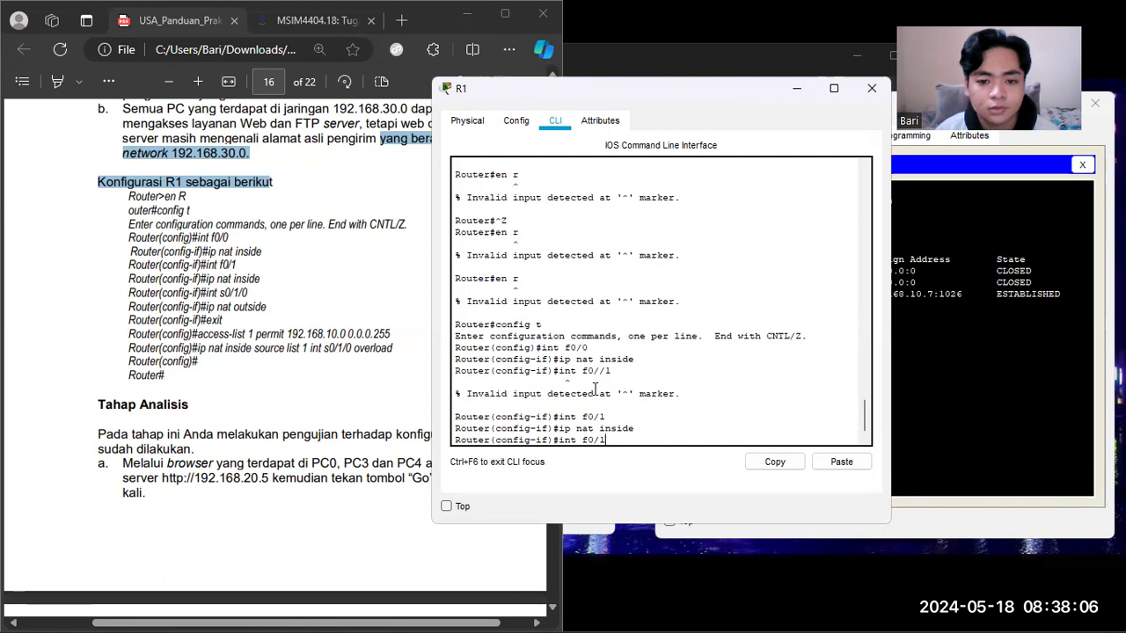
key(BackSpace)
key(BackSpace)
key(BackSpace)
key(BackSpace)
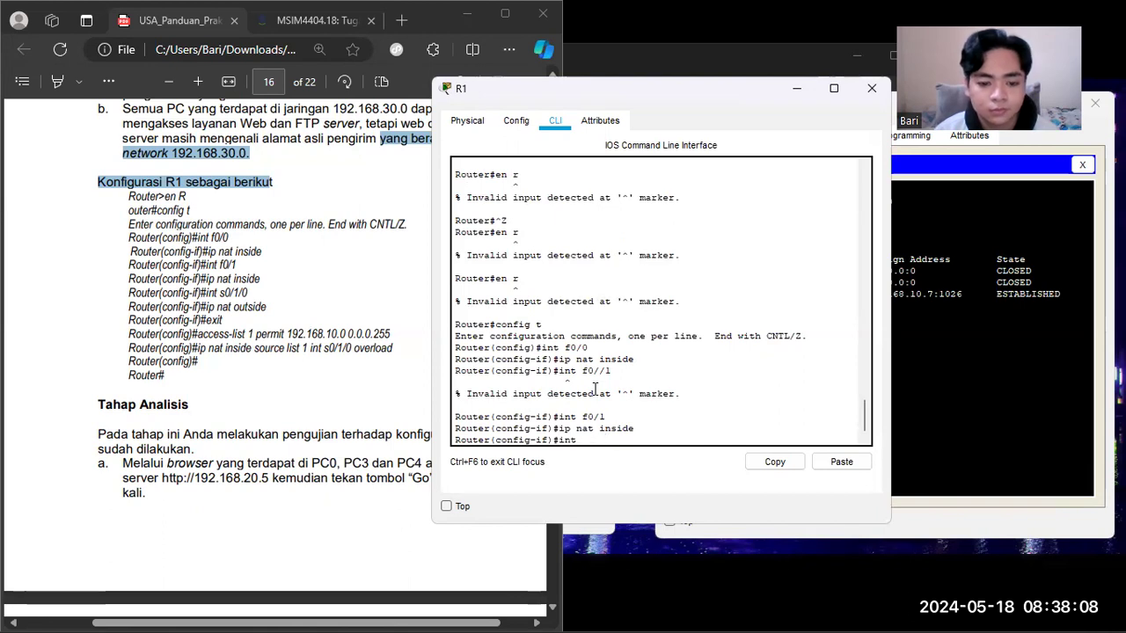
text(s0)
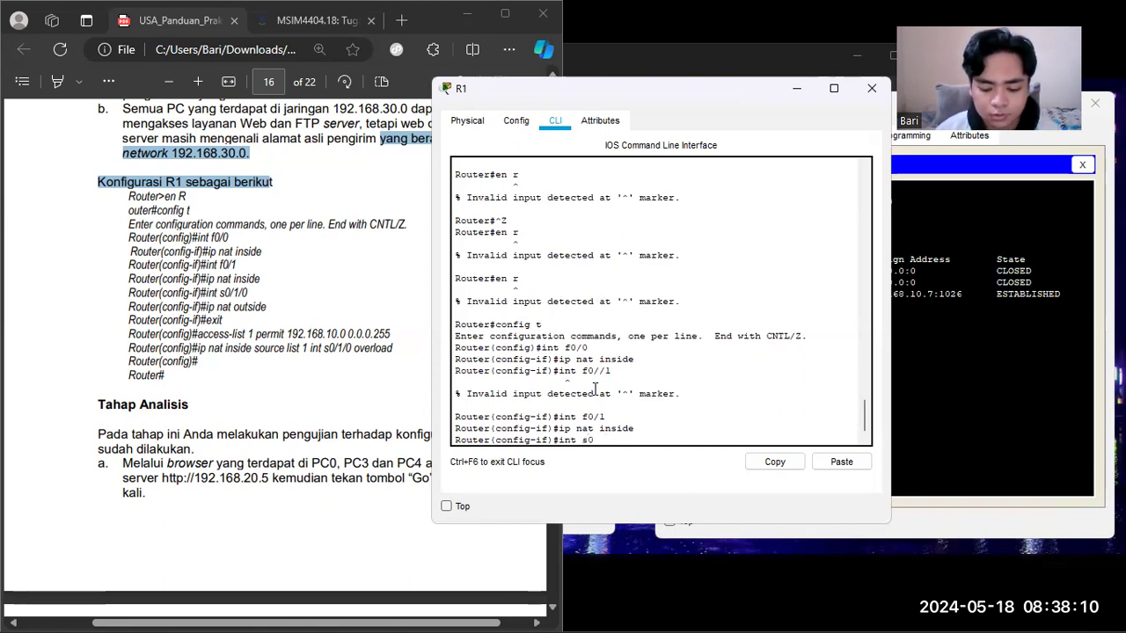
text(/1/0)
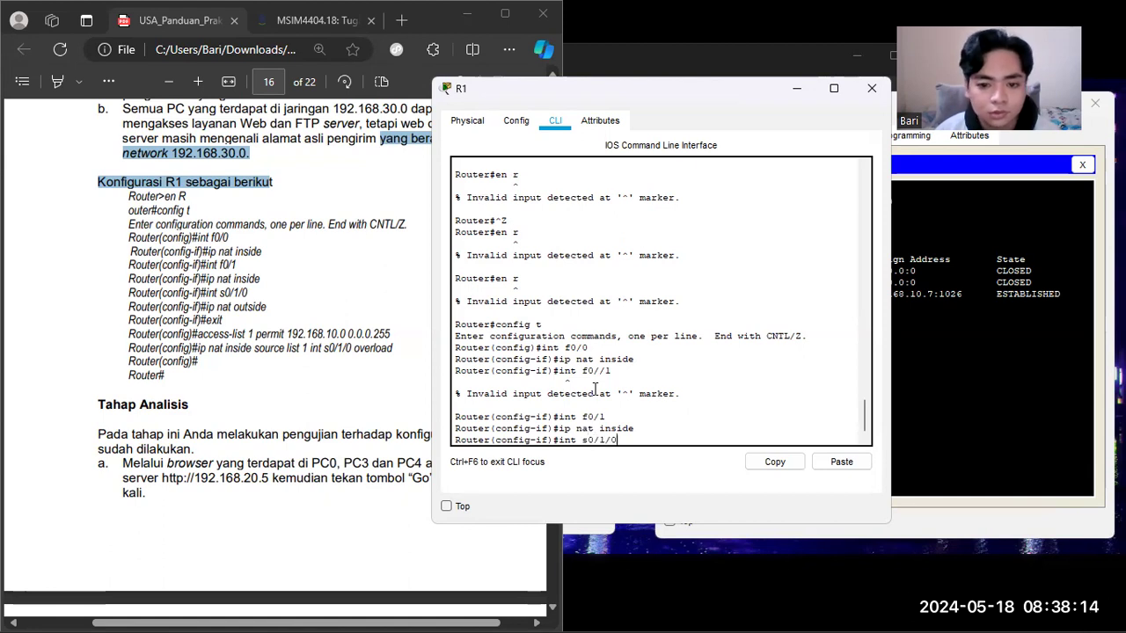
key(Return)
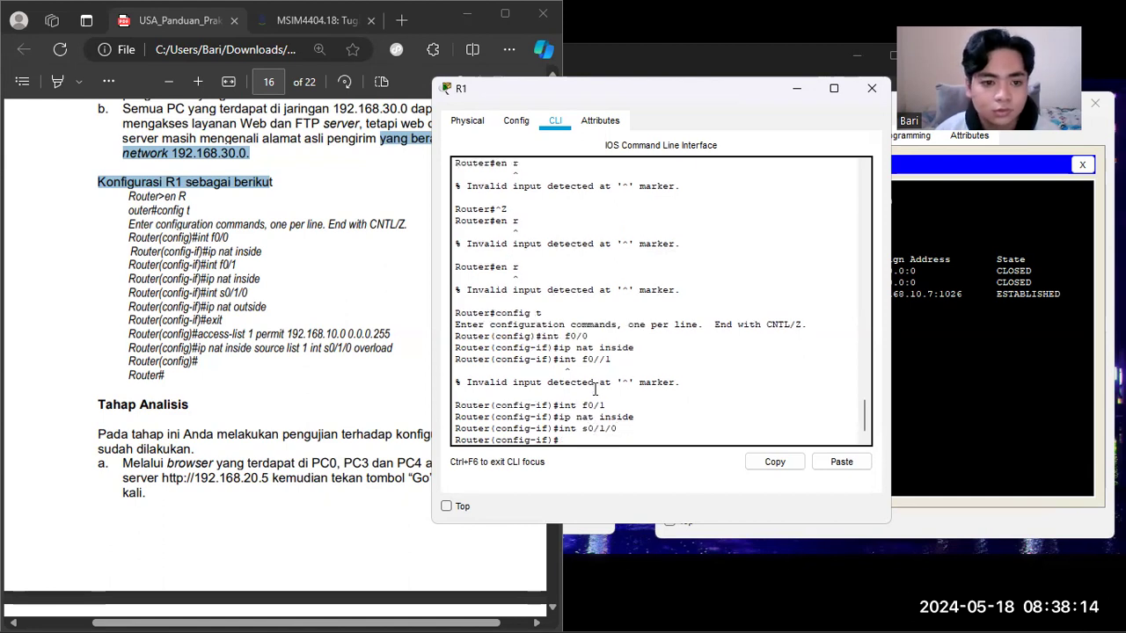
text(ip nat inside)
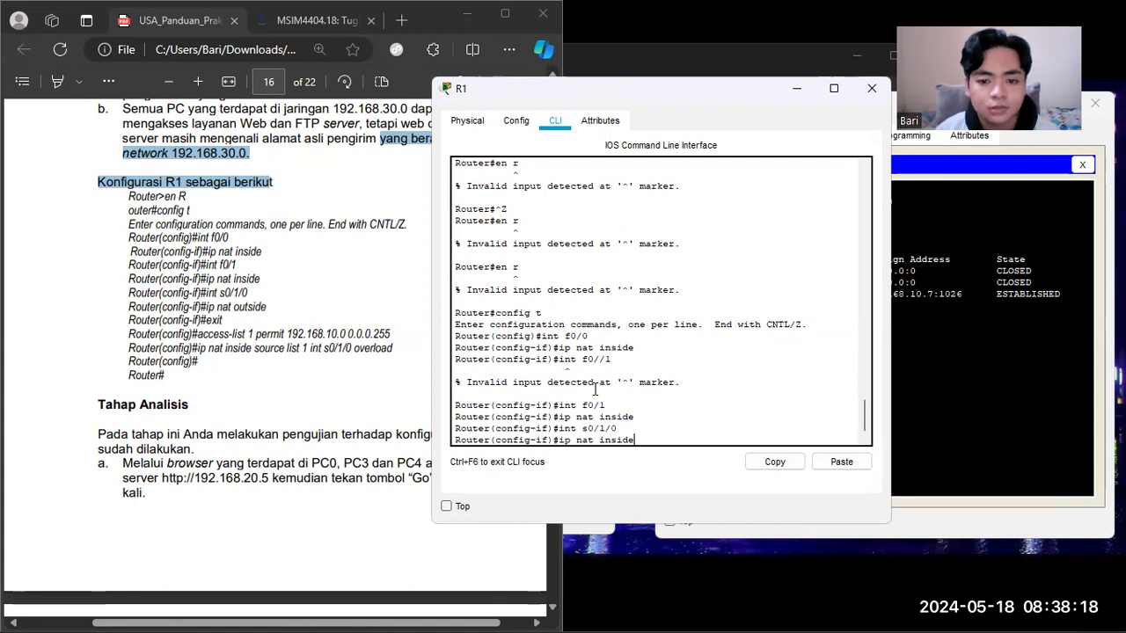
key(BackSpace)
key(BackSpace)
key(BackSpace)
key(BackSpace)
key(BackSpace)
key(BackSpace)
text(outside)
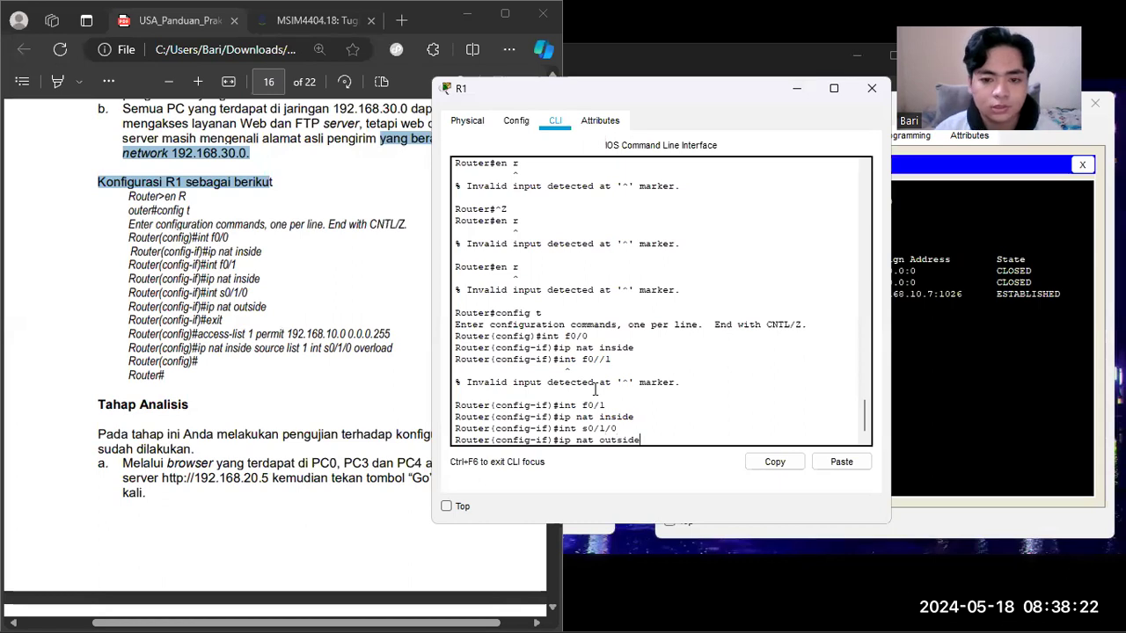
key(Return)
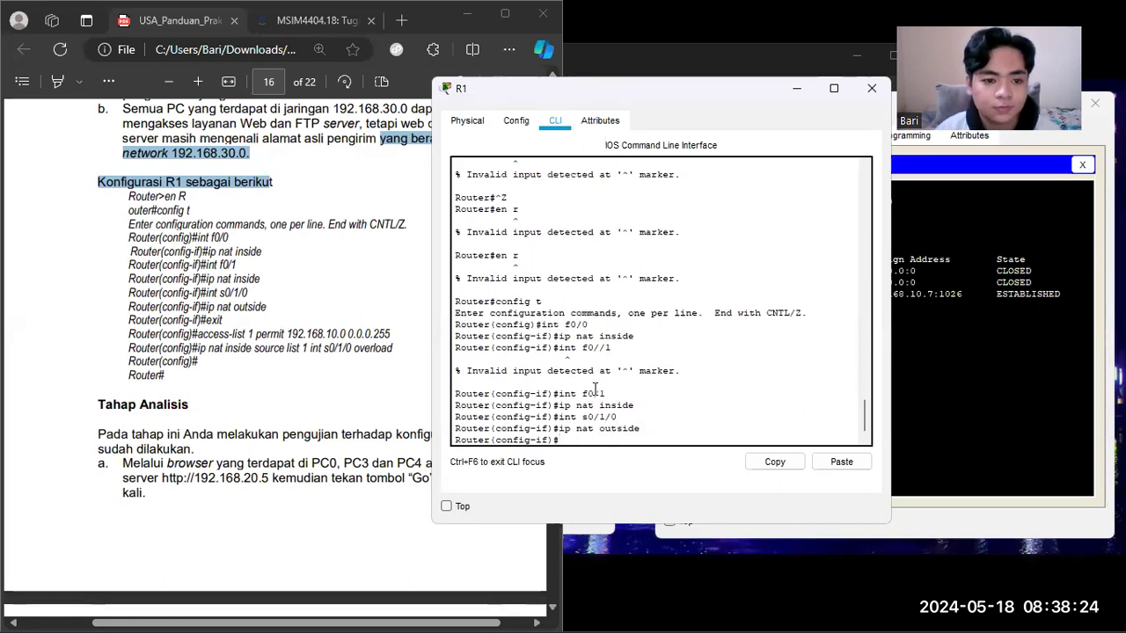
text(exit)
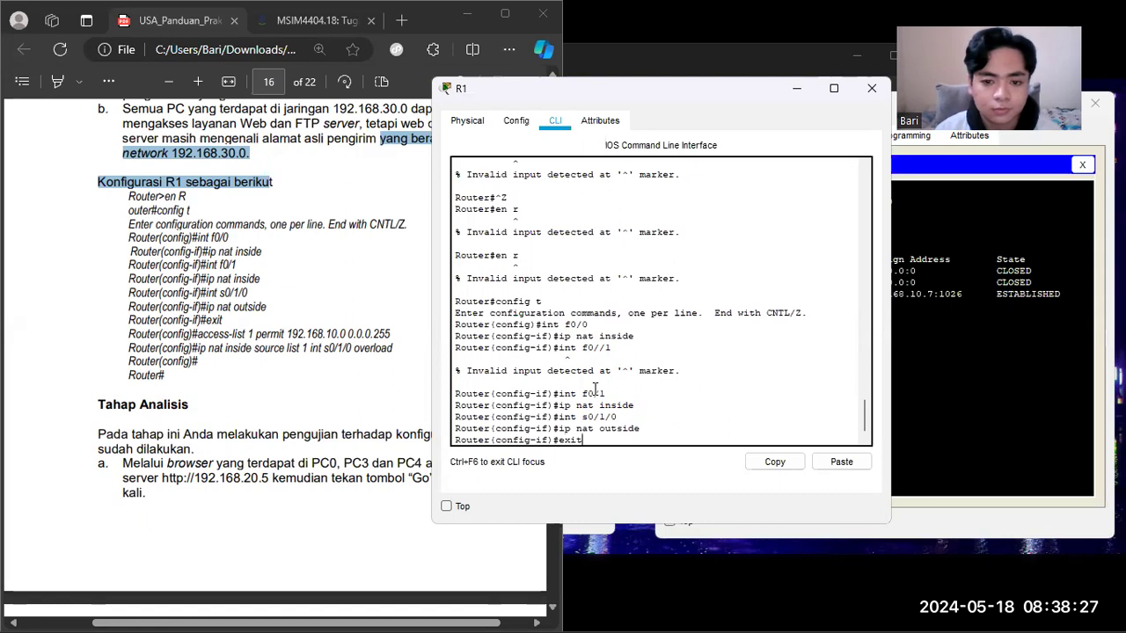
key(Return)
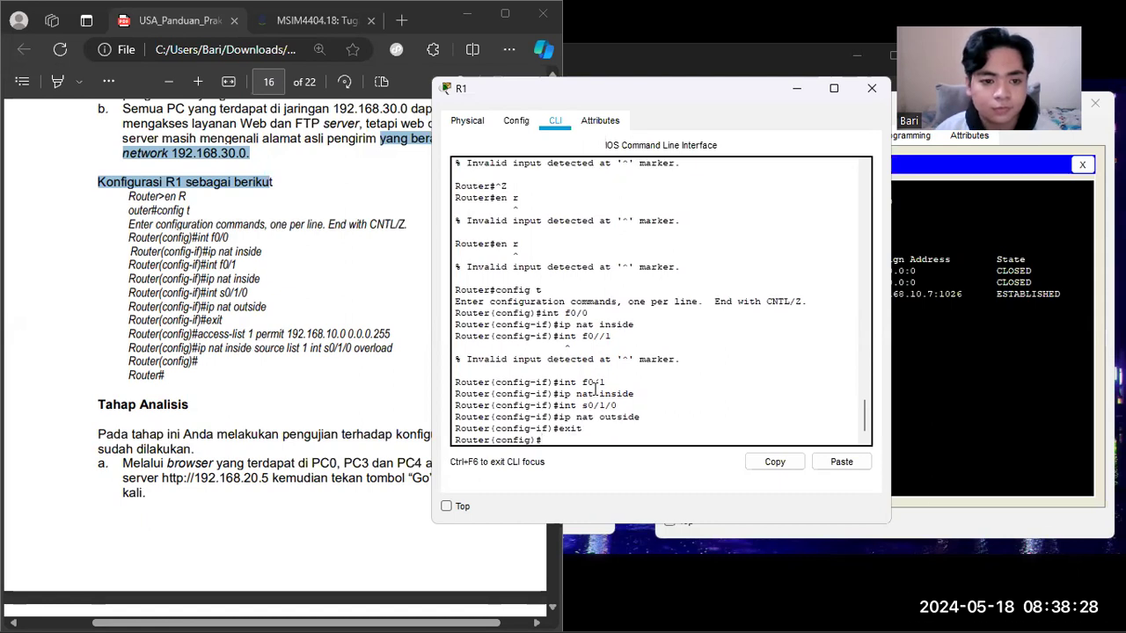
Step: Create the standard access list for the inside network on R1 with "access-list 1 permit 192.168.10.0 0.0.0.255"
text(access)
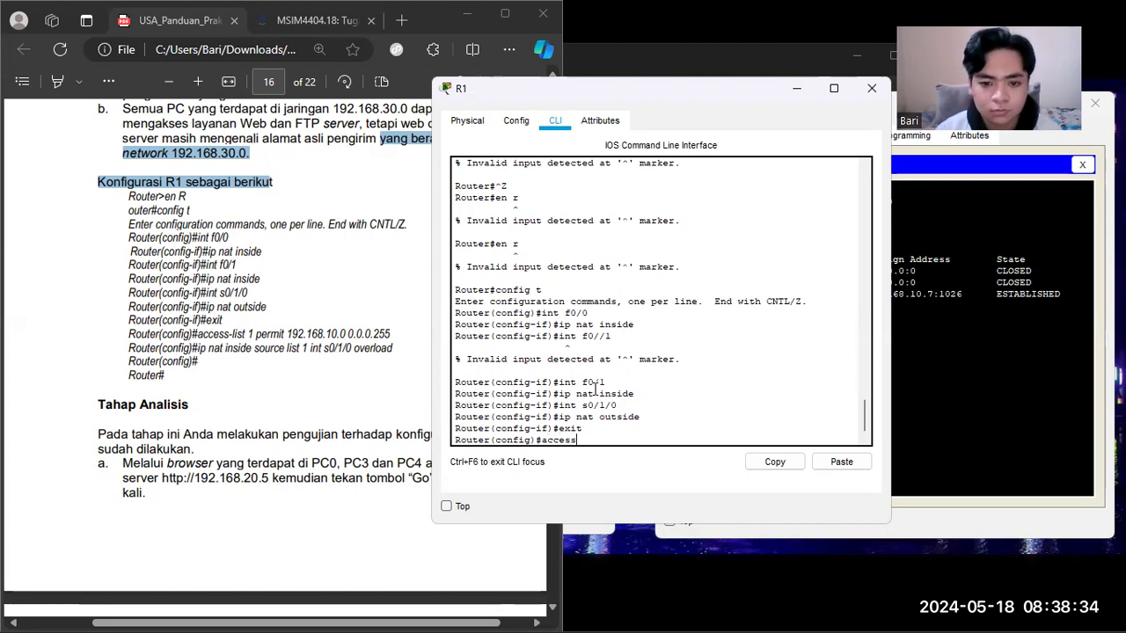
text(-list)
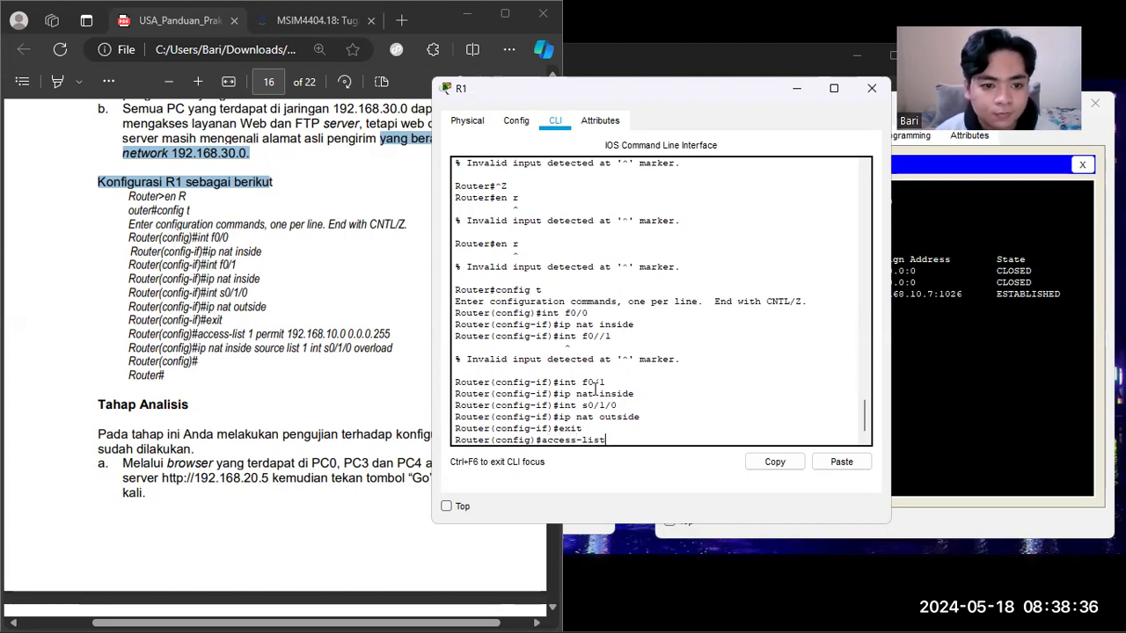
text(permit)
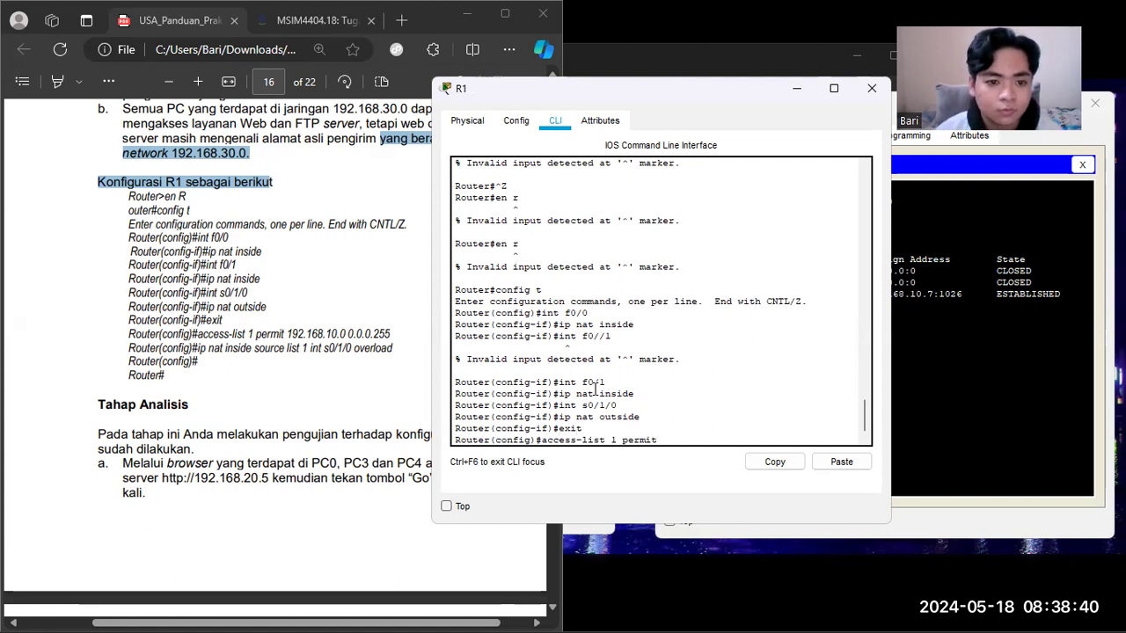
text( 192.168.)
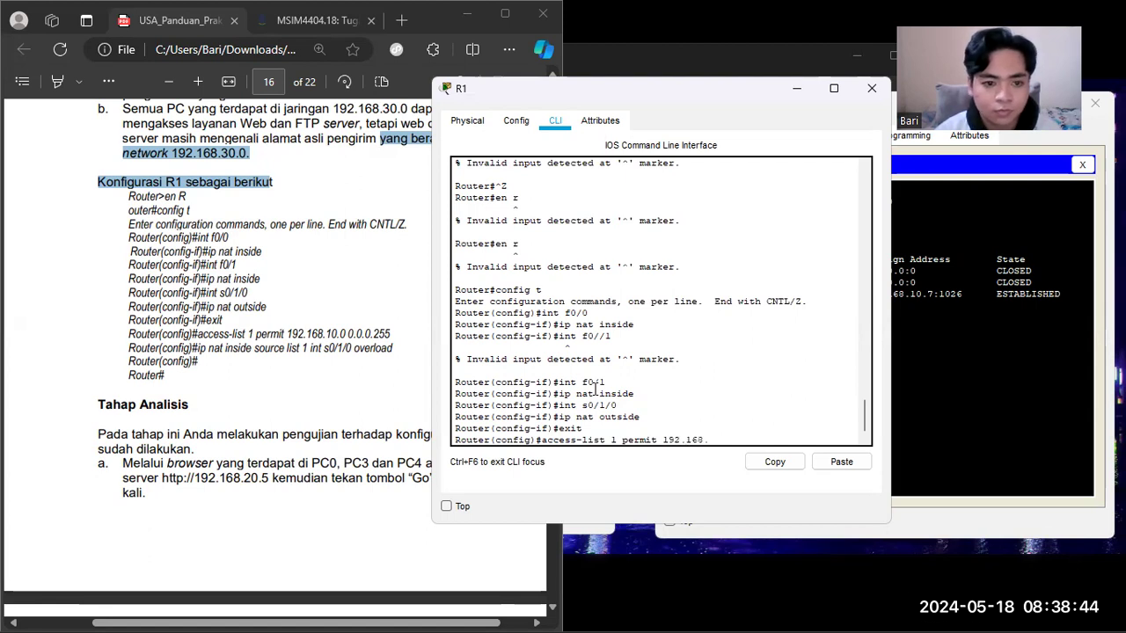
text(10.)
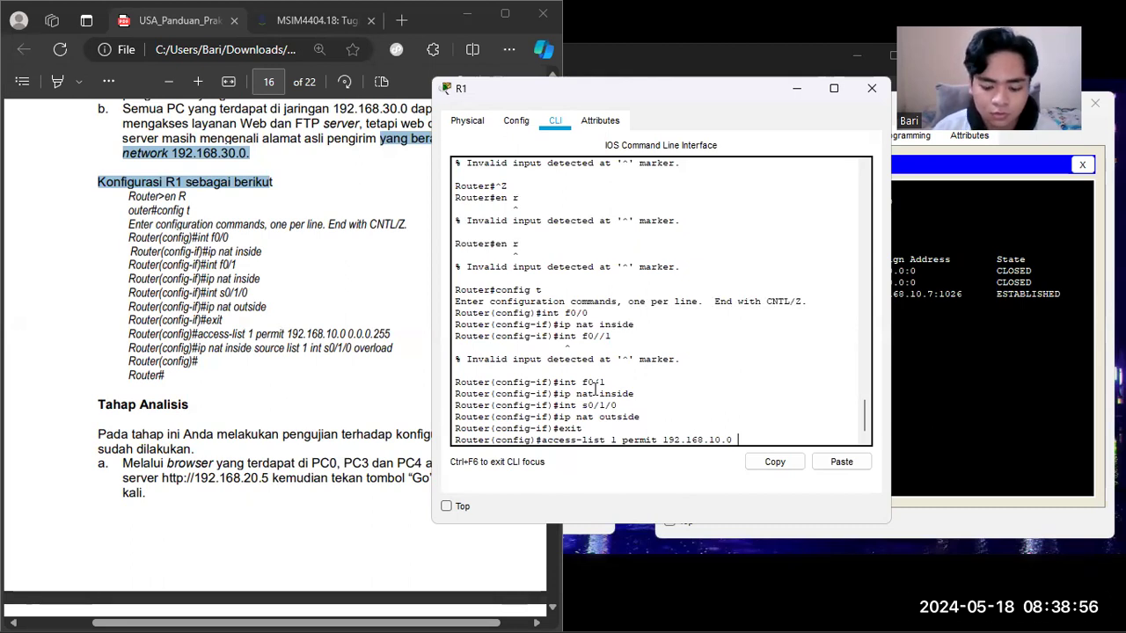
text(0.0.0.)
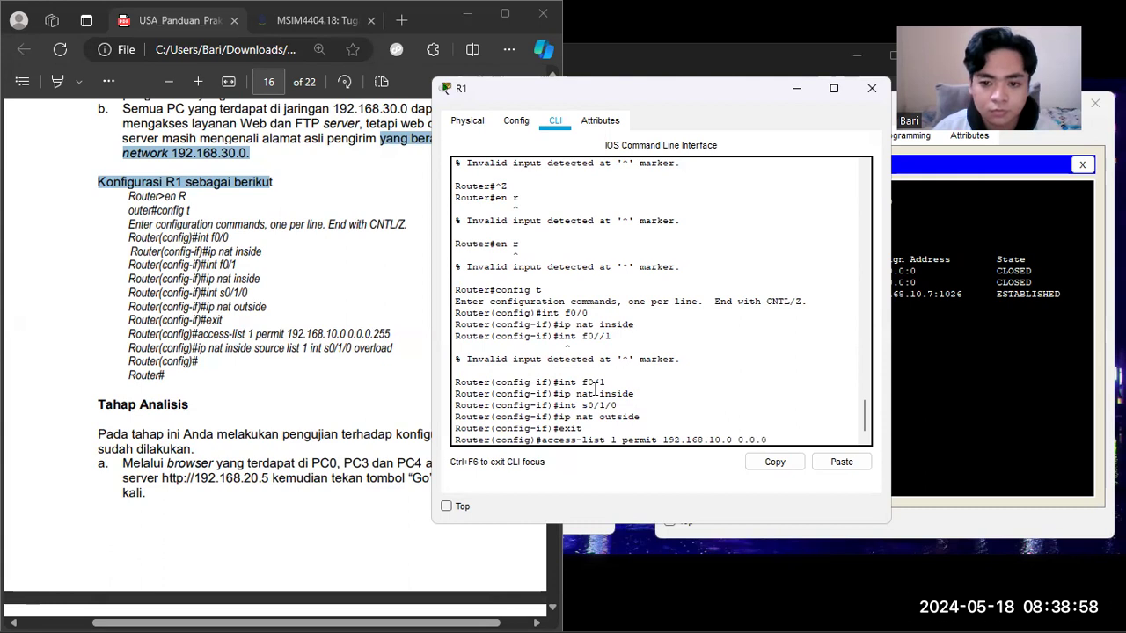
text(255)
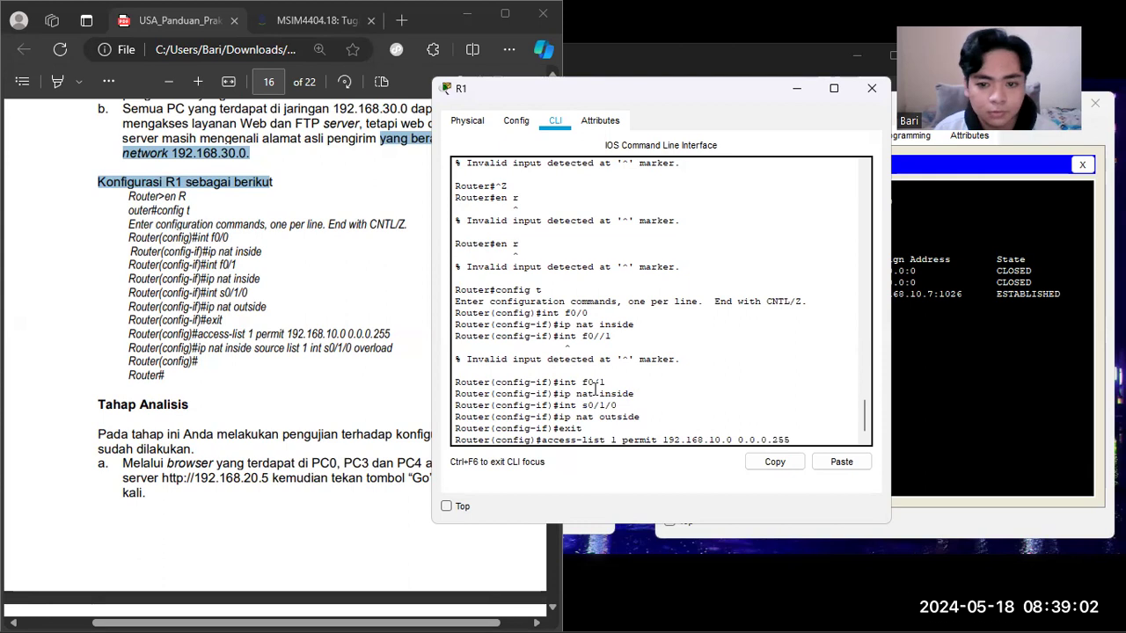
key(Return)
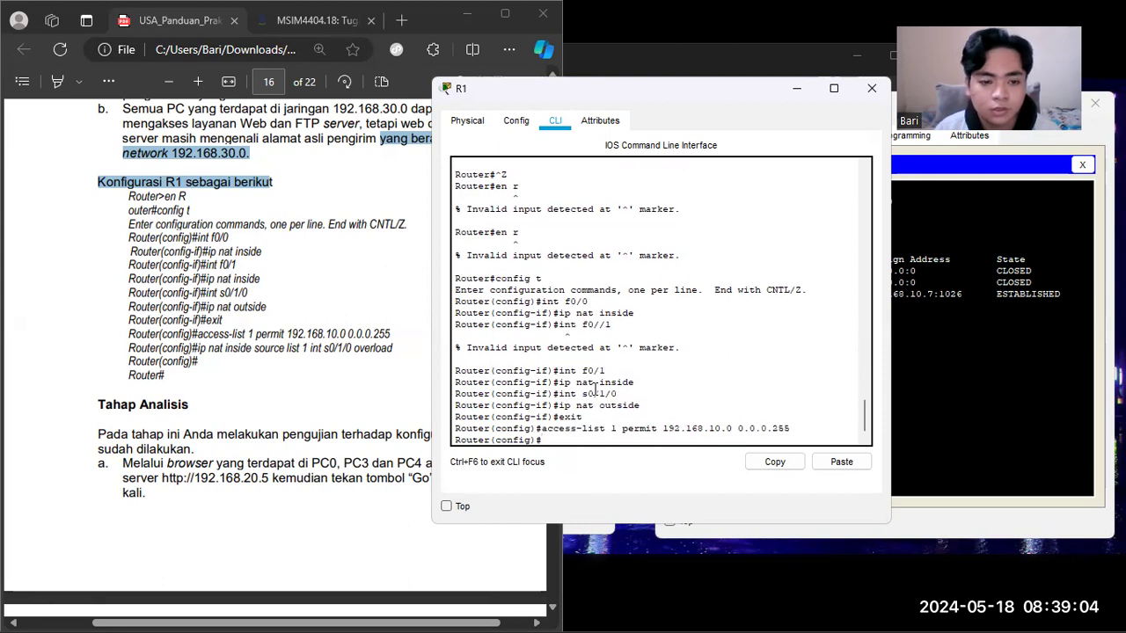
Step: Enable NAT overload for access list 1 on R1 with "ip nat inside source list 1 int s0/1/0 overload"
key(Up)
key(Up)
key(Up)
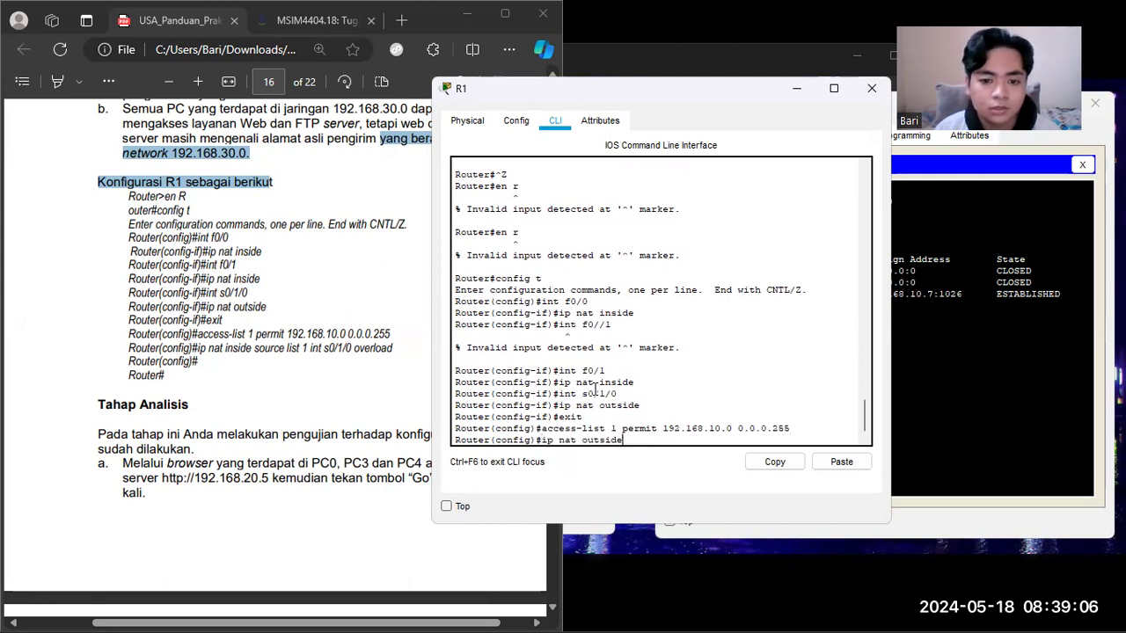
key(Up)
key(Down)
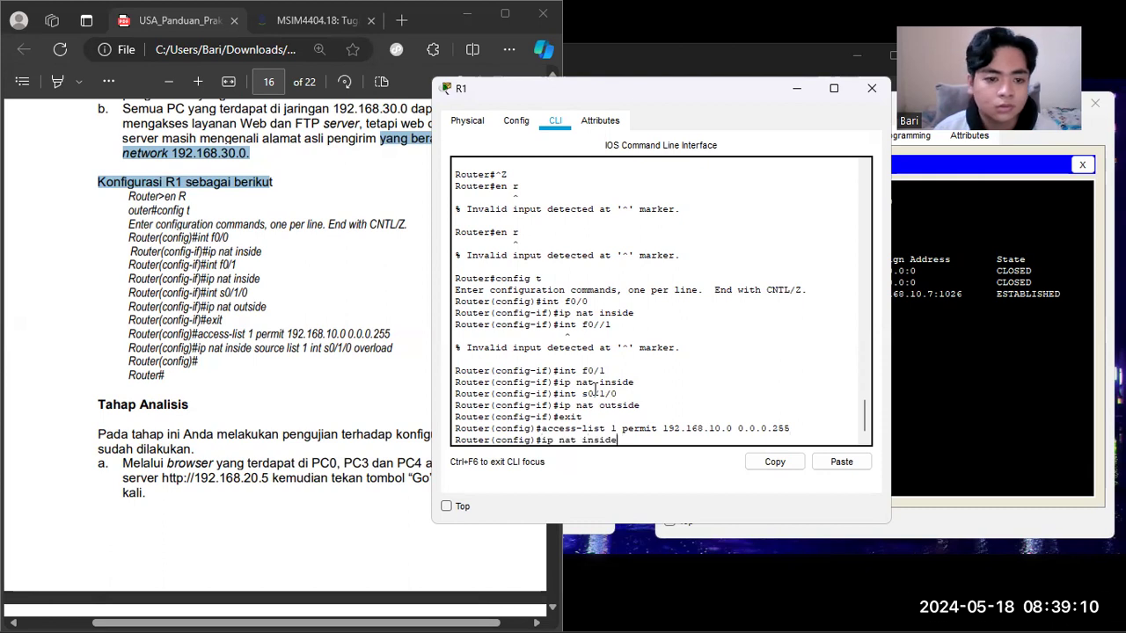
text(source list)
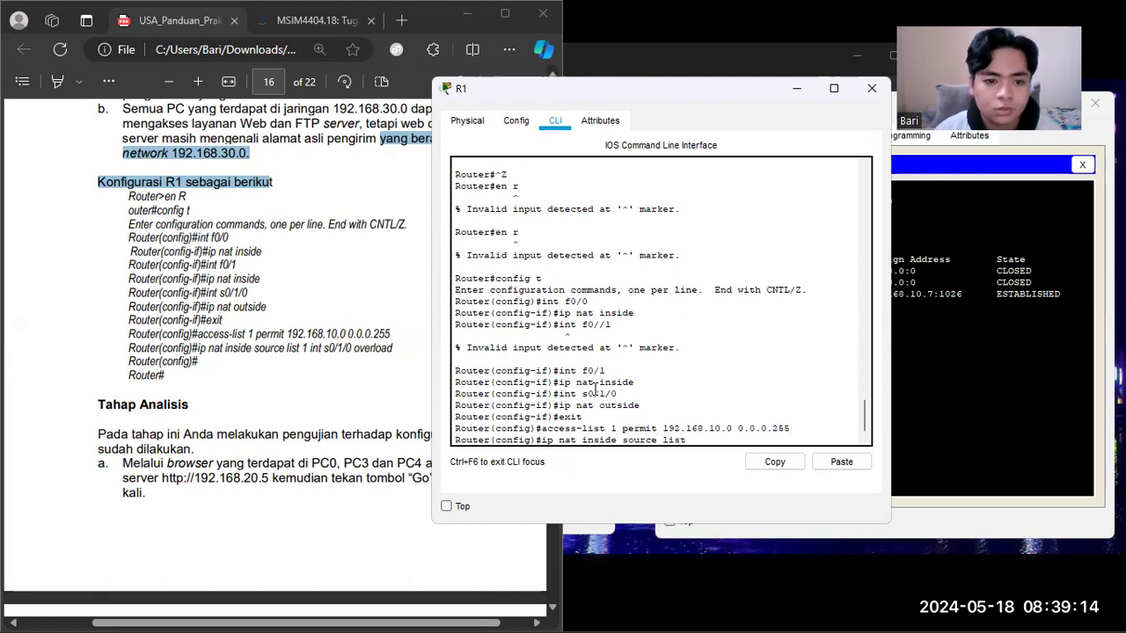
text( 1 int s0)
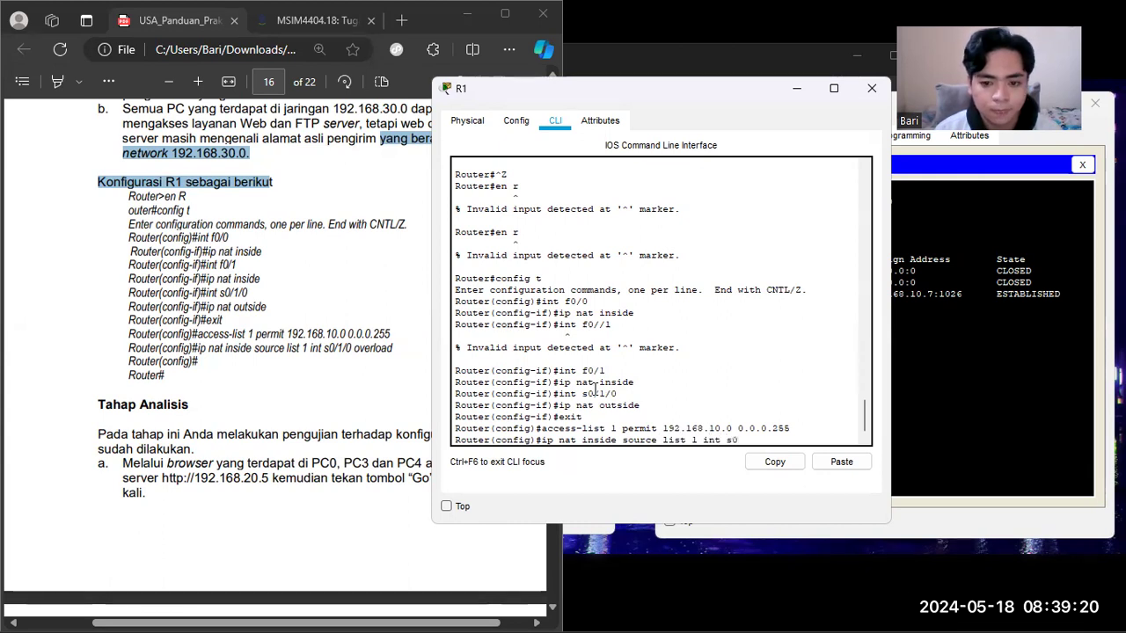
text(/1/0 )
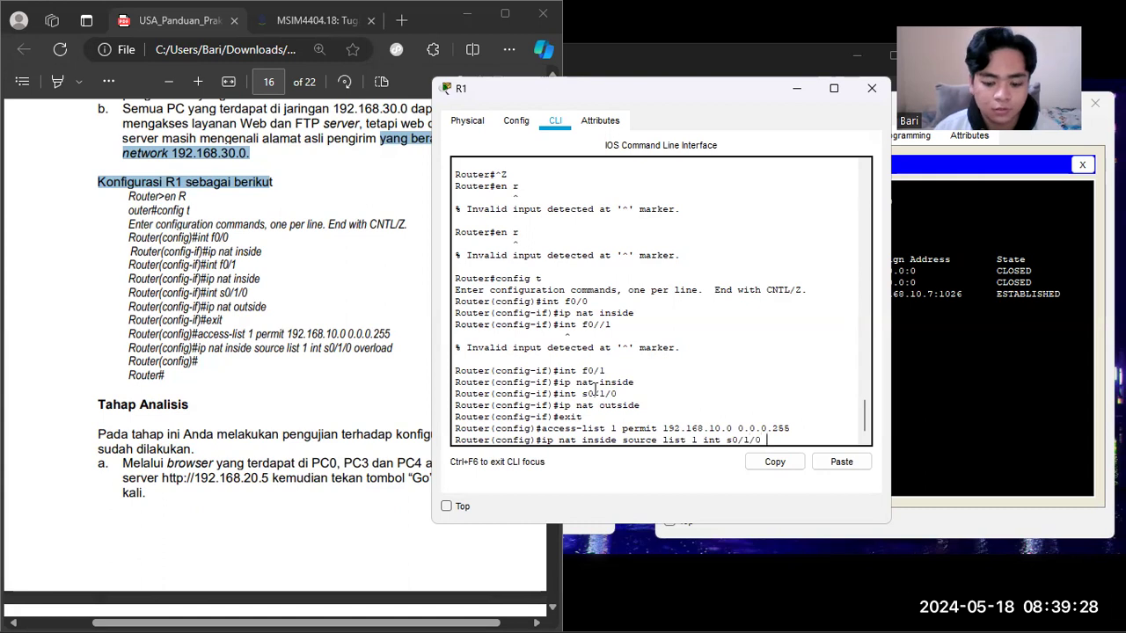
text(overload)
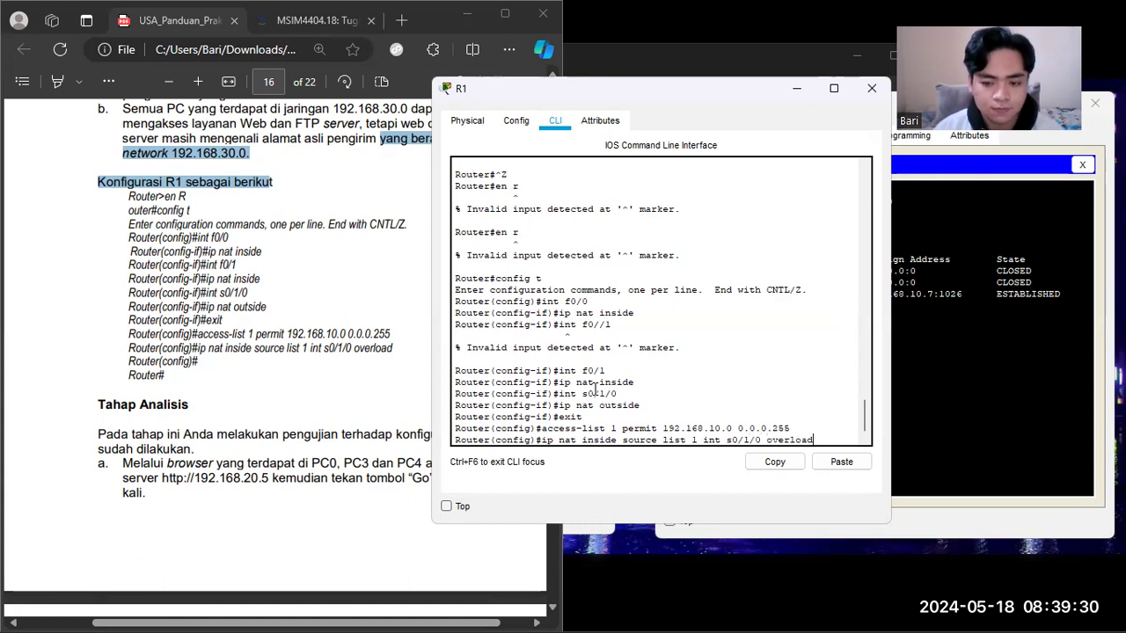
key(Return)
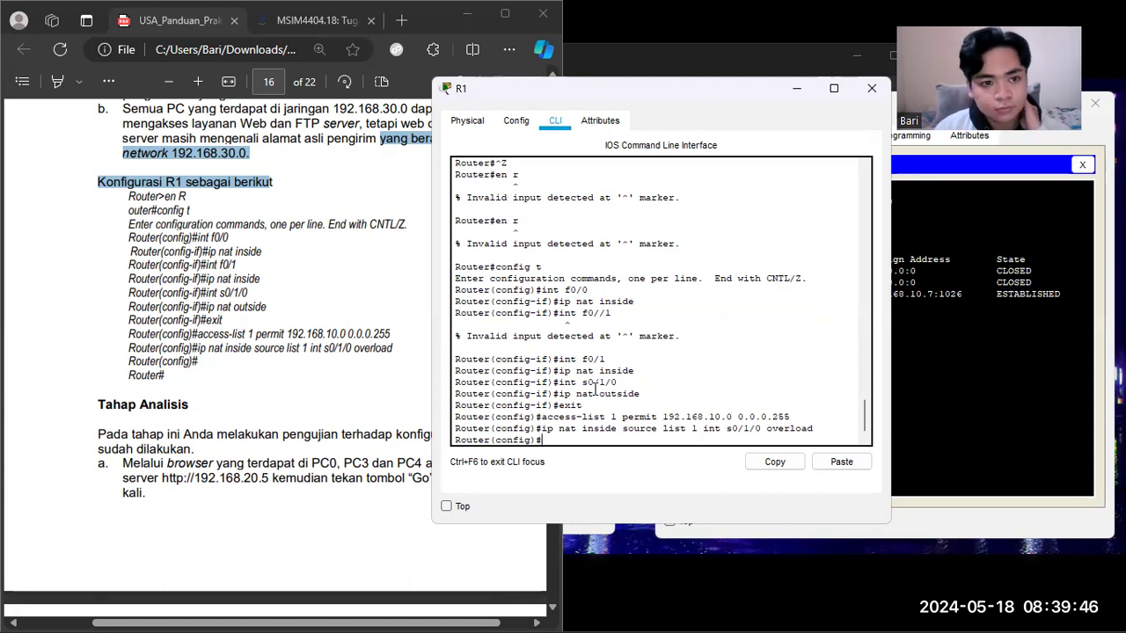
Step: Return R1 from global configuration to privileged mode and close the R1 window
key(Return)
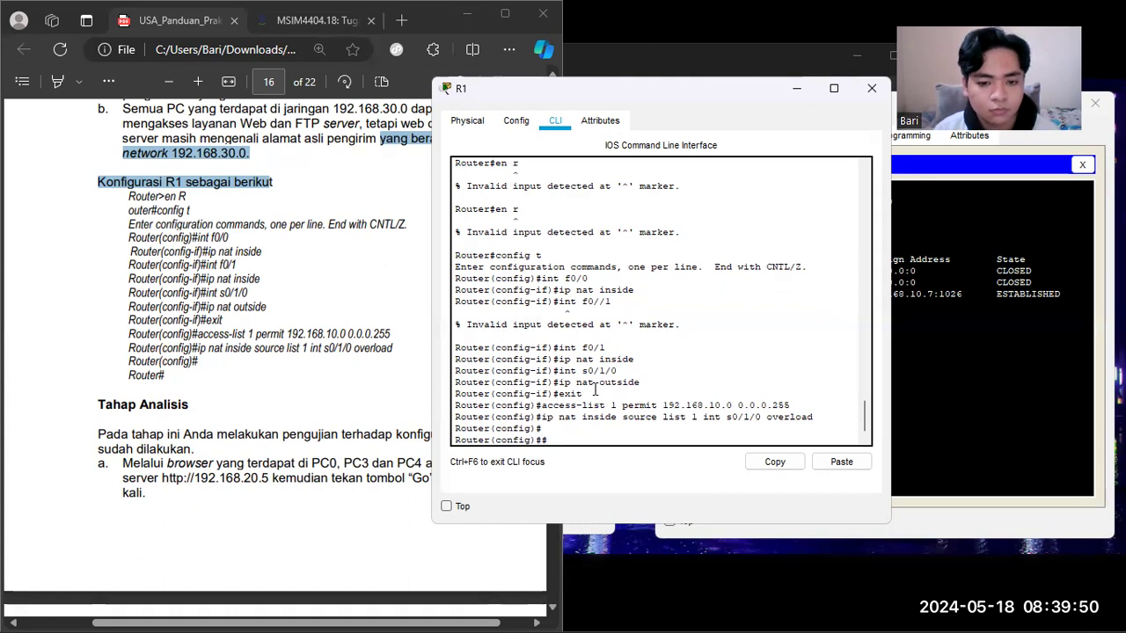
key(Return)
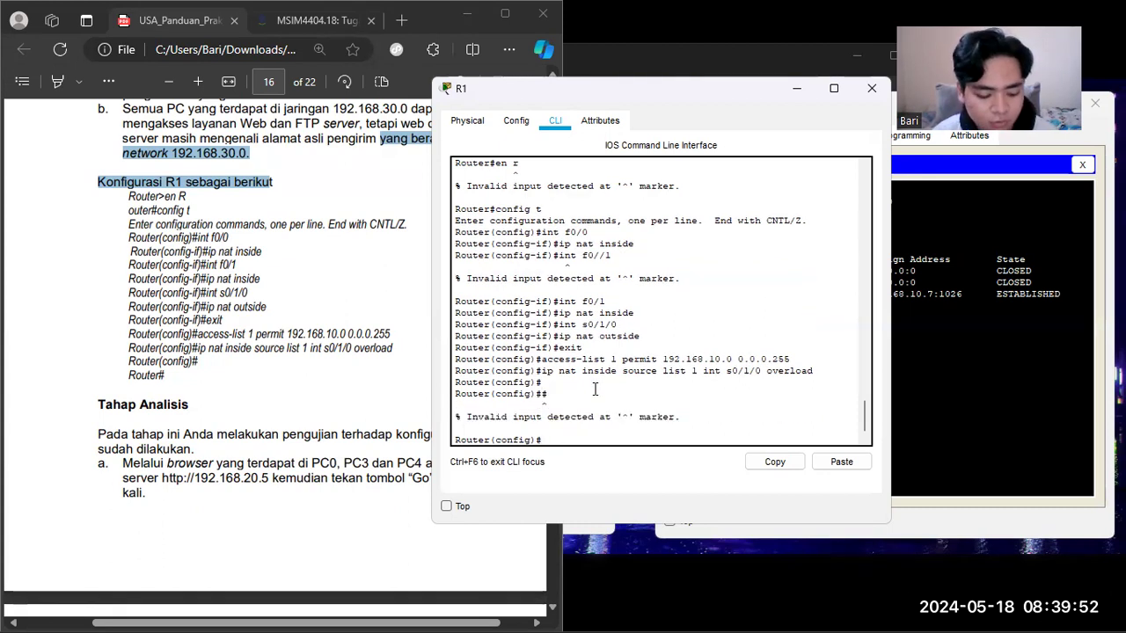
key(ctrl+z)
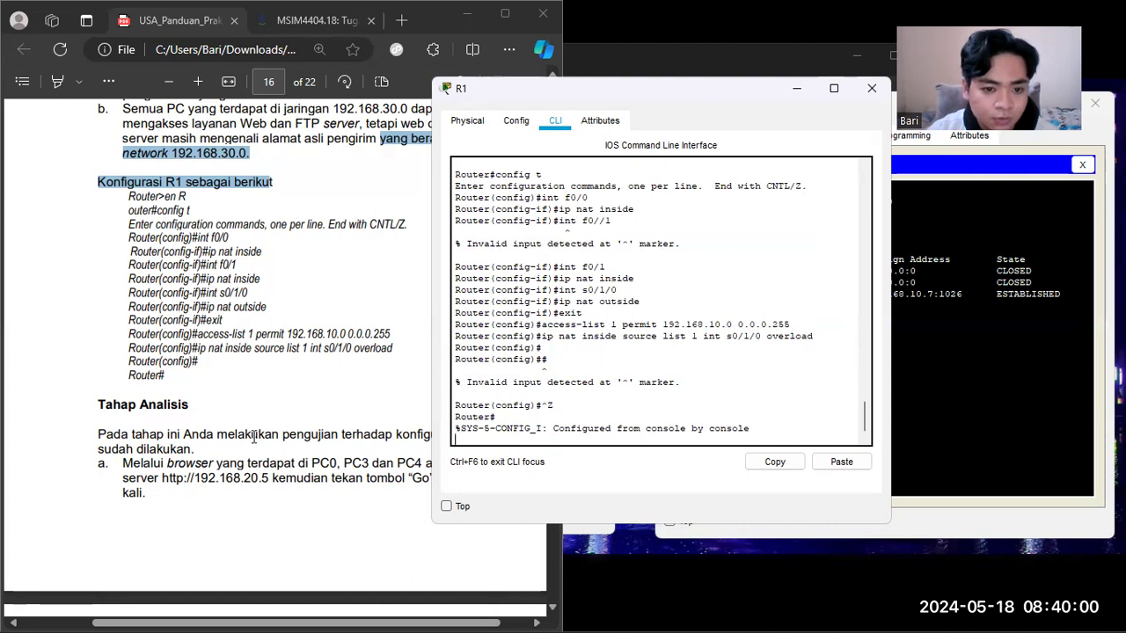
click(870, 91)
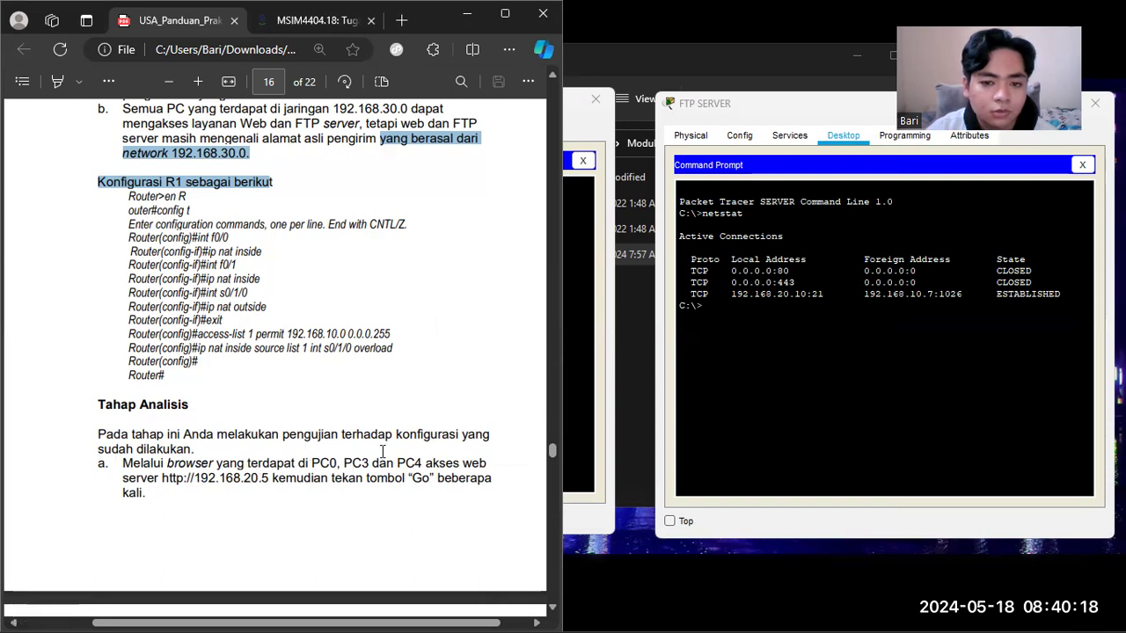
Step: Close the FTP SERVER window and bring the NAT.pkt topology window to the front
click(791, 107)
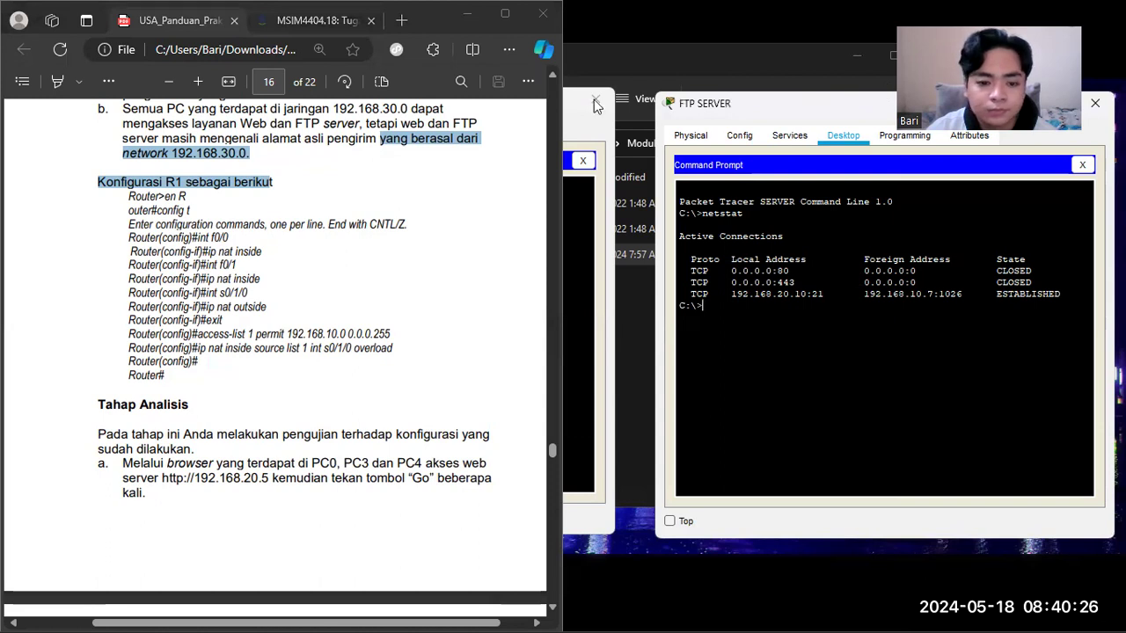
click(1095, 103)
mouse_move(728, 612)
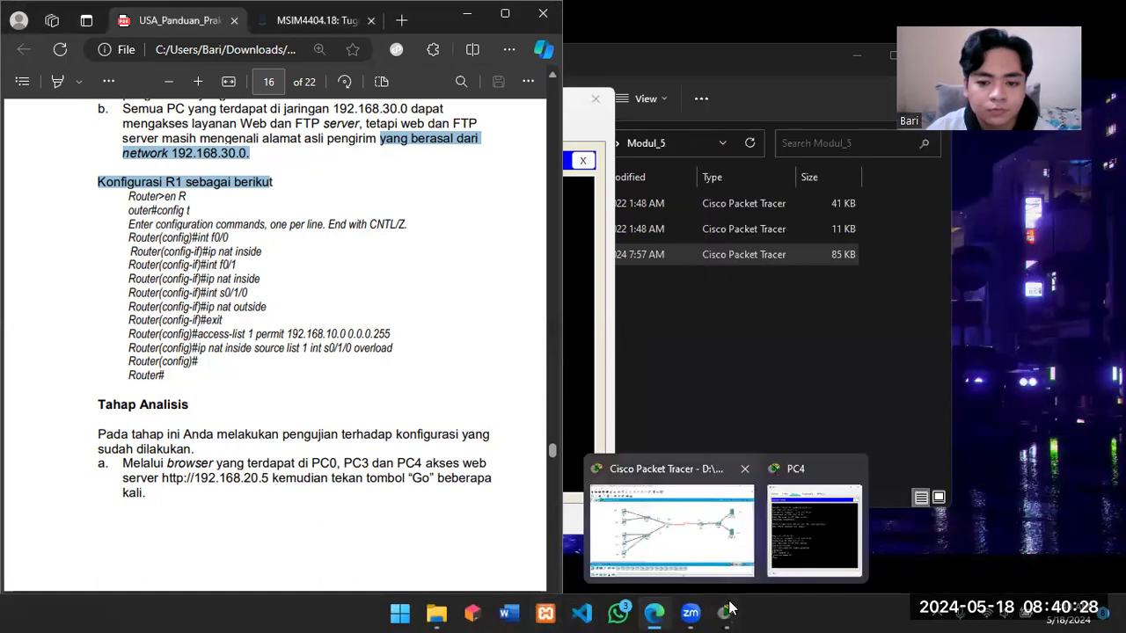
click(710, 548)
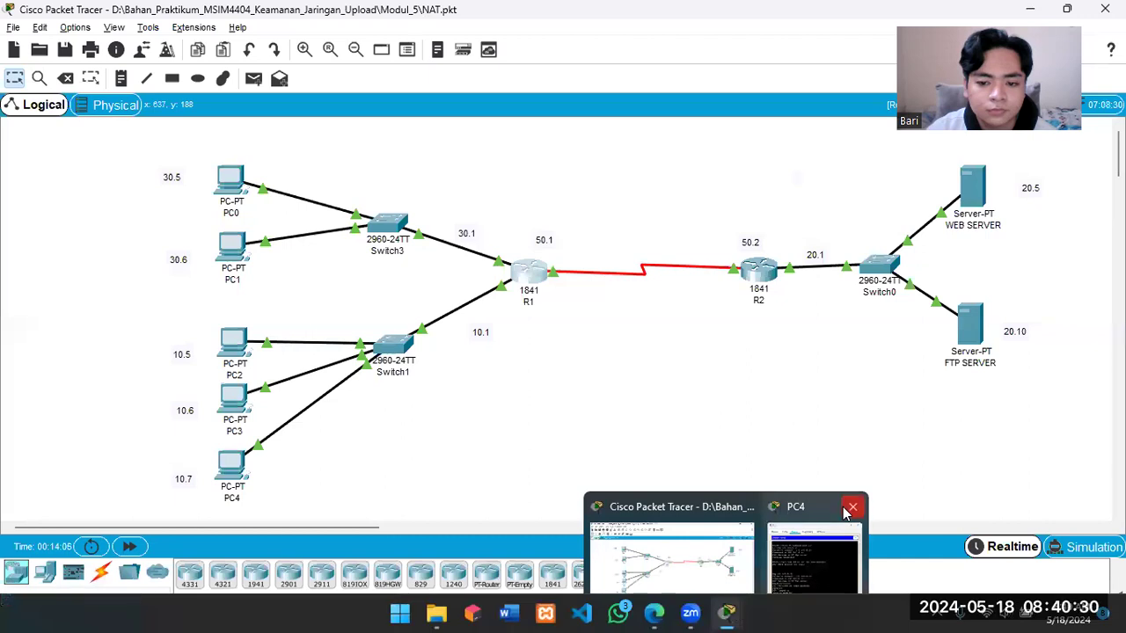
Step: Close the PC4 window, read the Tahap Analisis instructions in the PDF practicum guide in Edge, and return to Packet Tracer
click(849, 510)
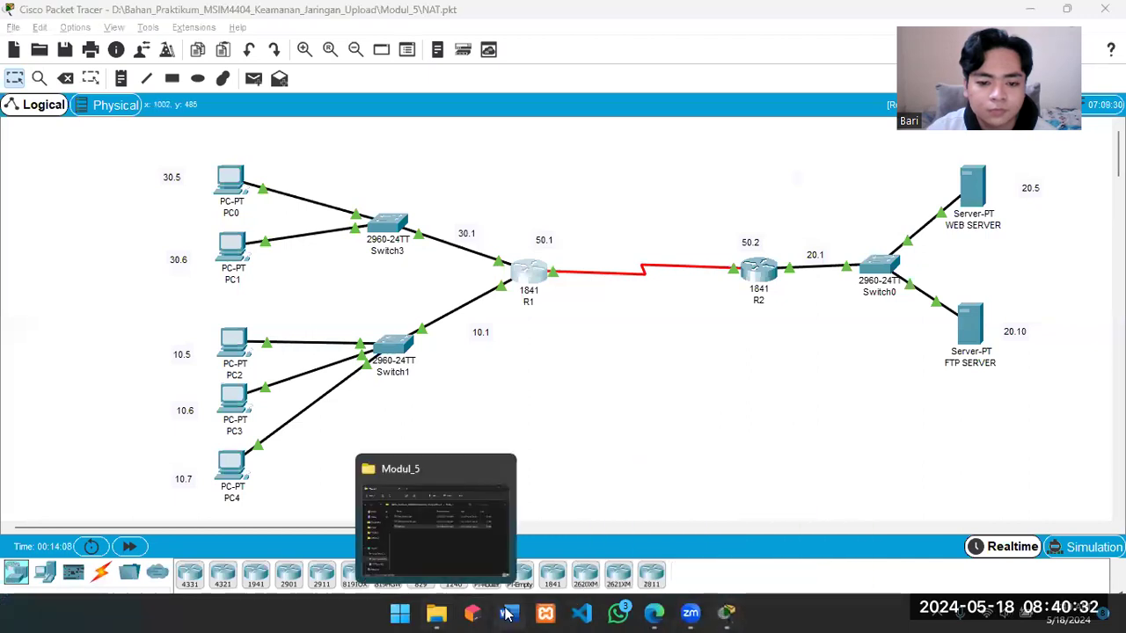
click(655, 613)
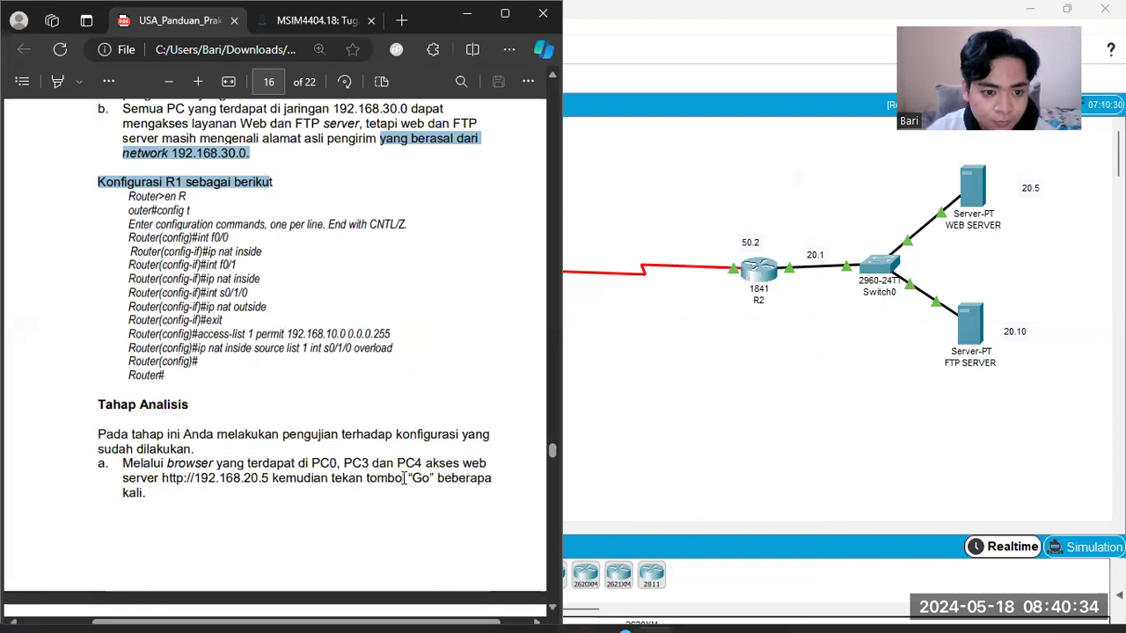
scroll(412, 305, down, 3)
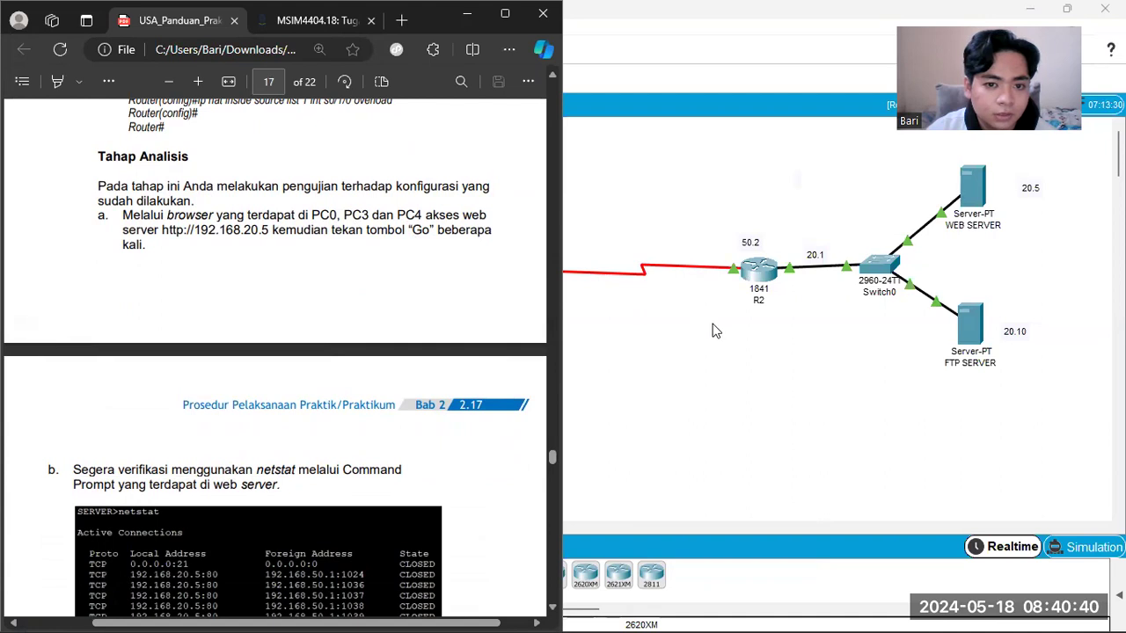
click(691, 349)
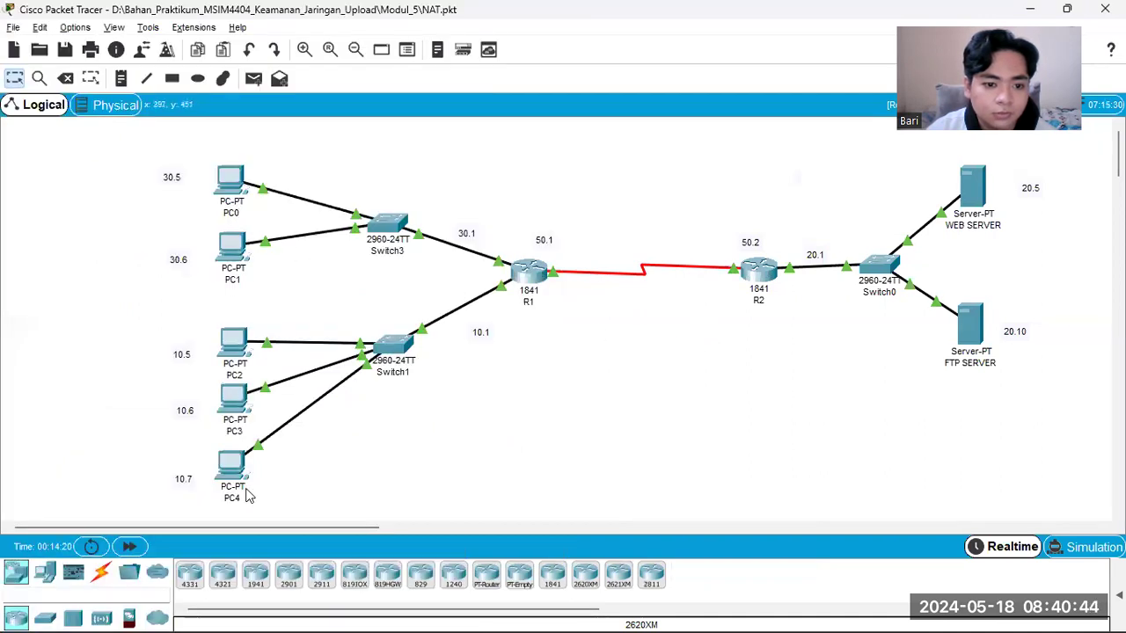
Step: Open the Web Browser on PC0 and the Command Prompt on WEB SERVER
click(235, 200)
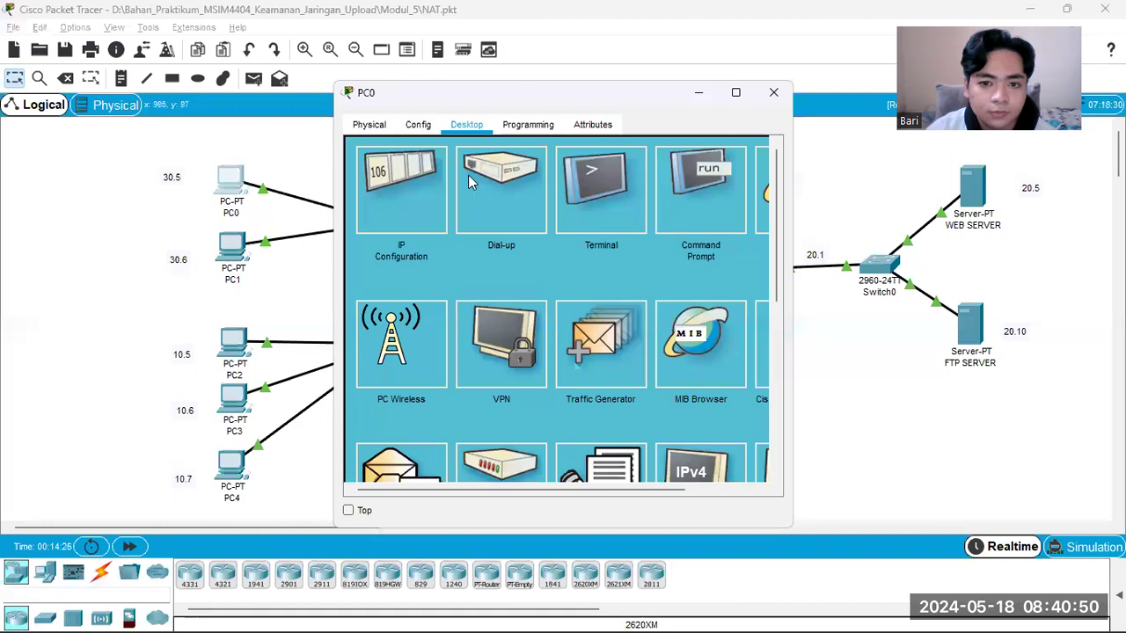
click(753, 204)
drag(647, 96, 639, 92)
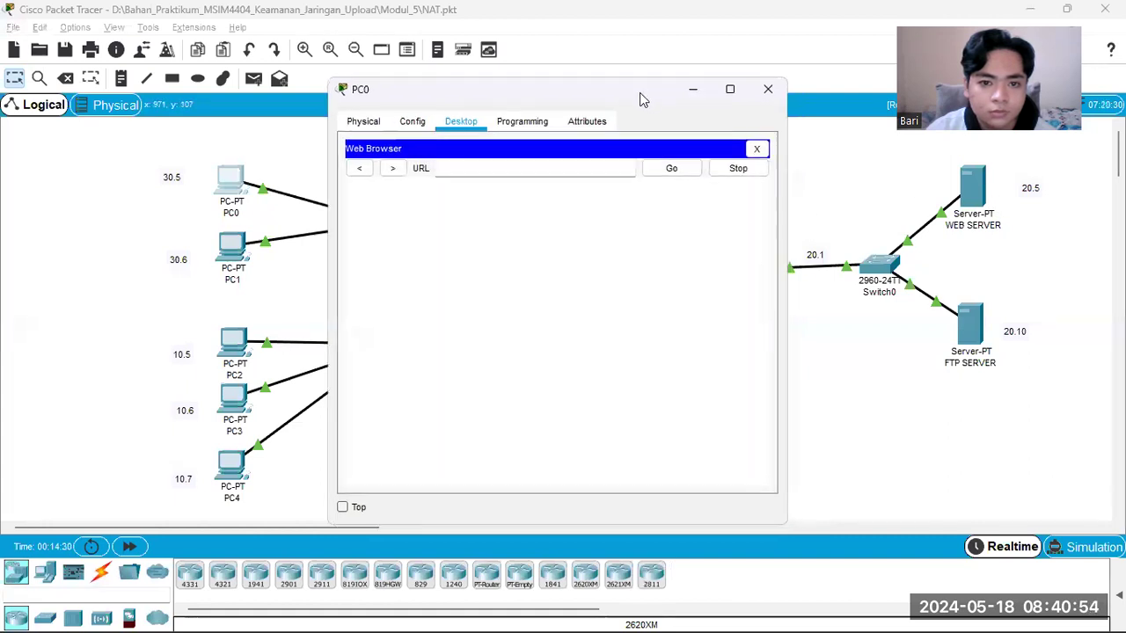
drag(480, 104, 337, 104)
click(972, 186)
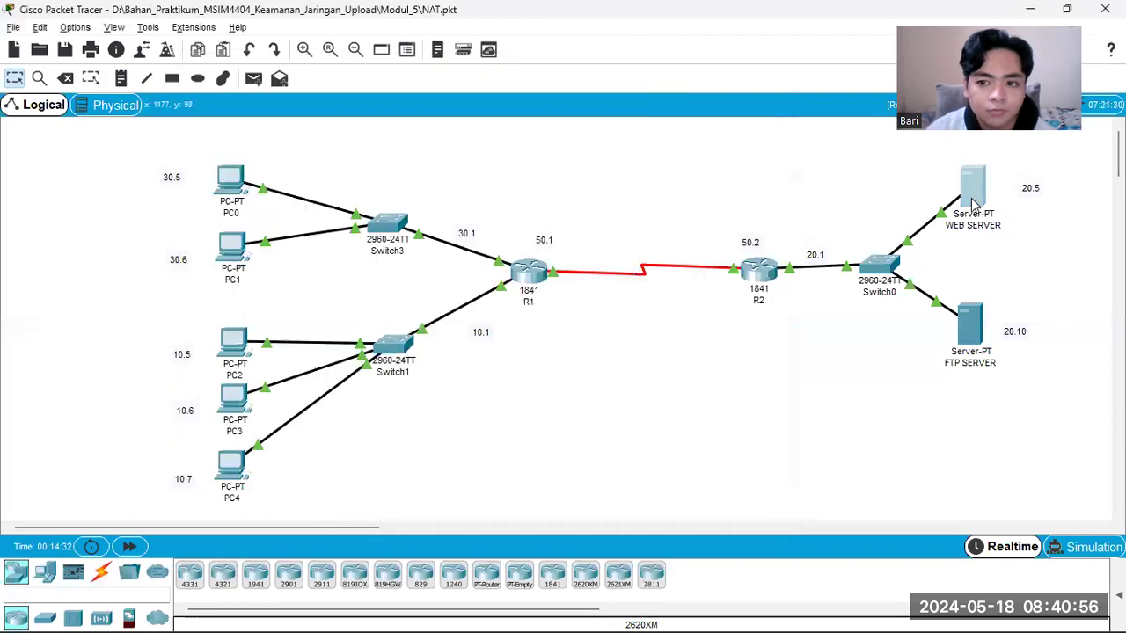
click(626, 196)
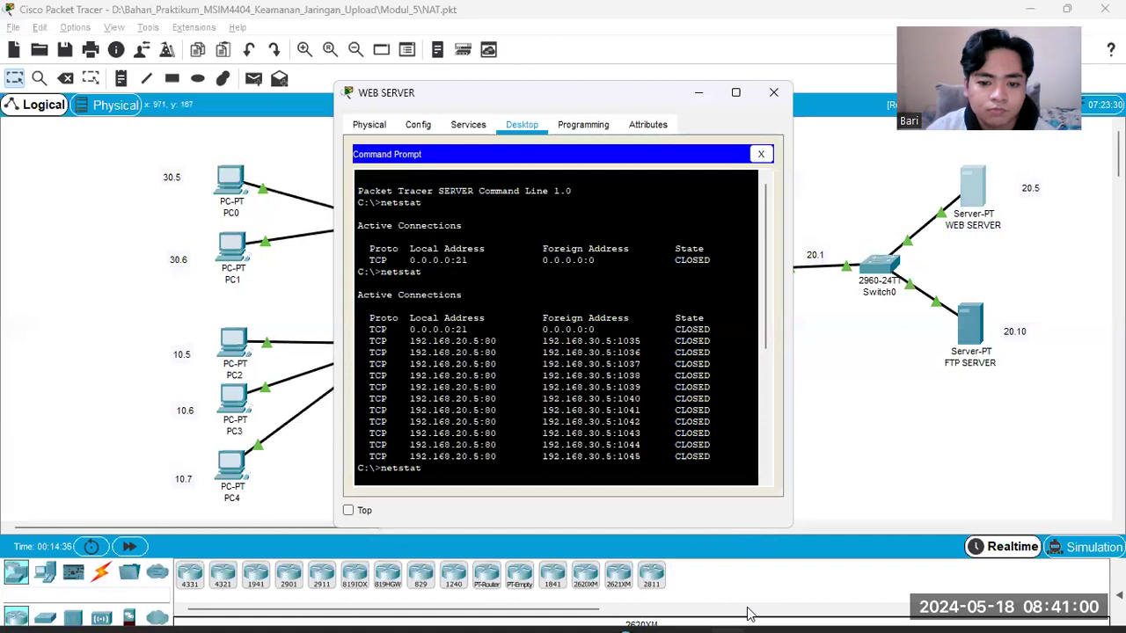
Step: Bring the PC0 window back to the front and begin its browser URL with 192.168
mouse_move(736, 614)
click(762, 524)
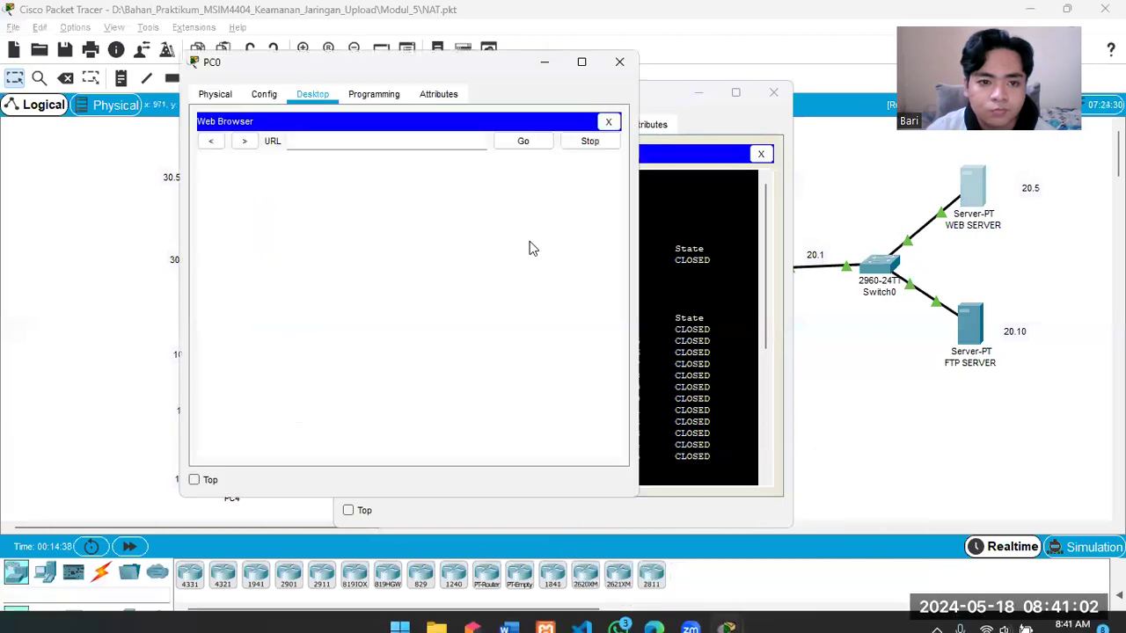
text(192.168)
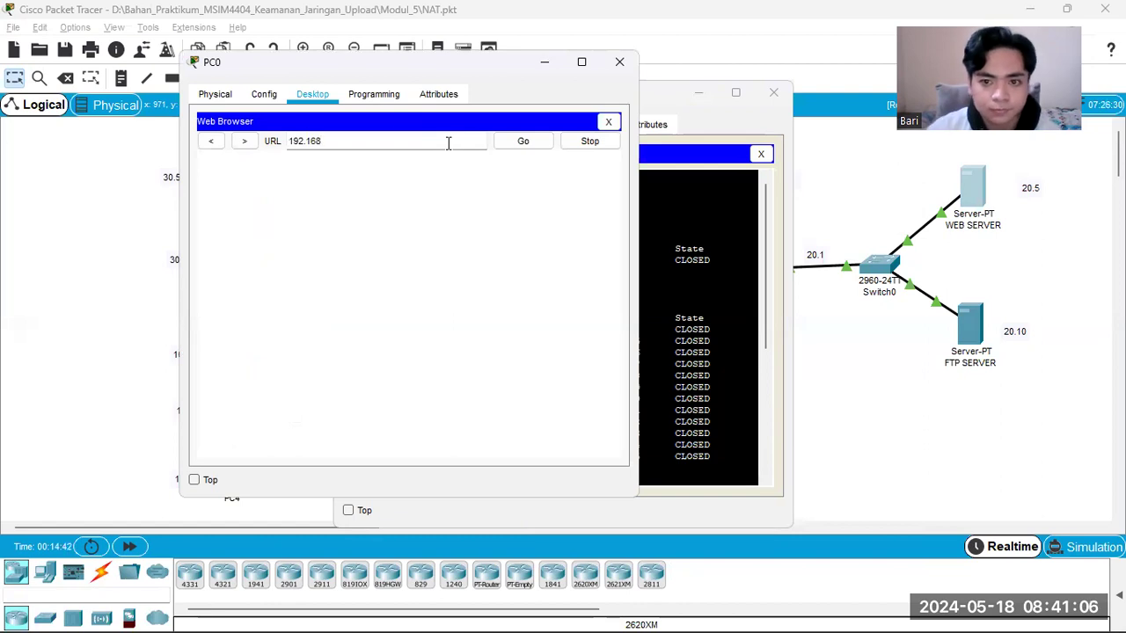
Step: Run netstat twice in WEB SERVER's Command Prompt to check its active connections before PC0 accesses the site
click(671, 104)
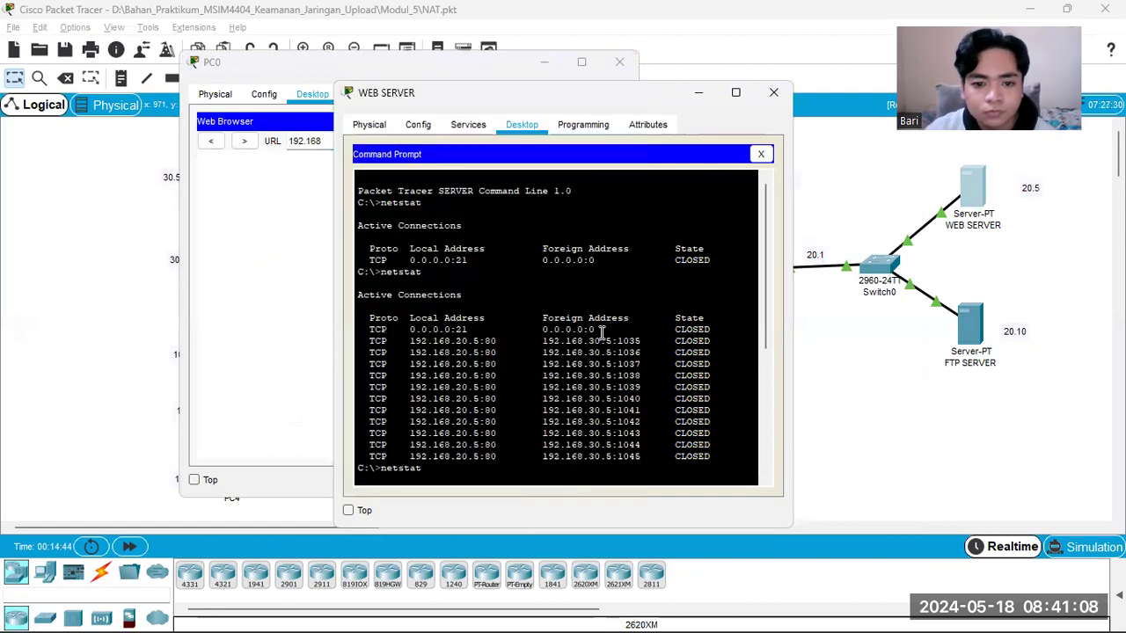
key(Return)
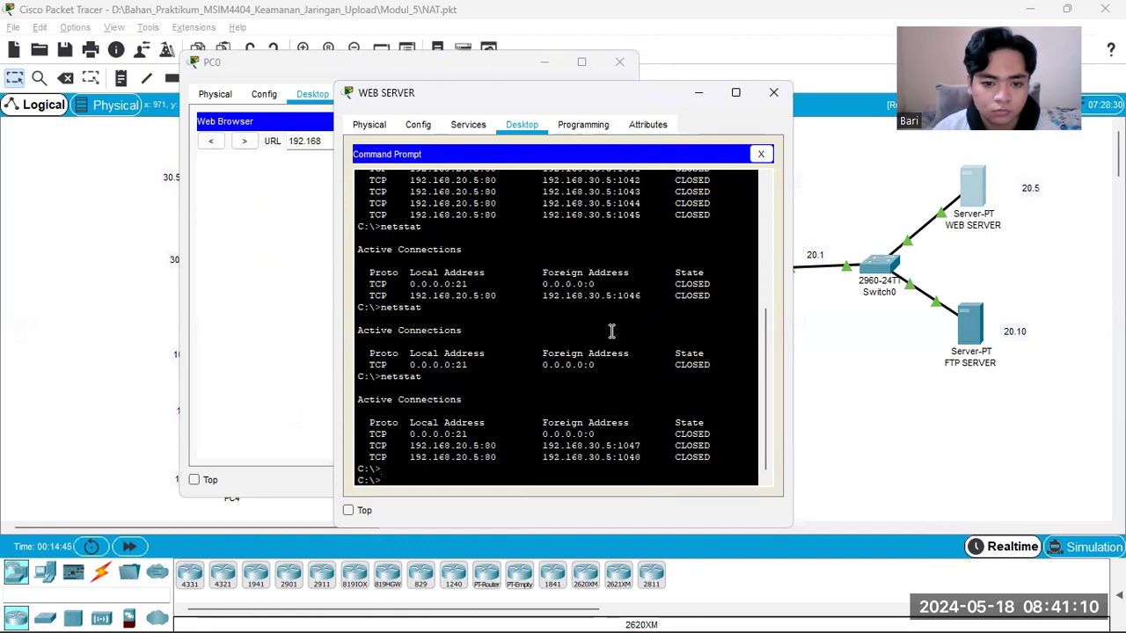
key(Up)
key(Return)
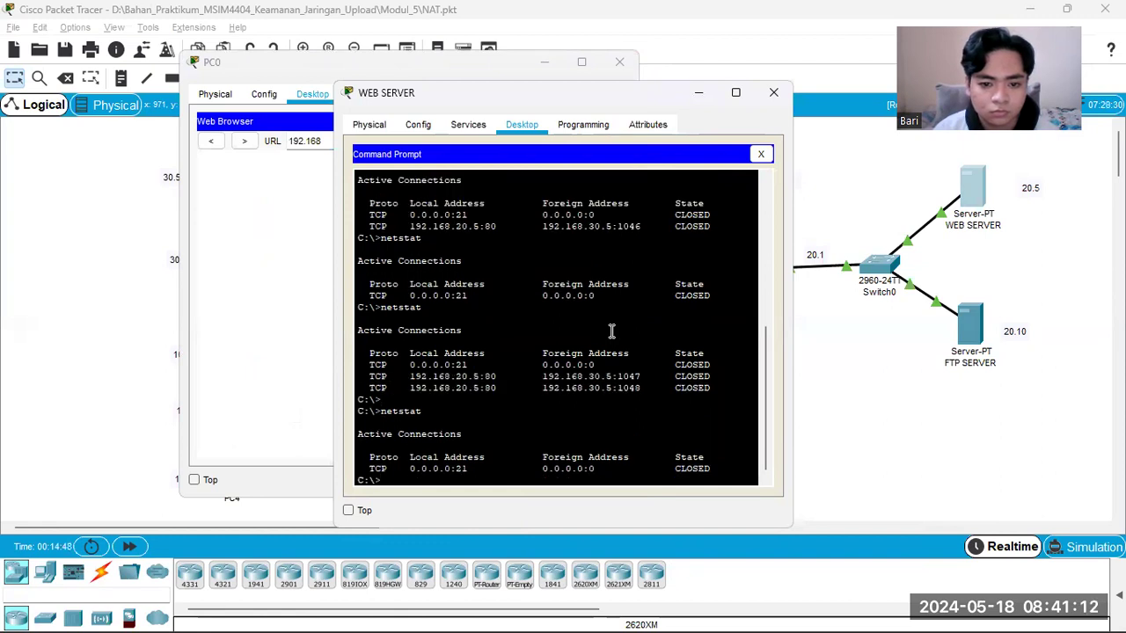
key(Up)
key(Return)
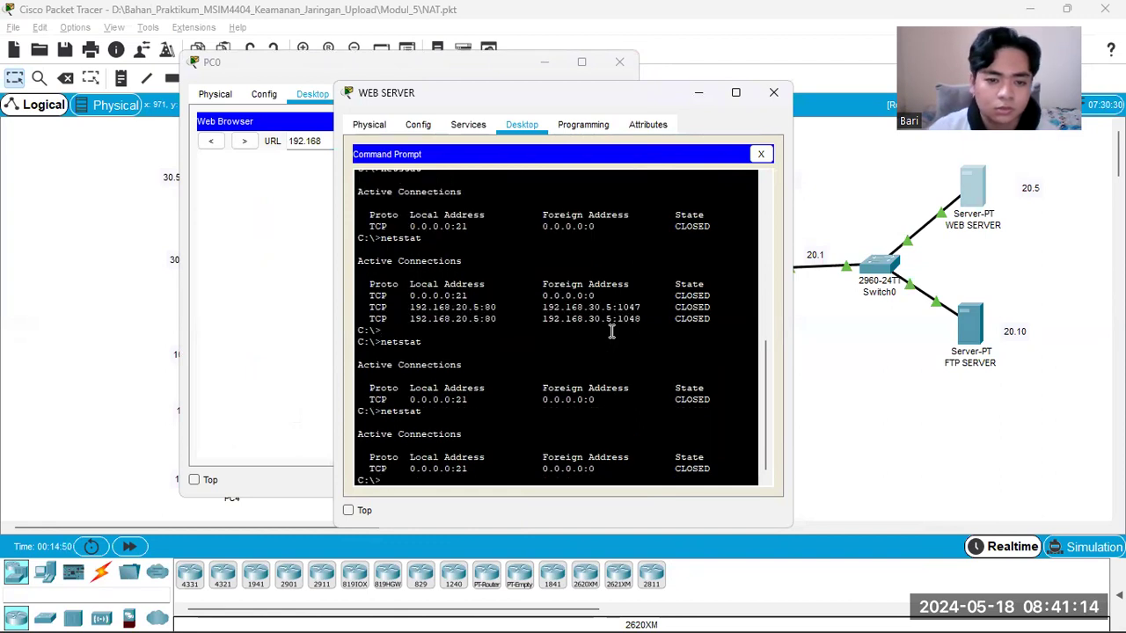
Step: Complete the URL in PC0's browser as 192.168.20.5 and load the web server page
click(282, 72)
click(344, 141)
text(.20)
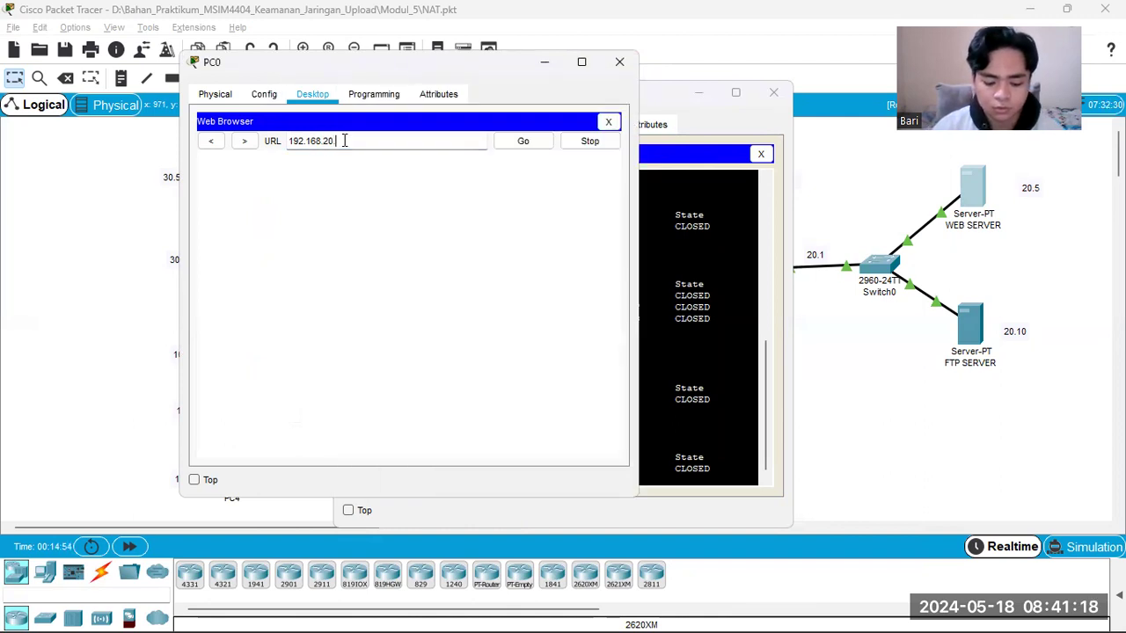
text(.5)
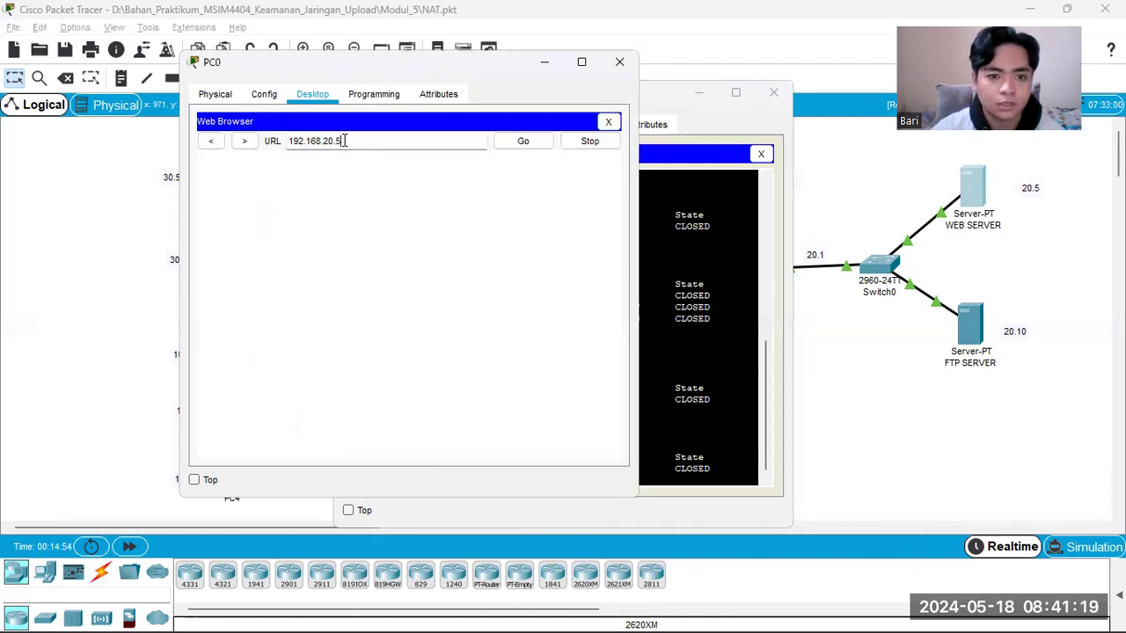
click(539, 147)
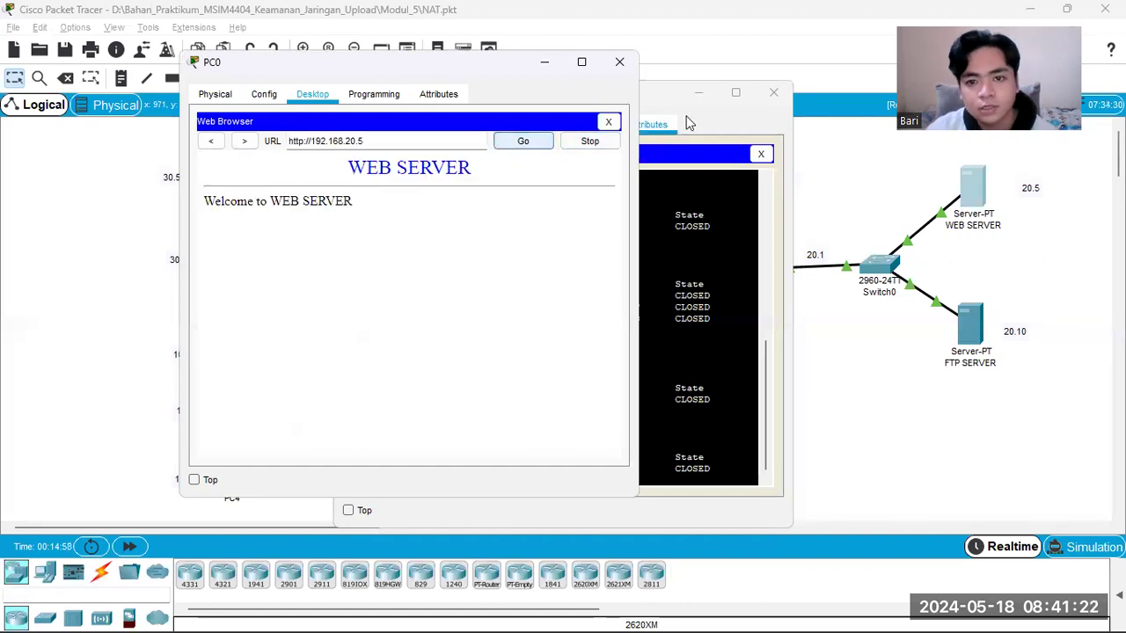
Step: Run netstat on WEB SERVER to check the connections made by PC0's web access
click(673, 104)
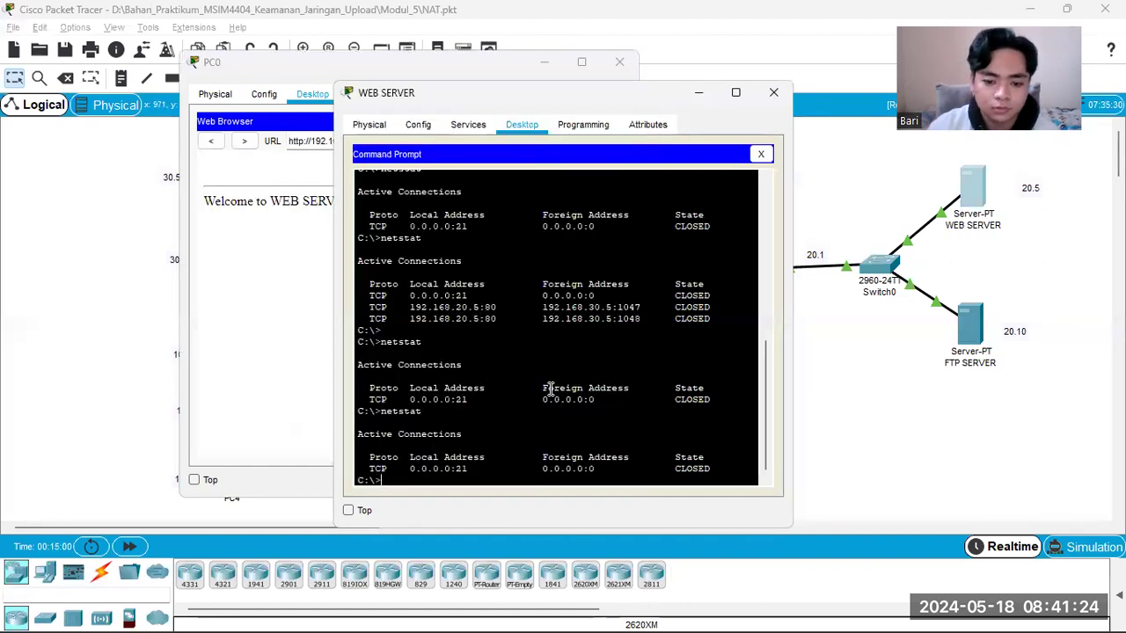
key(Up)
key(Return)
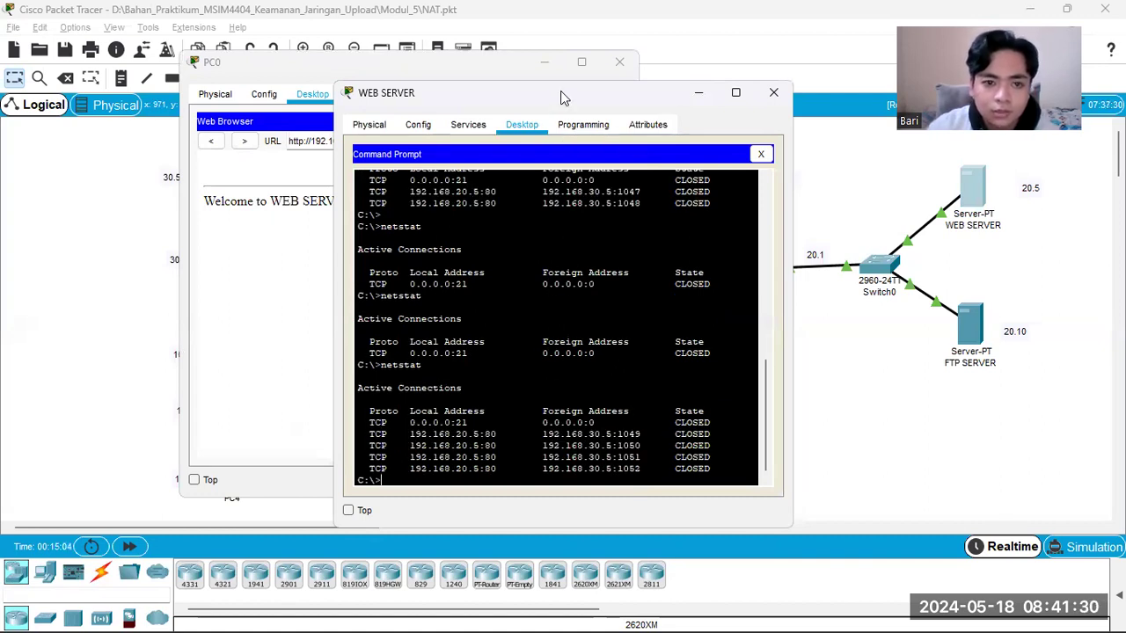
Step: Place the WEB SERVER and PC0 windows side by side and highlight the foreign address of PC0's first connection in the netstat output
drag(560, 90, 873, 48)
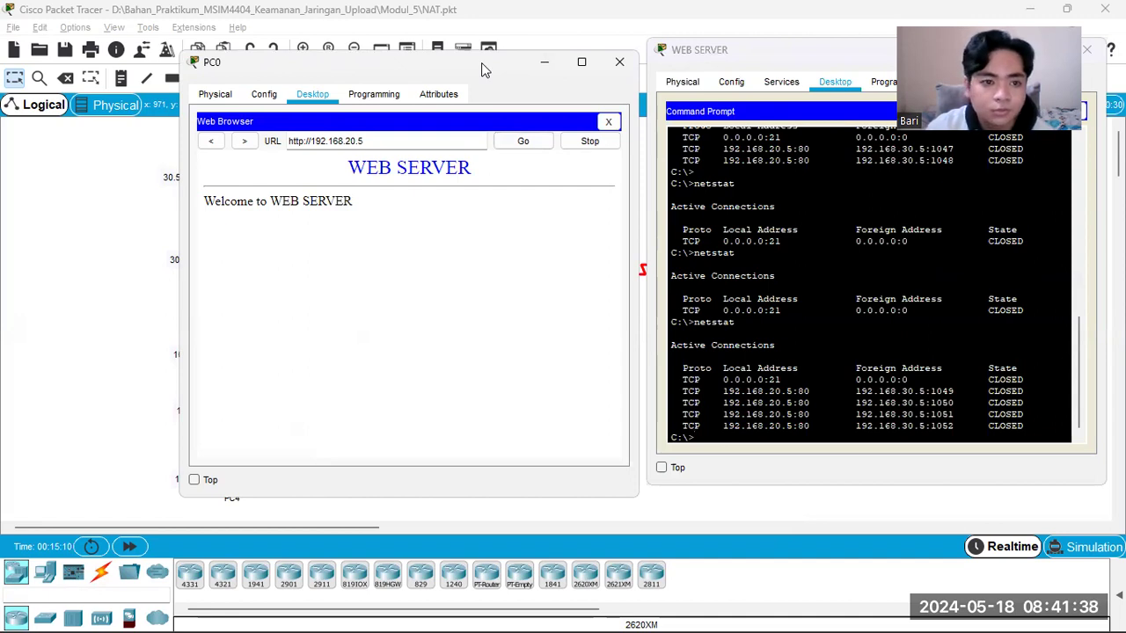
drag(481, 64, 517, 46)
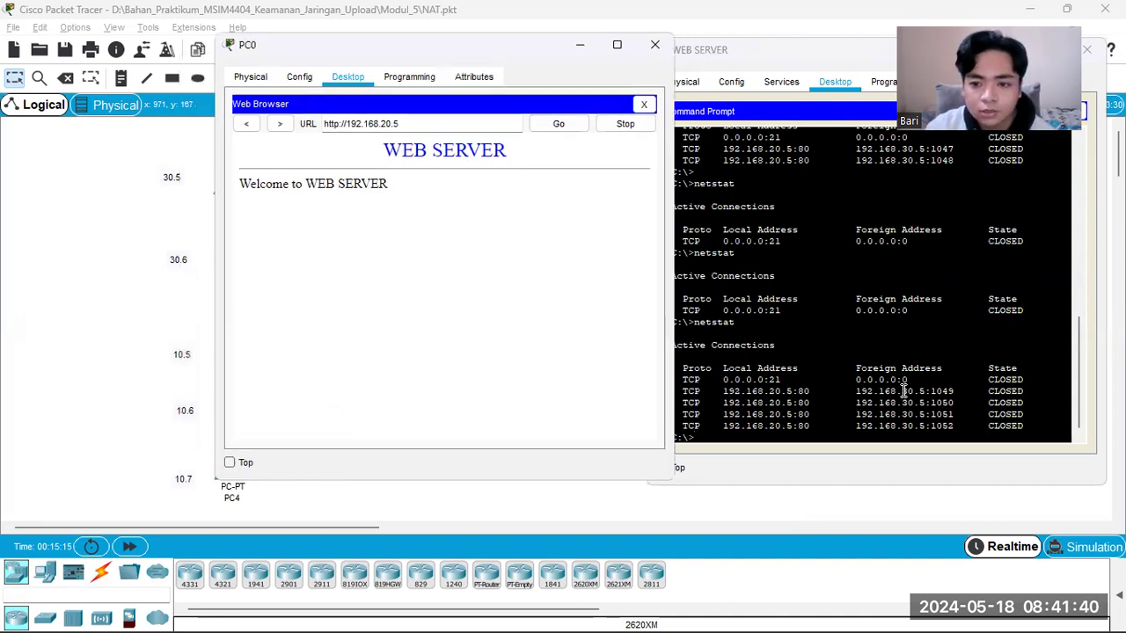
drag(857, 390, 958, 390)
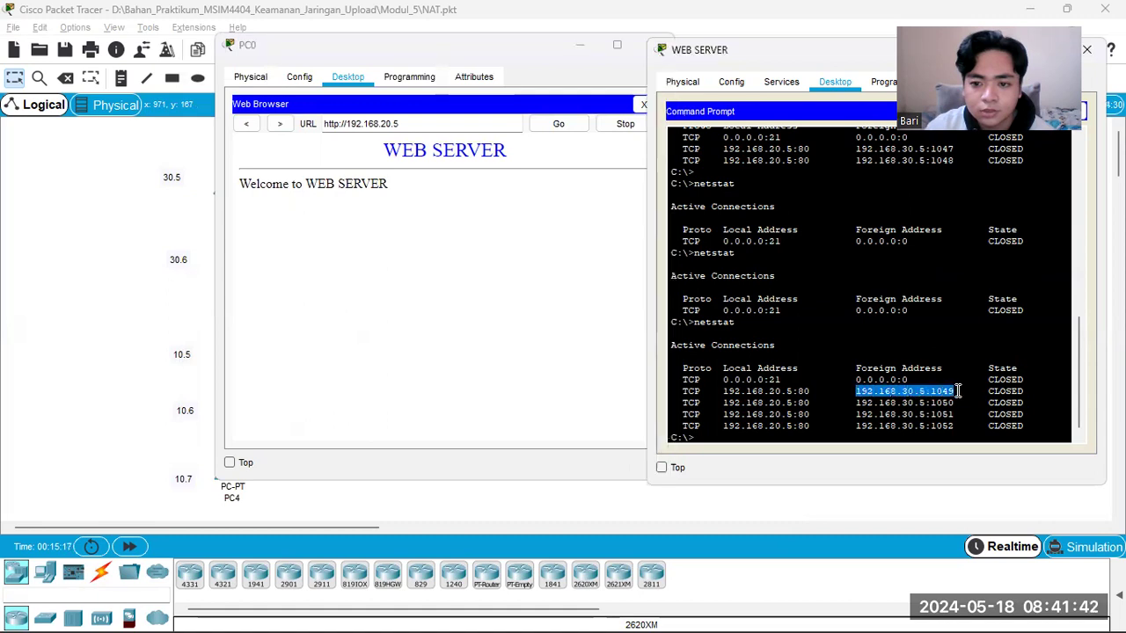
click(447, 214)
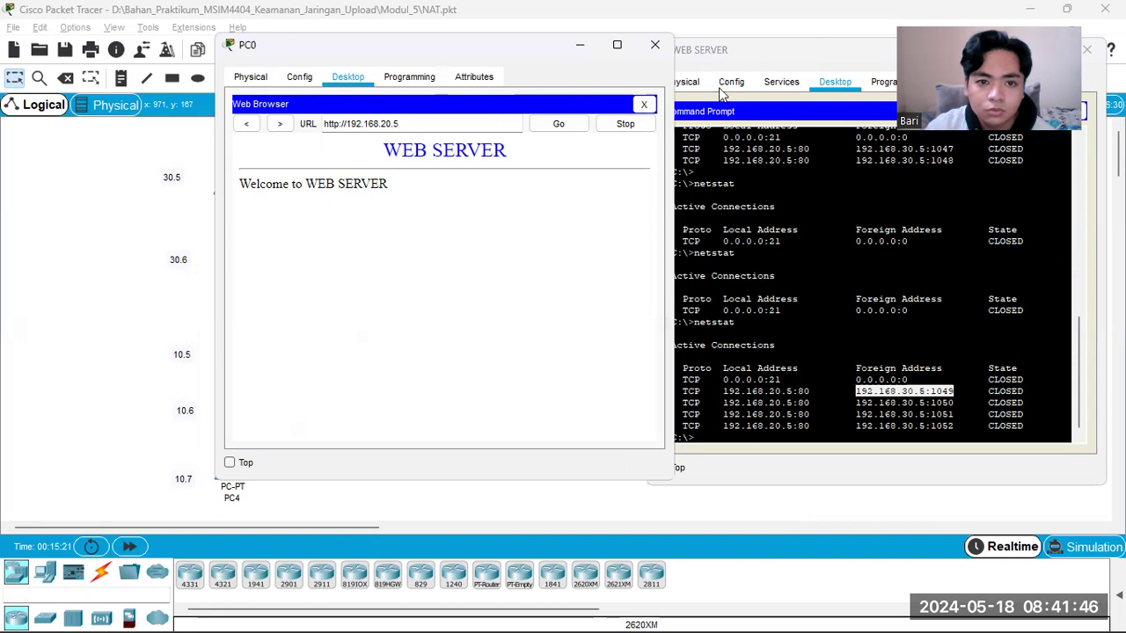
Step: Close the PC0 window, open the Web Browser on PC4 and enter the URL 192.168.20.5
click(654, 44)
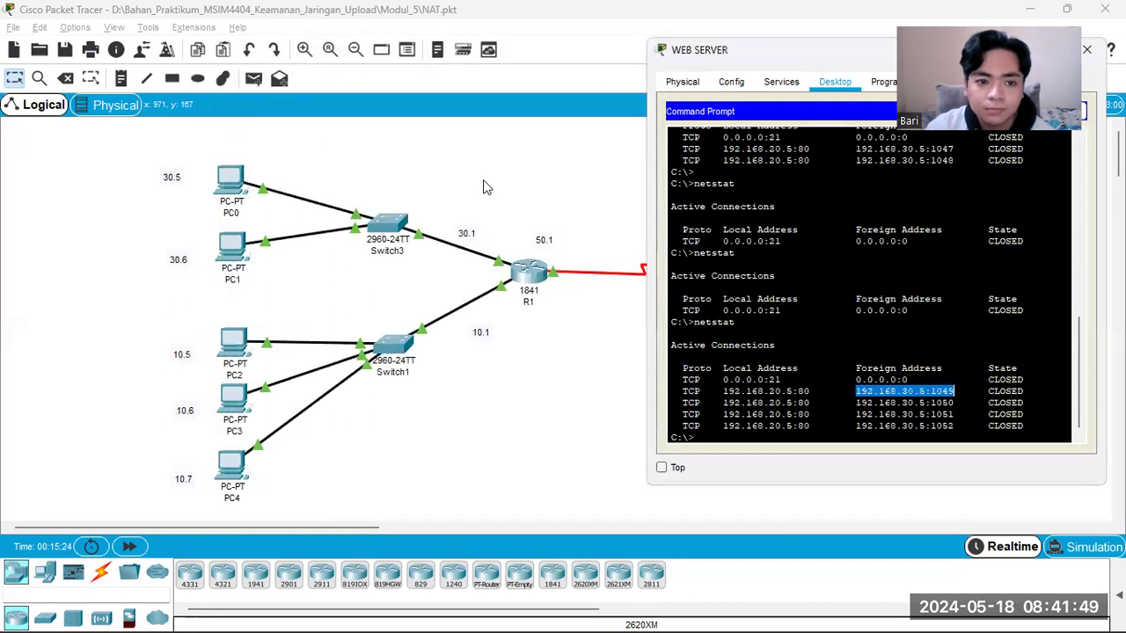
click(233, 466)
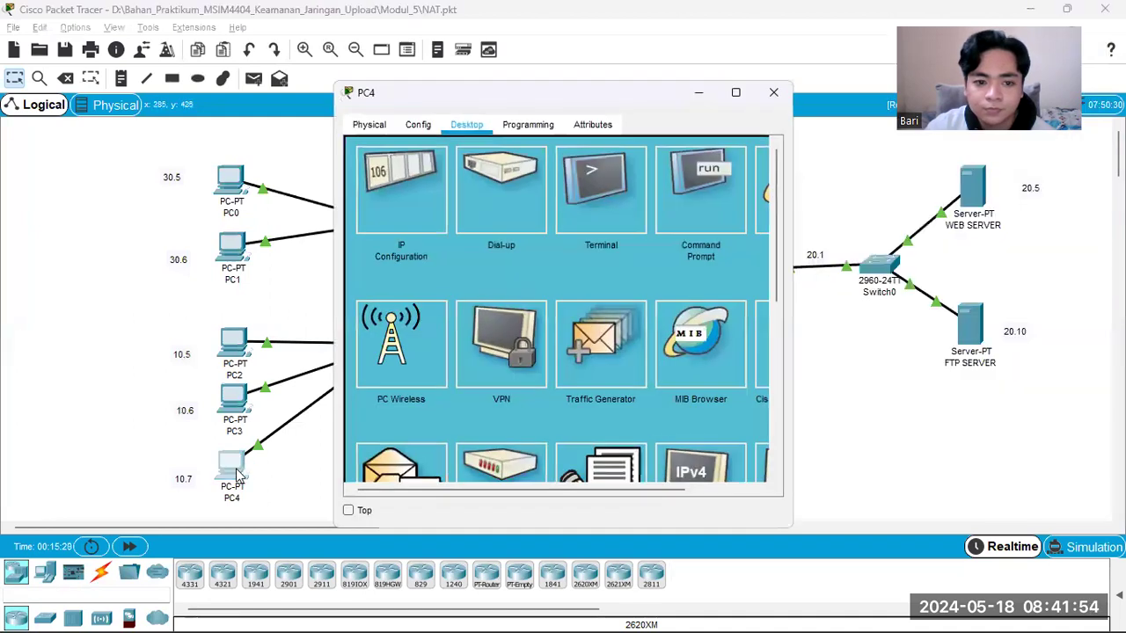
click(762, 217)
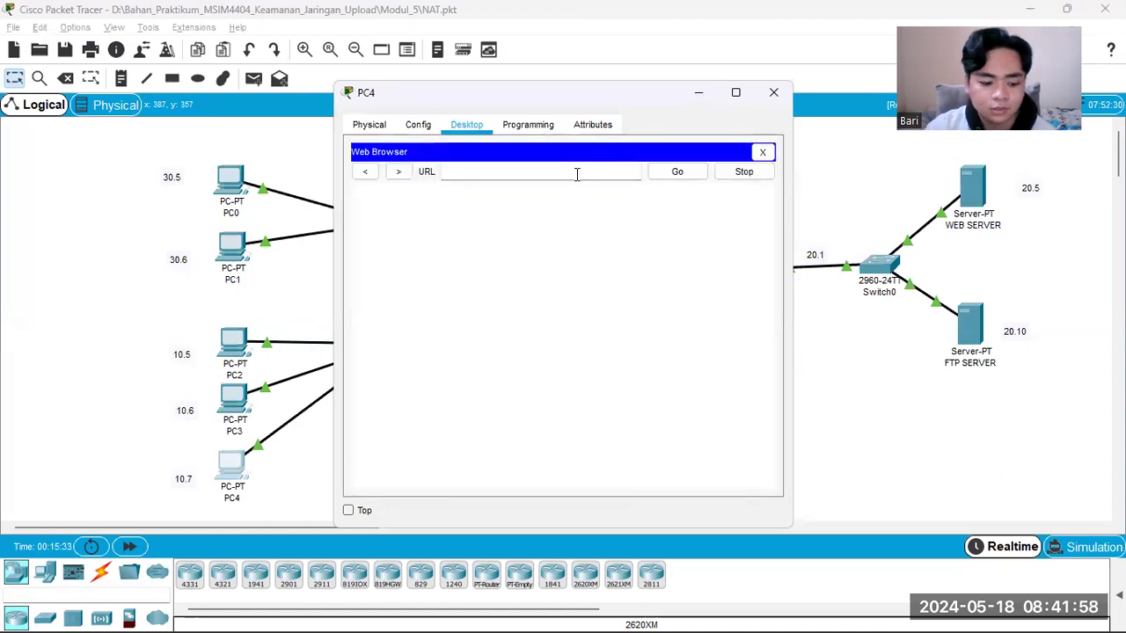
text(192.168.20.5)
click(679, 172)
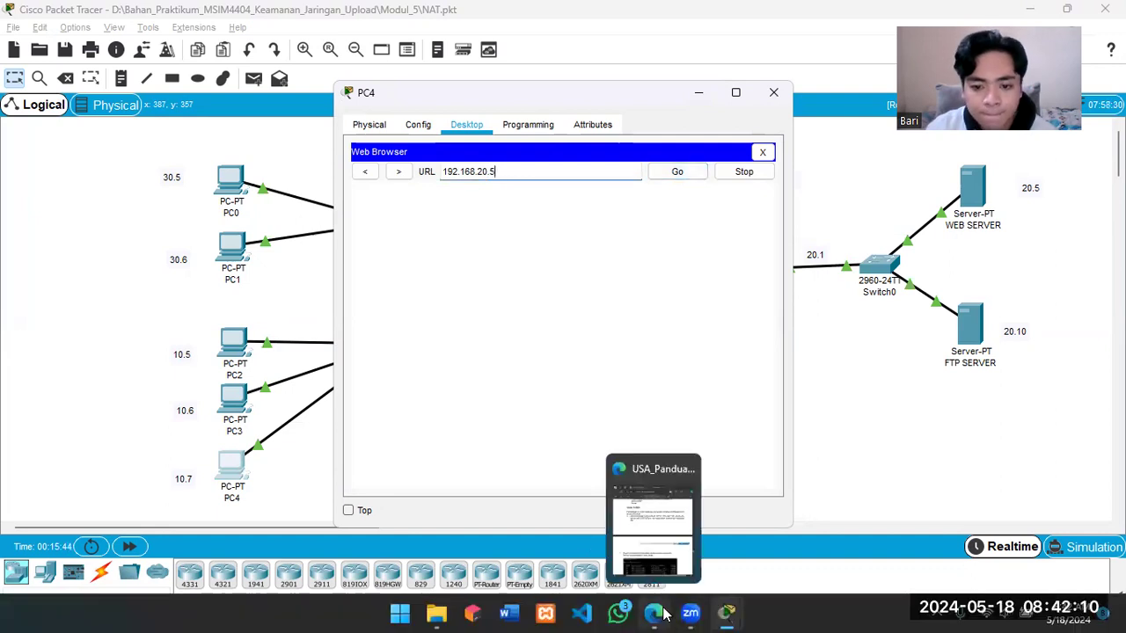
Step: Bring WEB SERVER into view, place the PC4 window beside it and load the web server page in PC4's browser
mouse_move(728, 613)
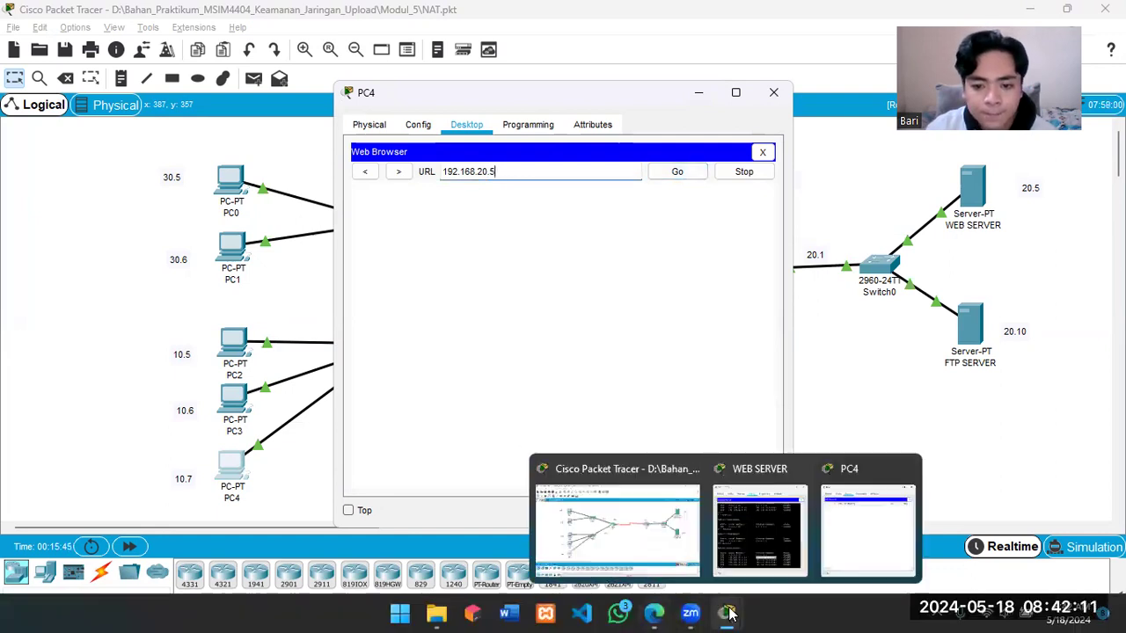
click(767, 545)
click(533, 91)
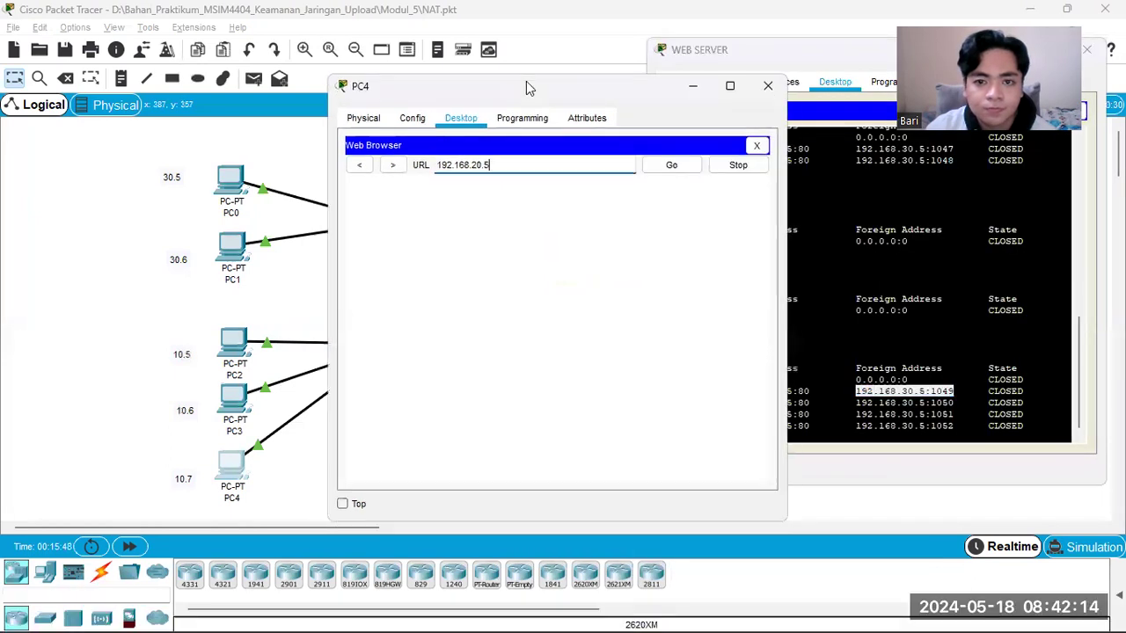
drag(525, 88, 381, 48)
click(539, 131)
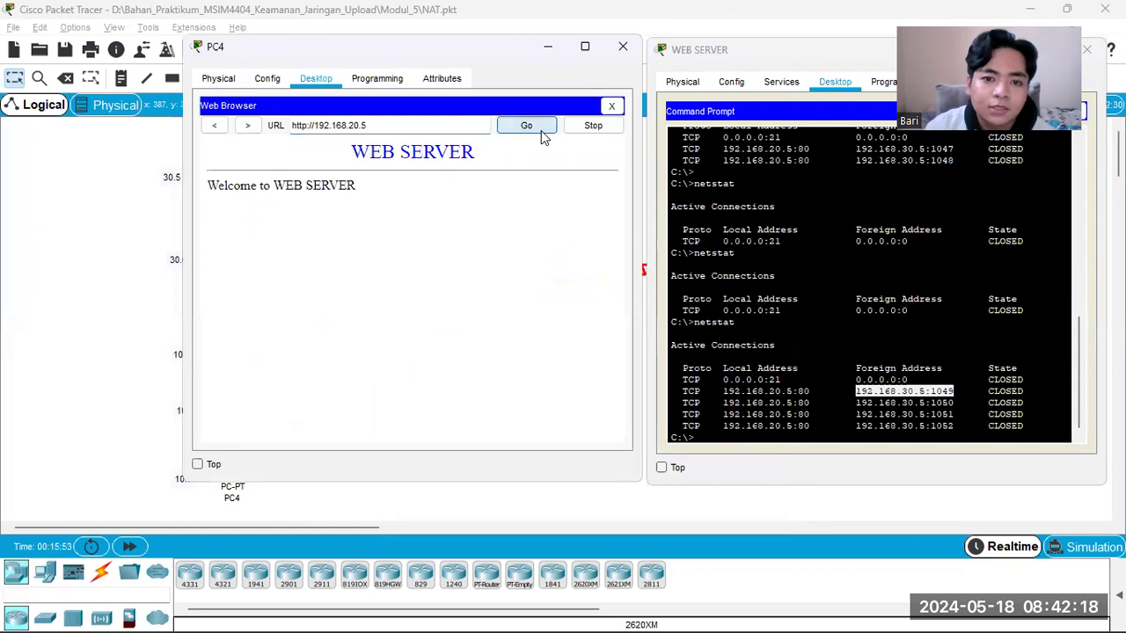
Step: Run netstat on WEB SERVER to check PC4's translated connections, and move the PC4 window aside to uncover the network topology
click(794, 59)
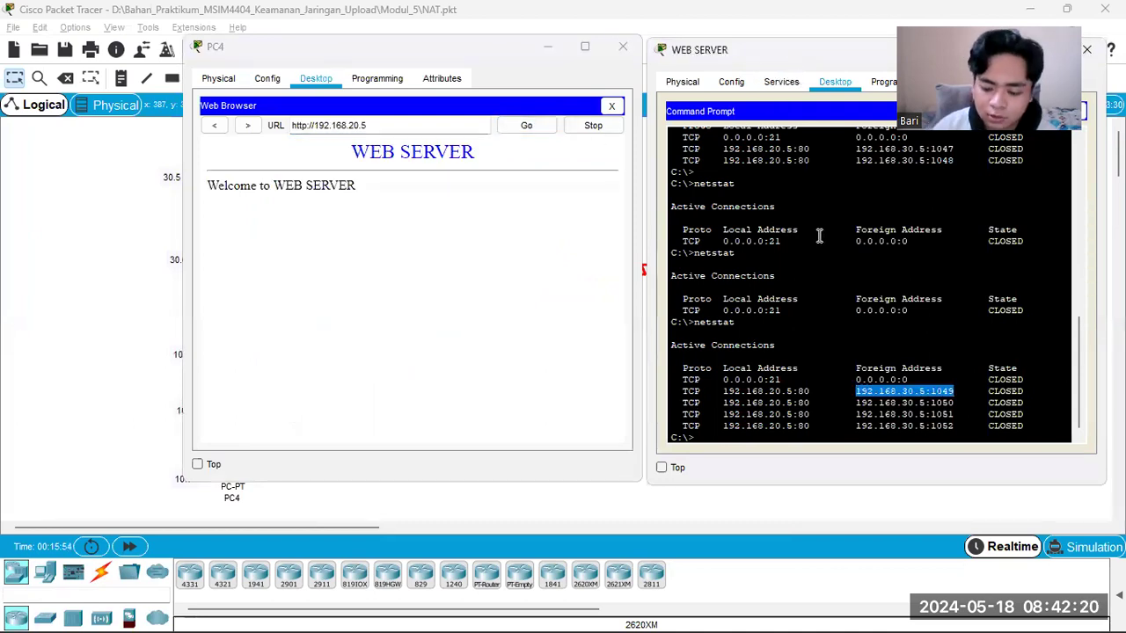
key(Up)
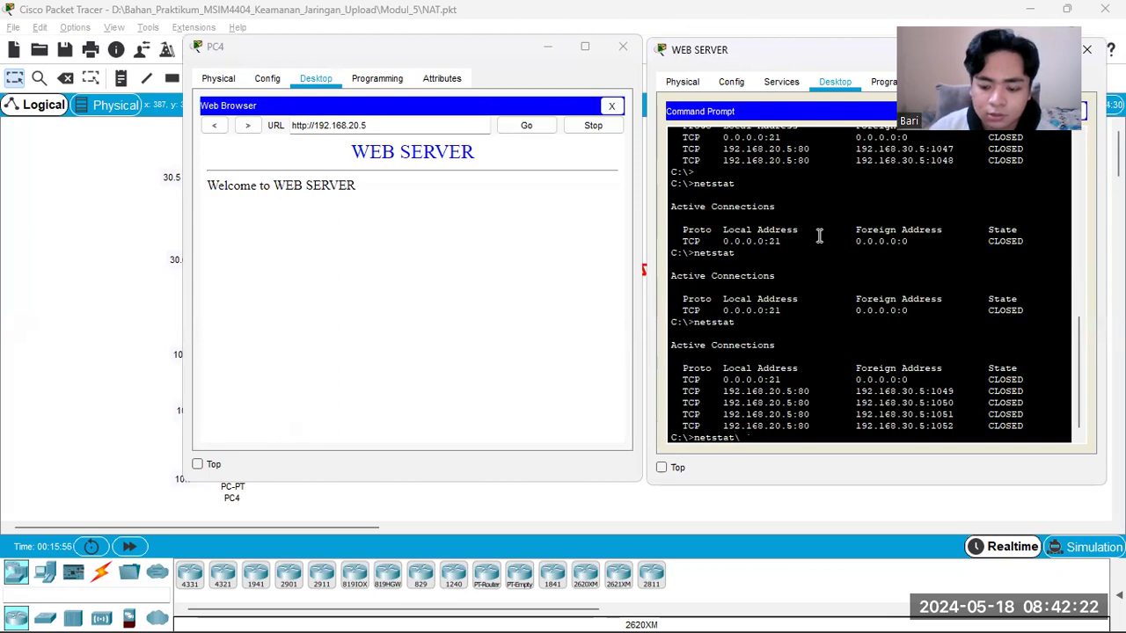
key(Return)
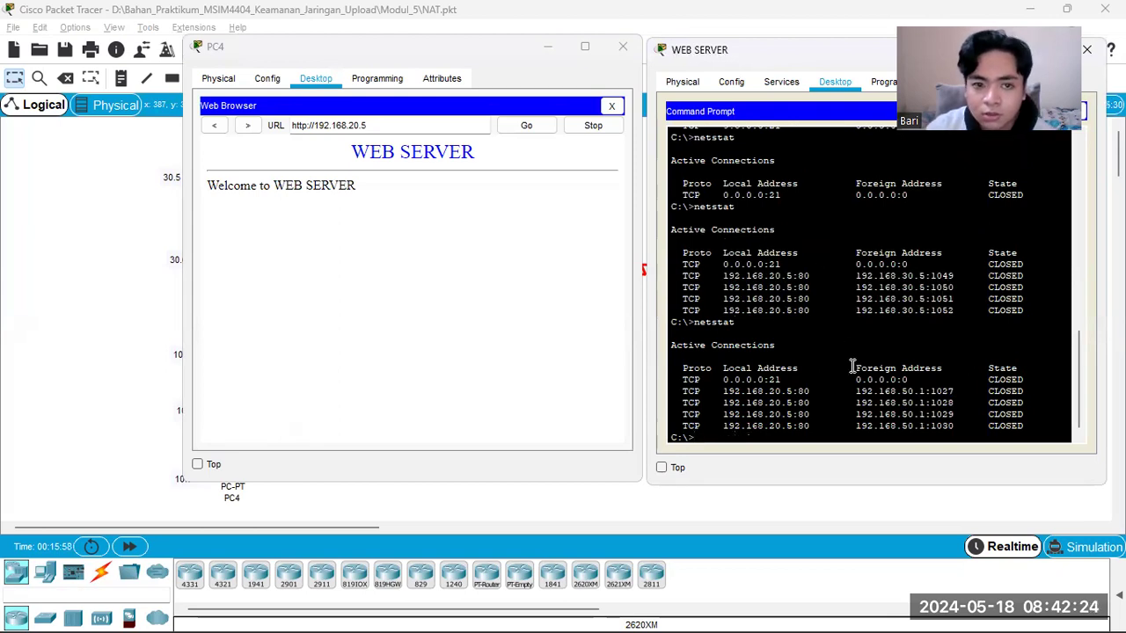
drag(341, 51, 371, 64)
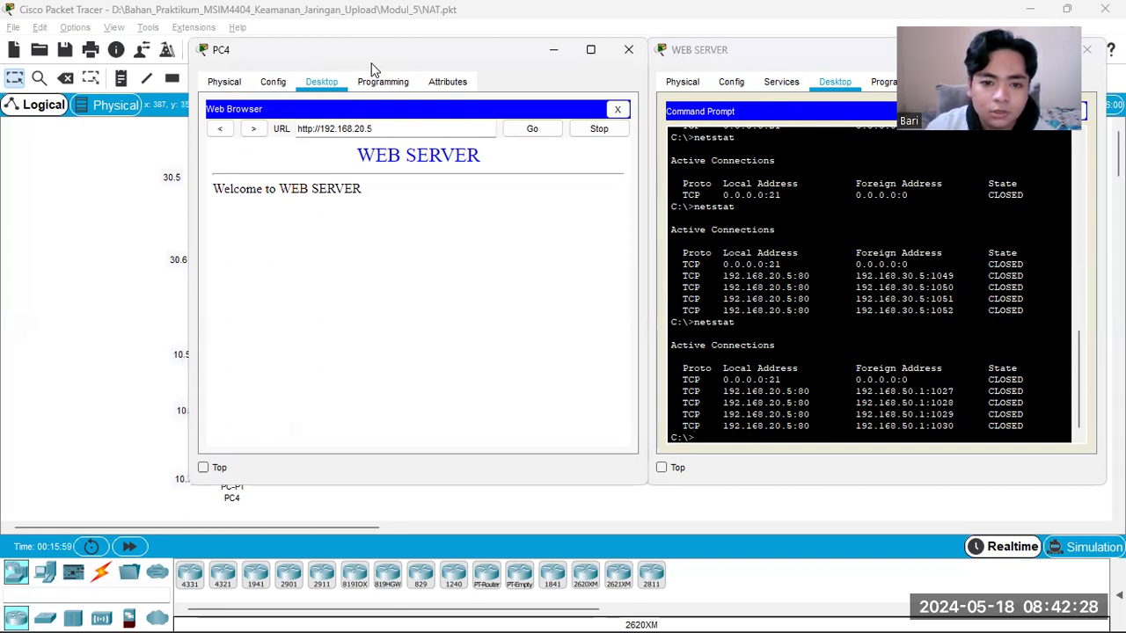
drag(371, 64, 666, 394)
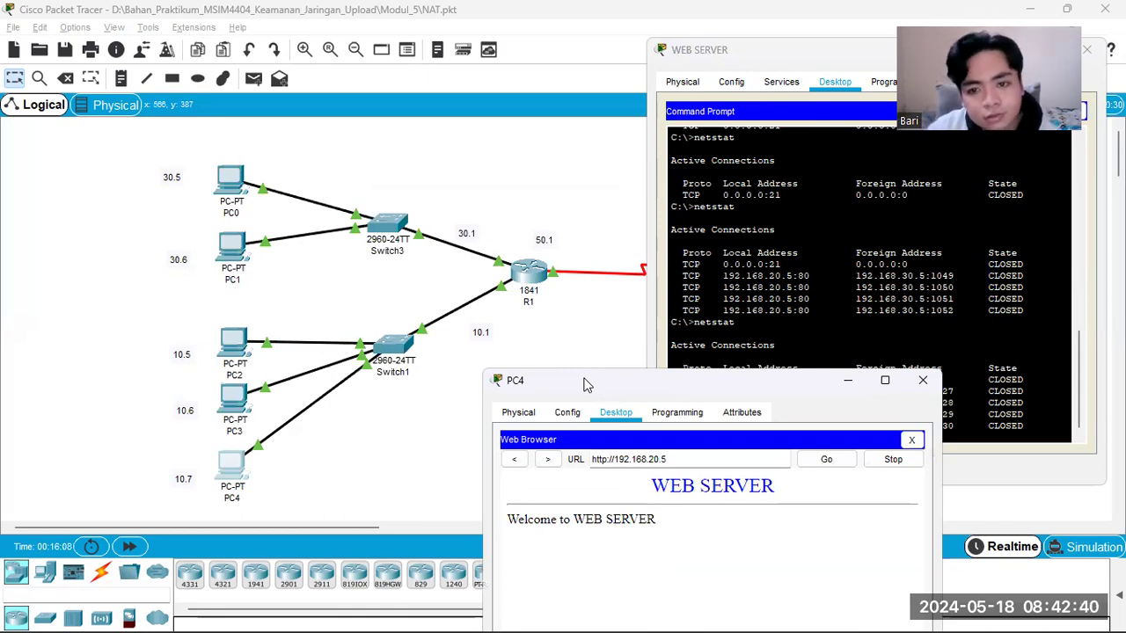
Step: Reposition the PC4 window to compare WEB SERVER's netstat output with the PC and router addresses in the topology
drag(585, 384, 303, 336)
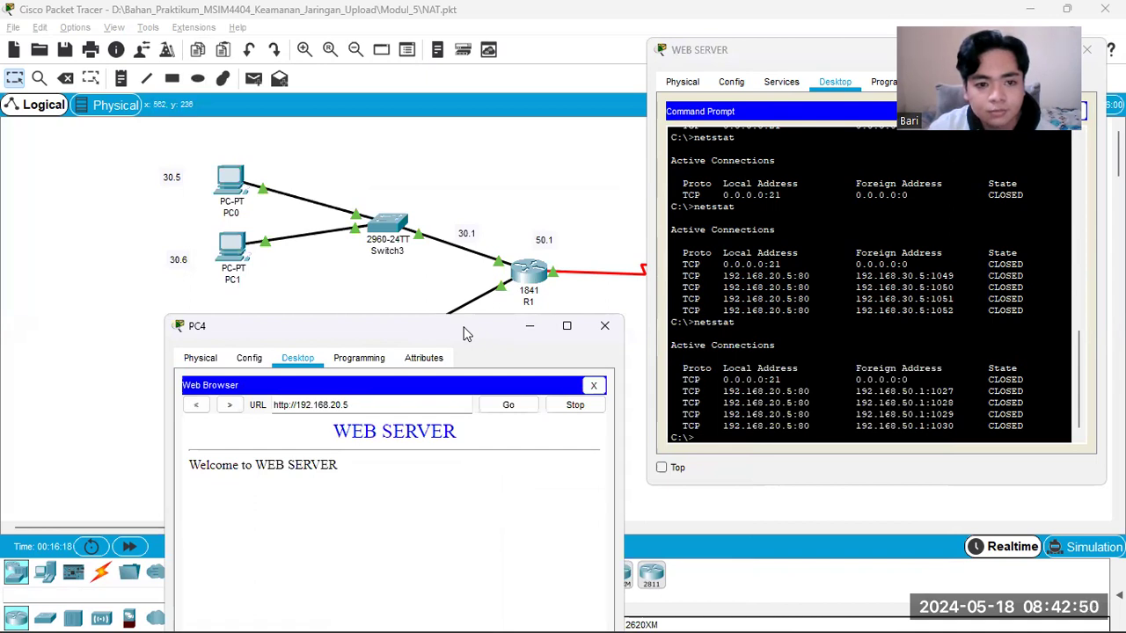
drag(466, 334, 439, 347)
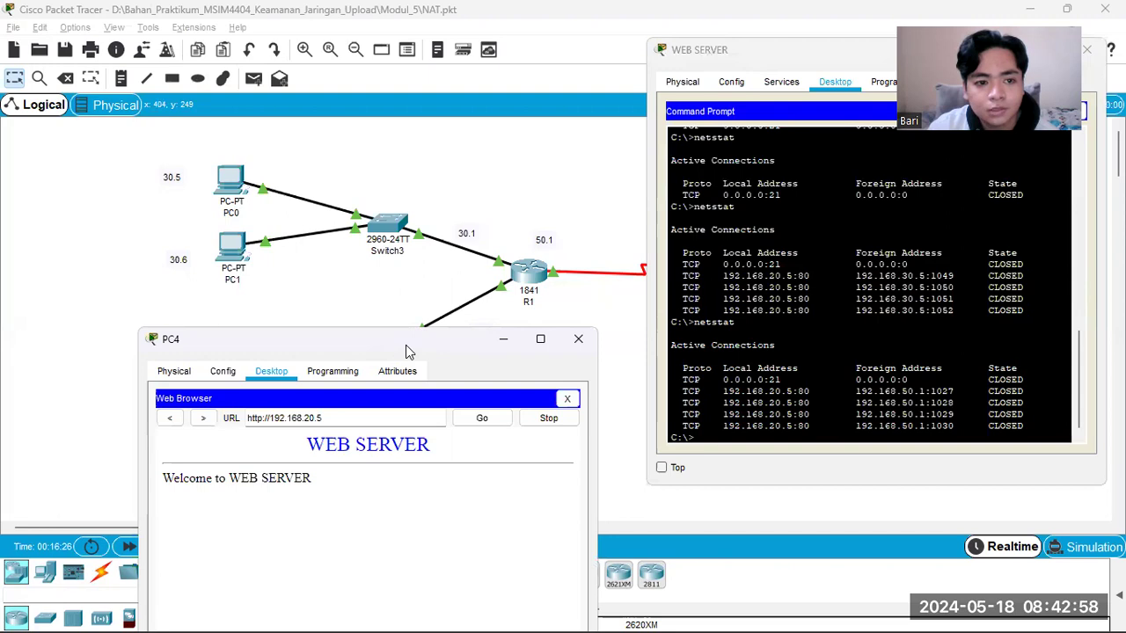
drag(406, 350, 643, 148)
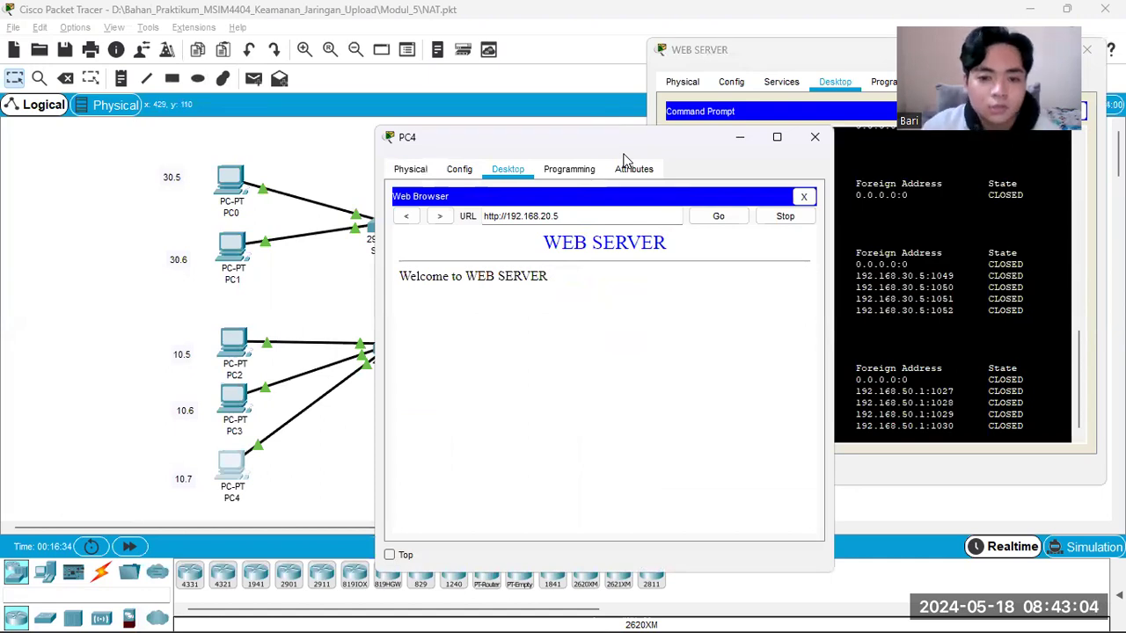
drag(616, 143, 767, 337)
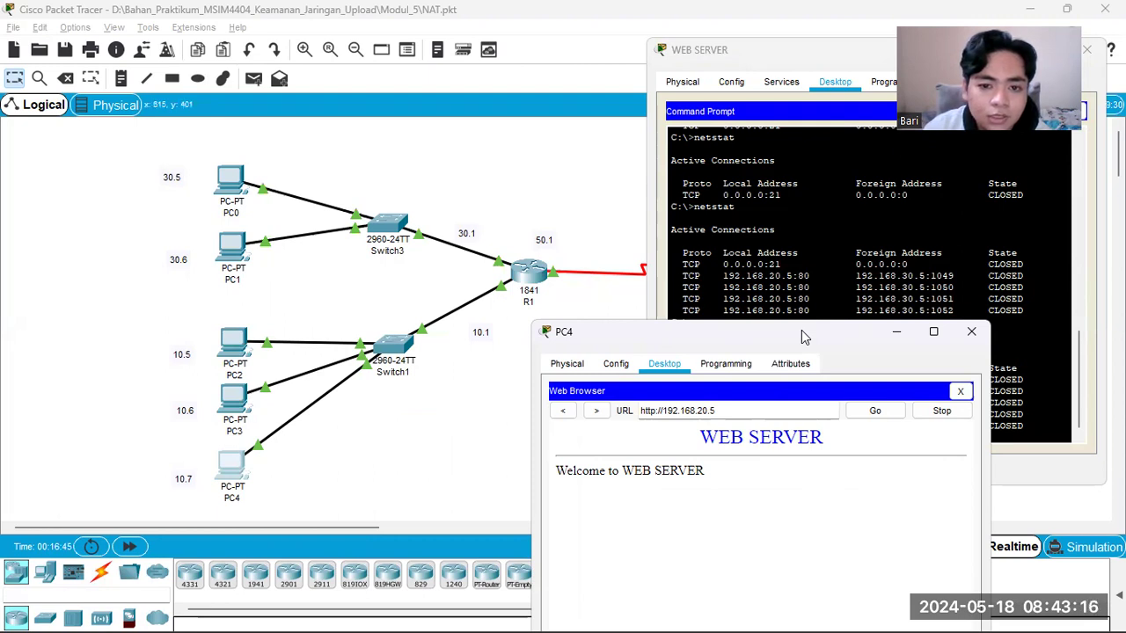
drag(801, 330, 756, 351)
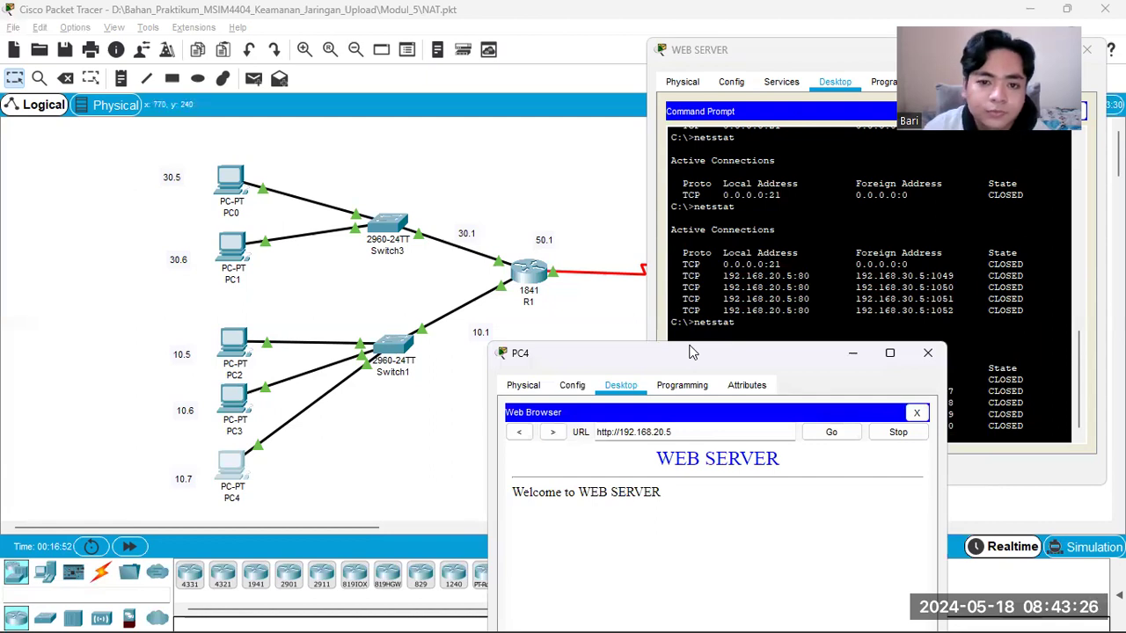
drag(691, 352, 538, 103)
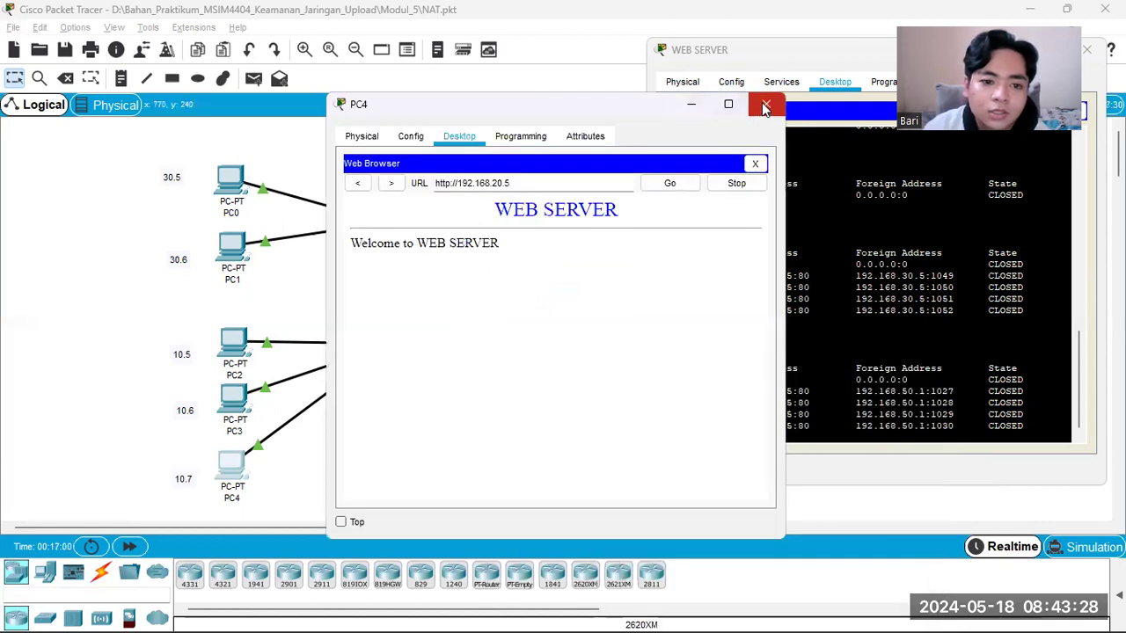
Step: Close the PC4 window, open the Web Browser on PC3 and enter the URL 192.168.20.5
click(765, 107)
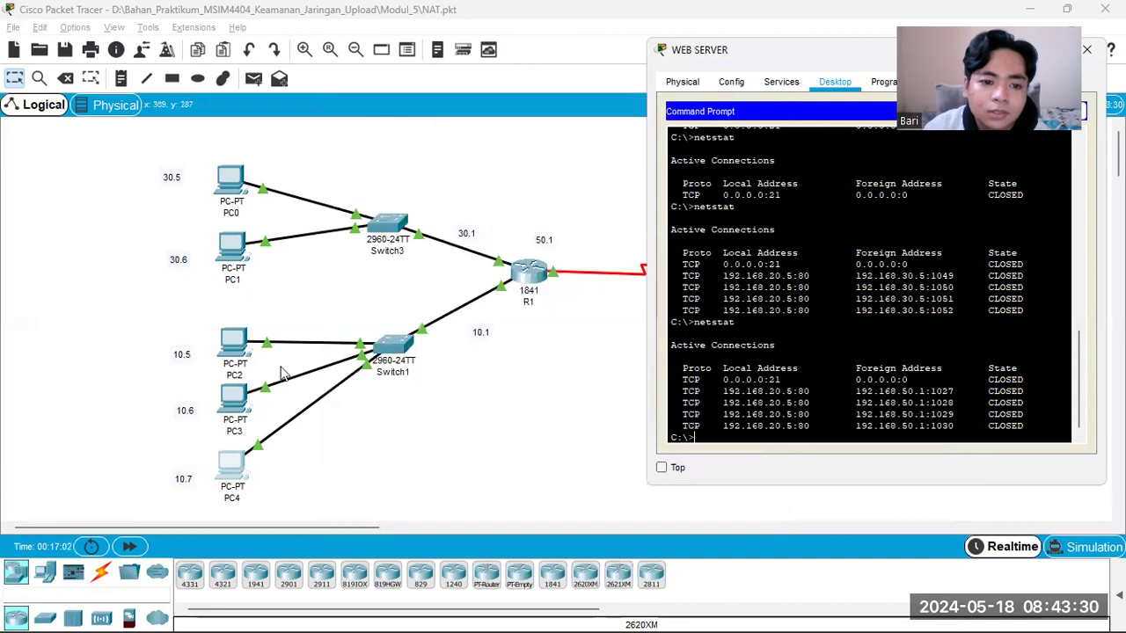
click(236, 400)
click(236, 400)
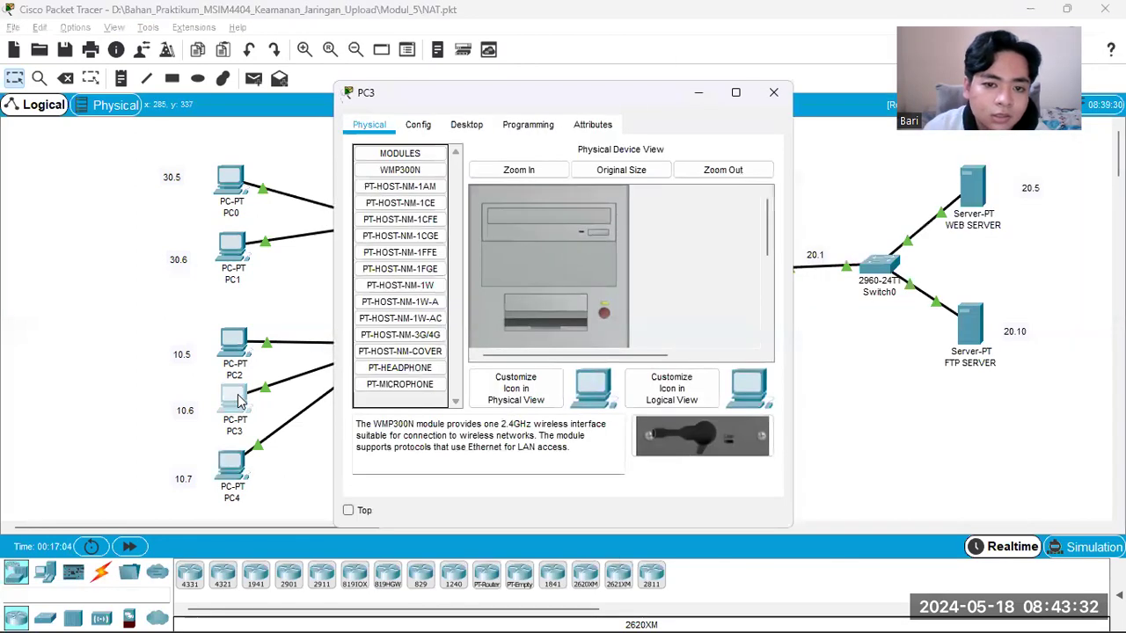
click(466, 125)
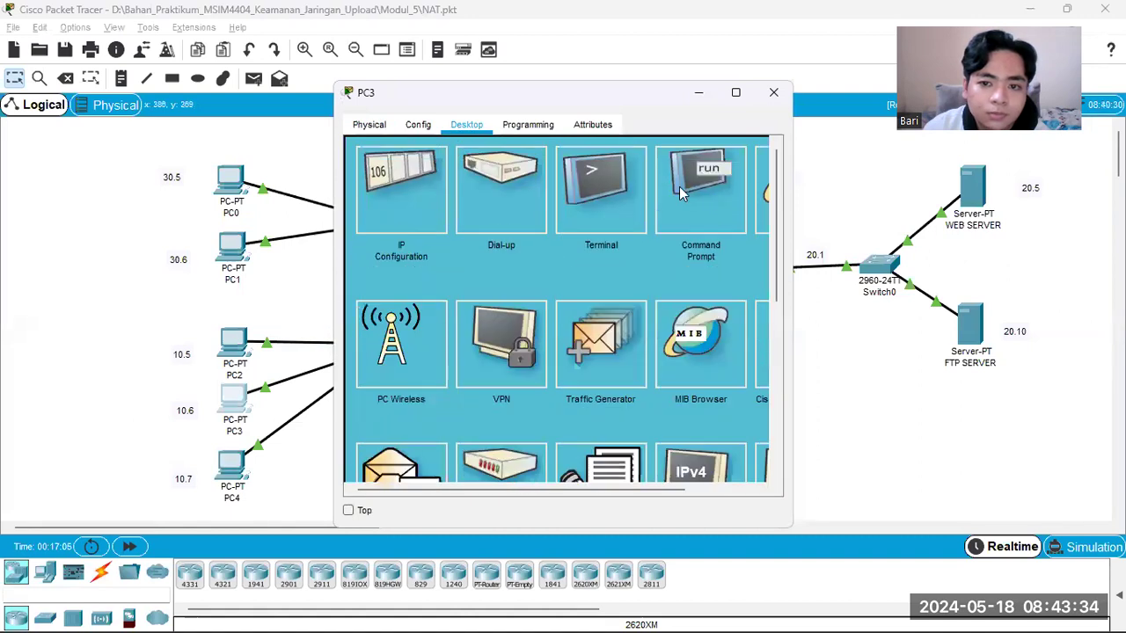
click(761, 208)
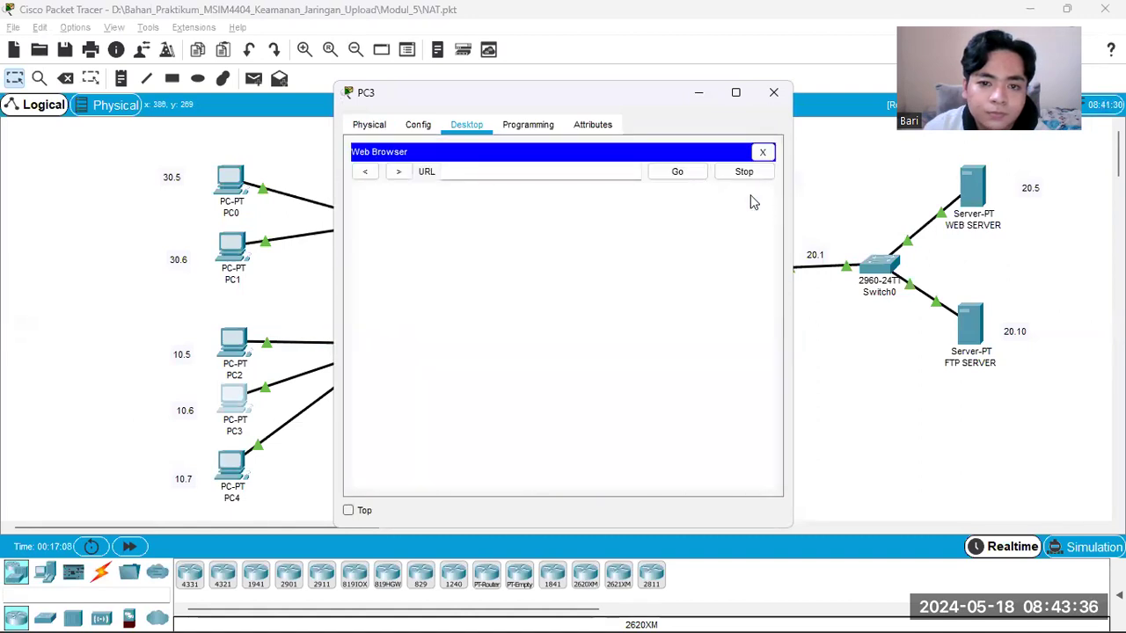
click(591, 171)
text(192.1)
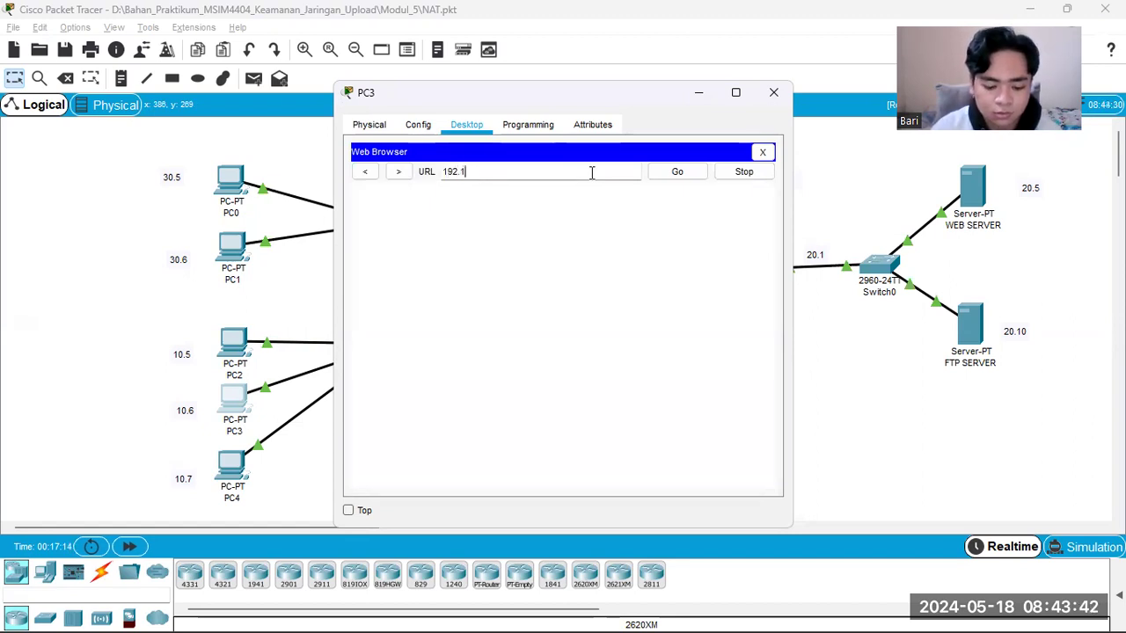
text(68.)
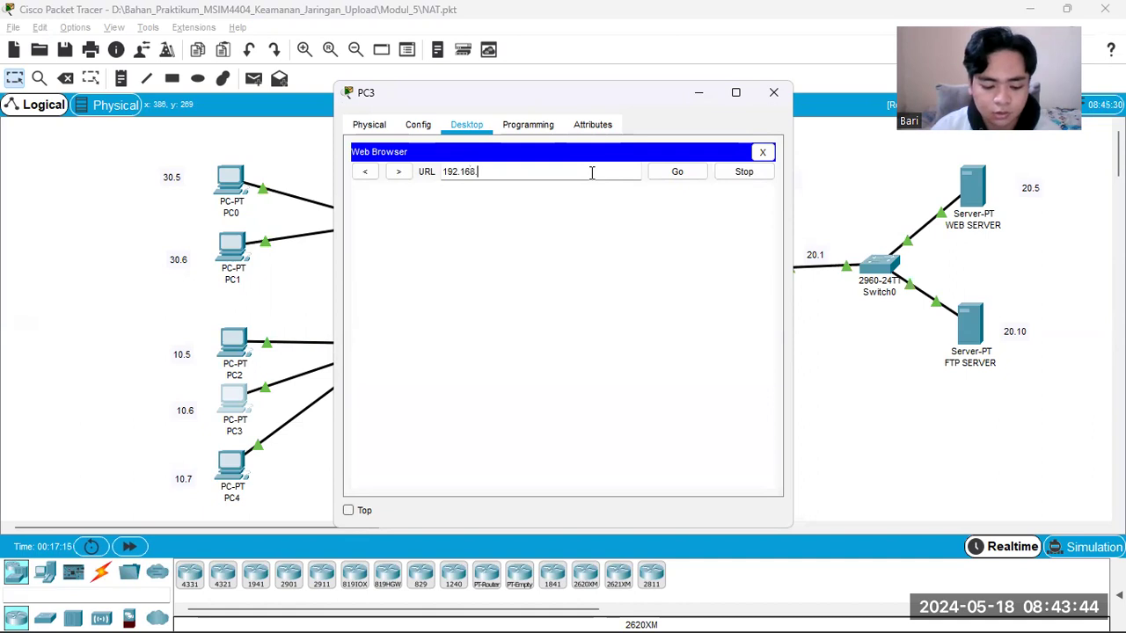
text(20)
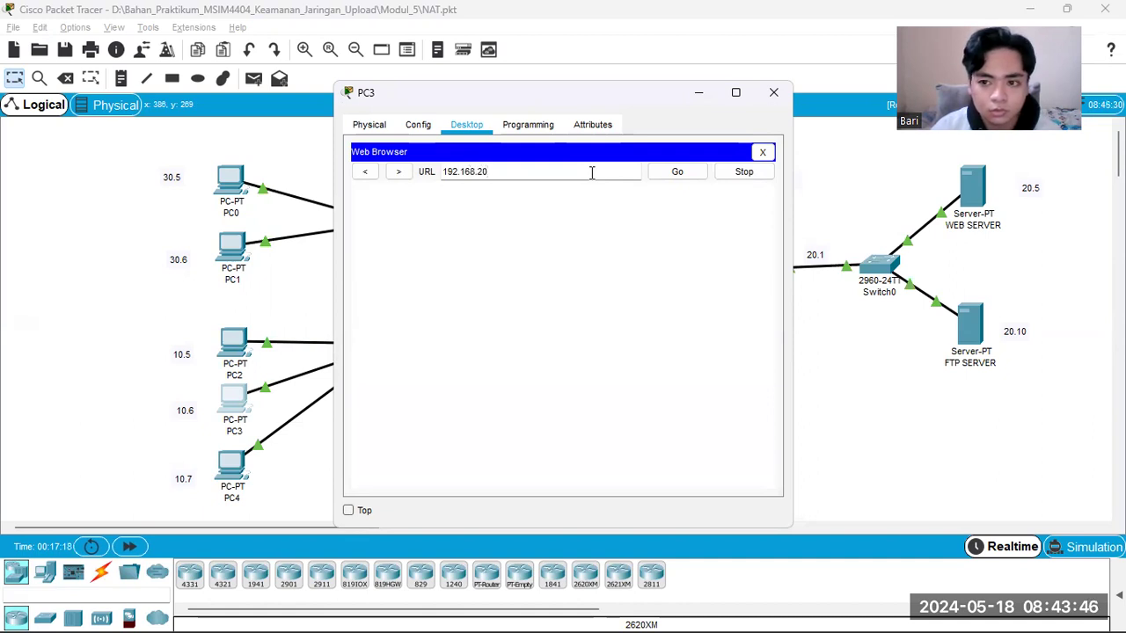
text(.5)
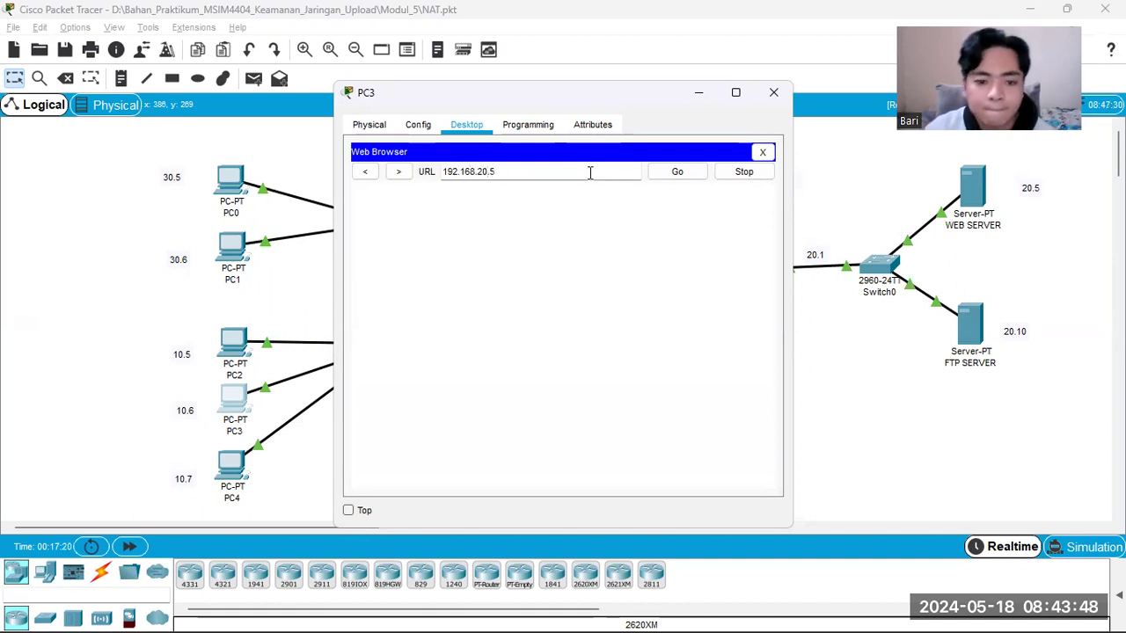
Step: Bring WEB SERVER into view, place the PC3 window beside it and load the web server page in PC3's browser
mouse_move(726, 613)
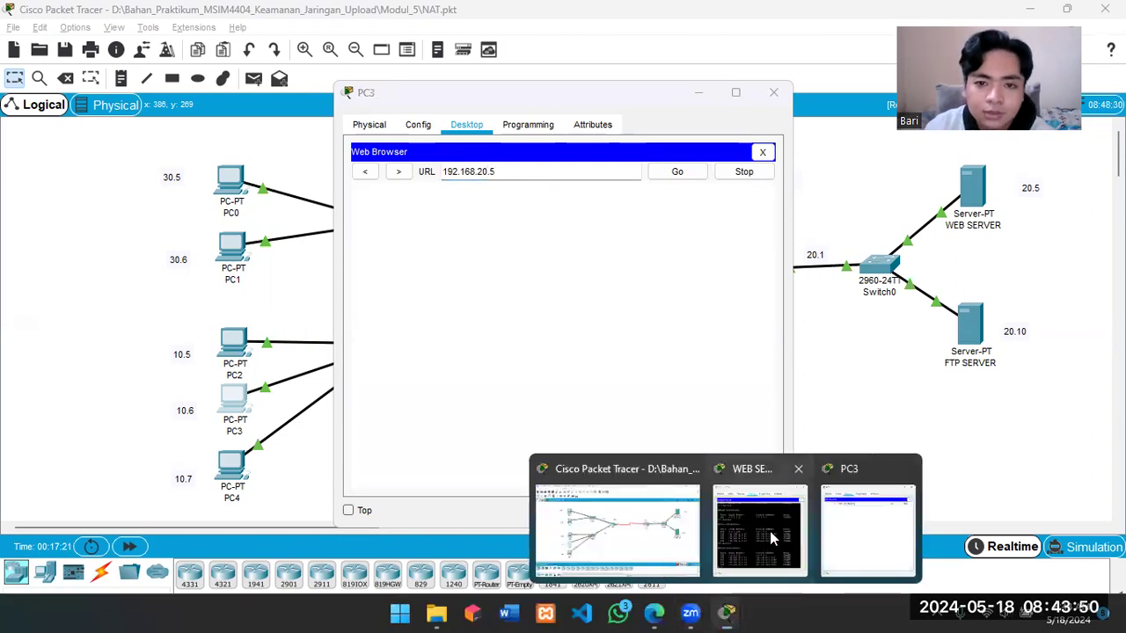
click(770, 531)
click(613, 100)
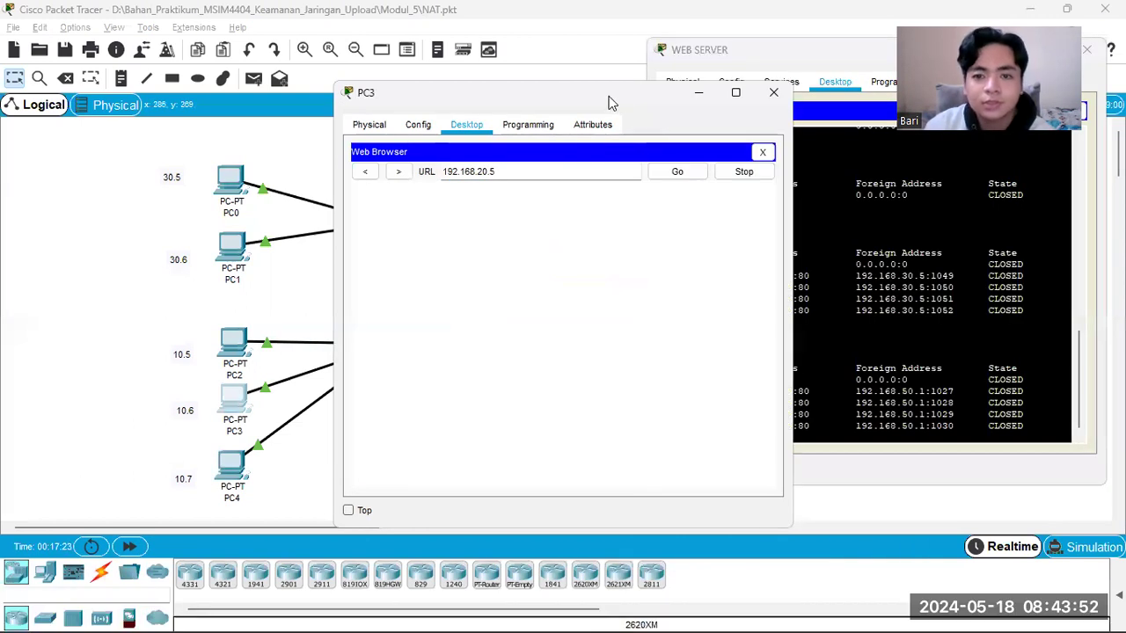
drag(613, 103, 446, 55)
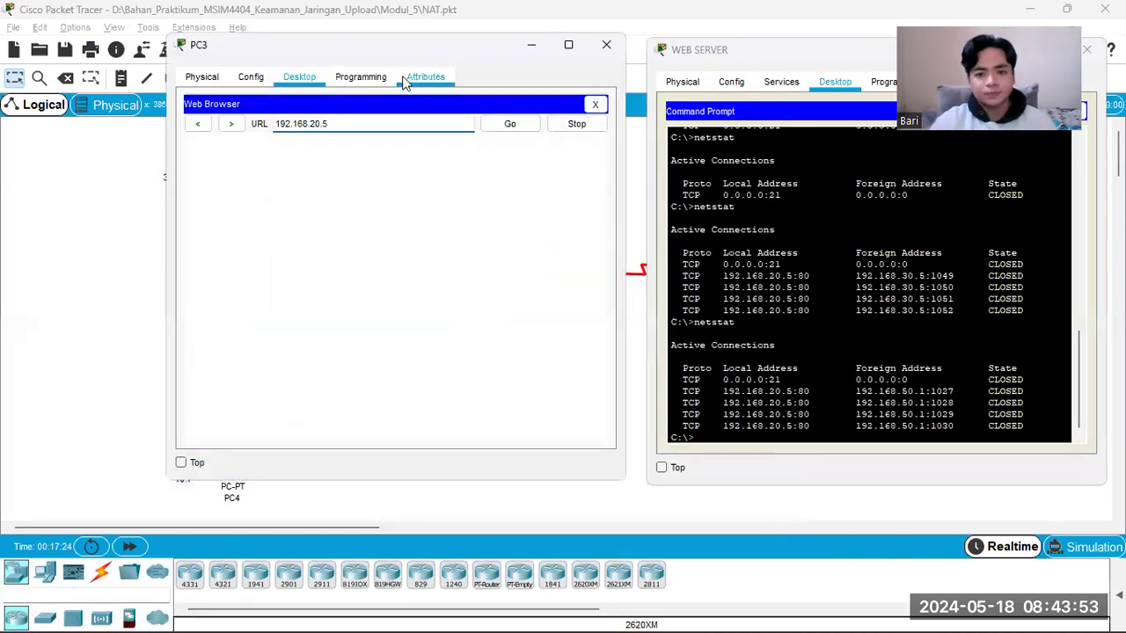
click(509, 124)
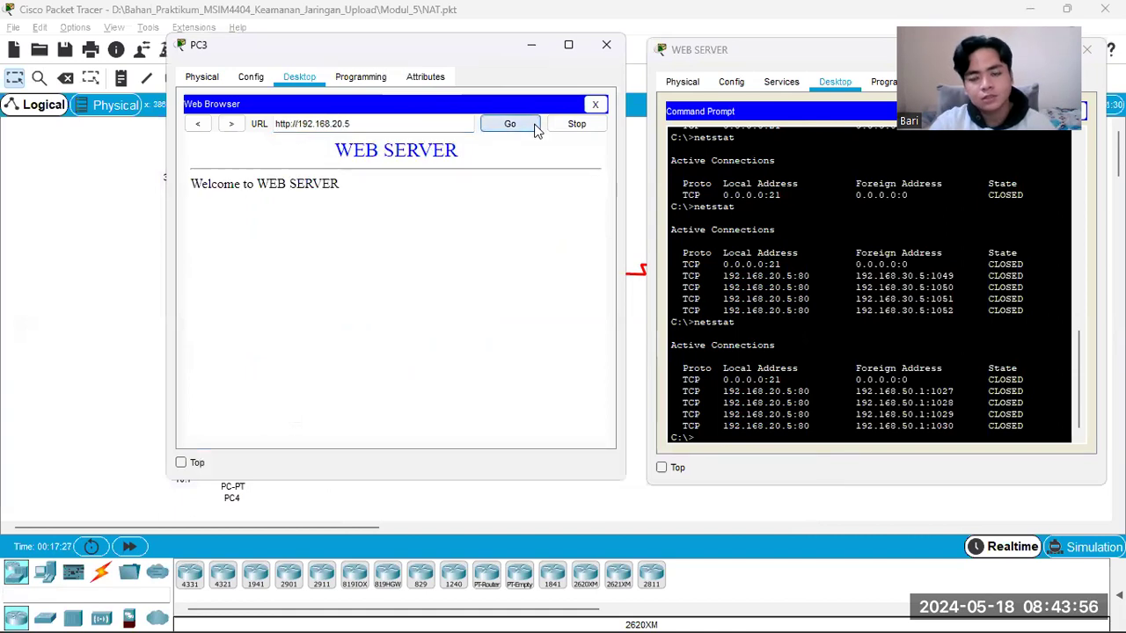
Step: Shift the WEB SERVER window slightly and run netstat in its Command Prompt to check PC3's translated connections
click(753, 61)
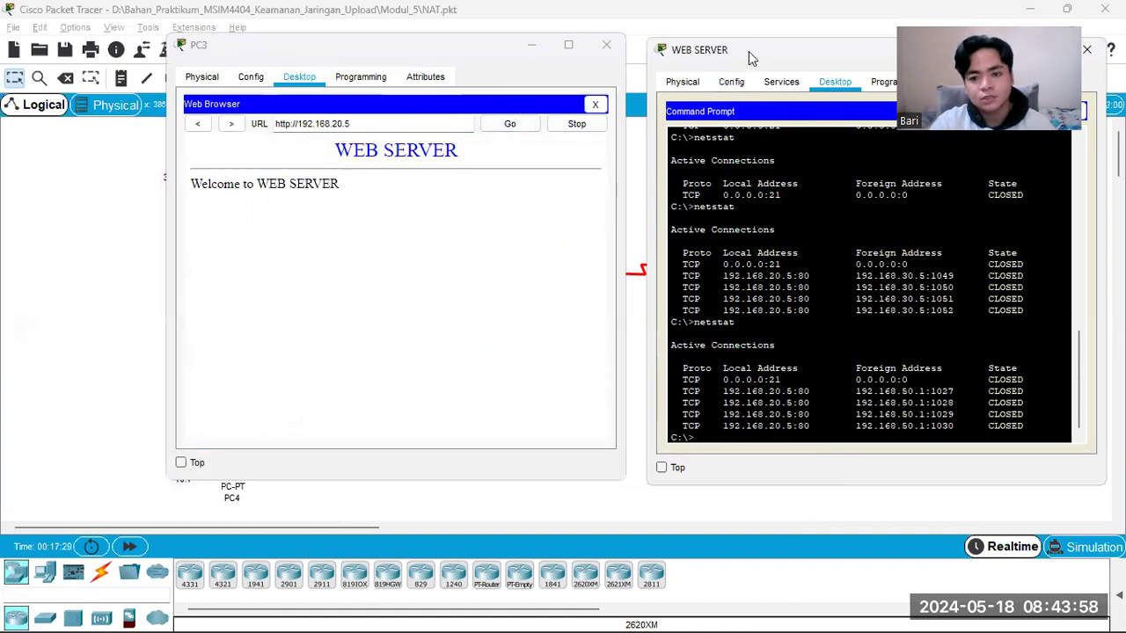
drag(748, 51, 733, 44)
text(netstat)
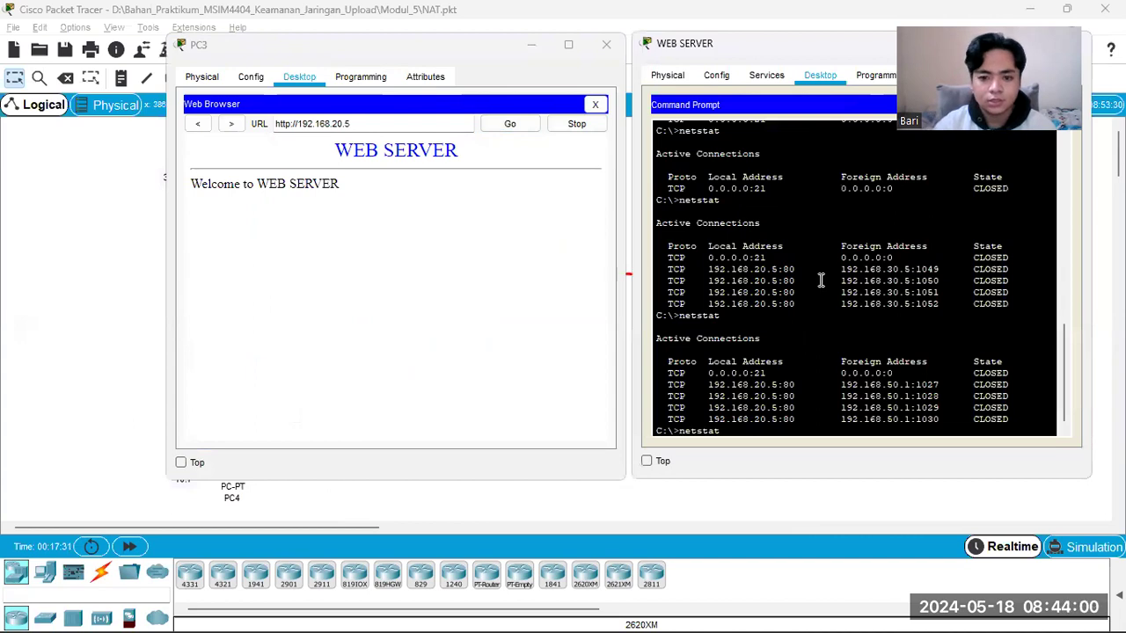
key(Return)
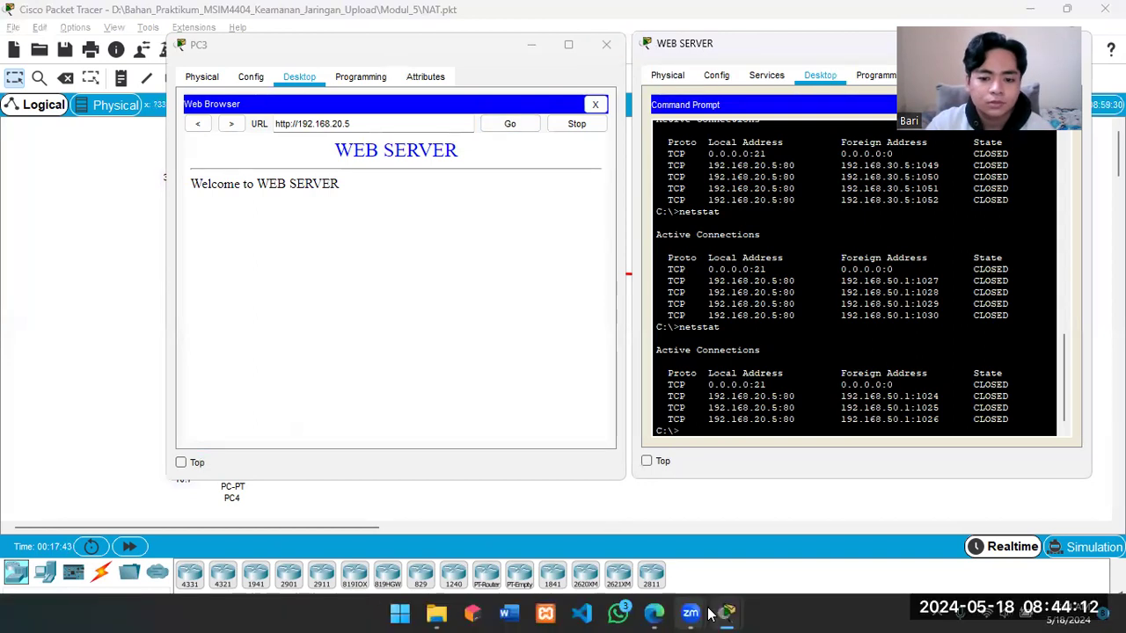
Step: Compare the PDF guide's netstat verification section with WEB SERVER's output, highlighting 50.1 in the latest foreign address, and minimize the guide
mouse_move(652, 613)
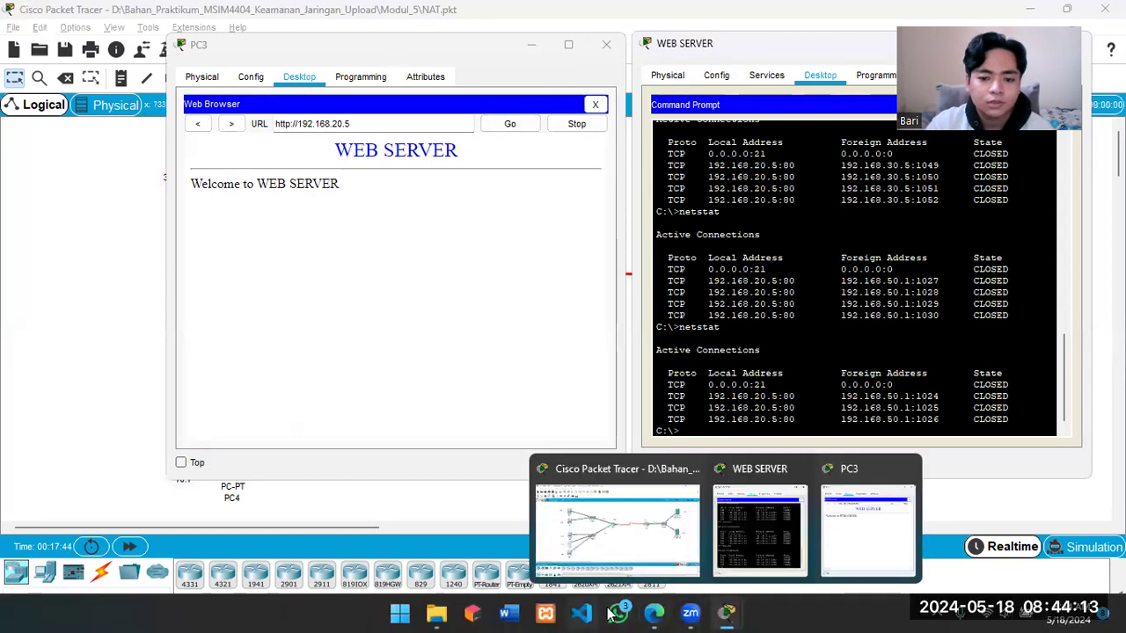
click(655, 614)
scroll(303, 456, down, 4)
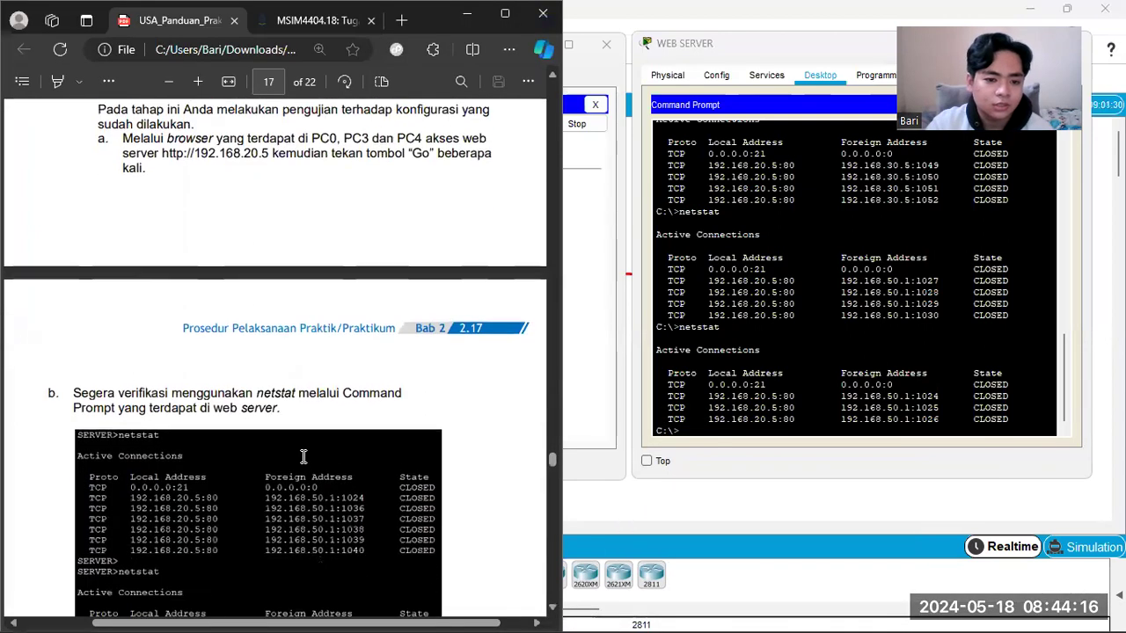
scroll(270, 379, down, 4)
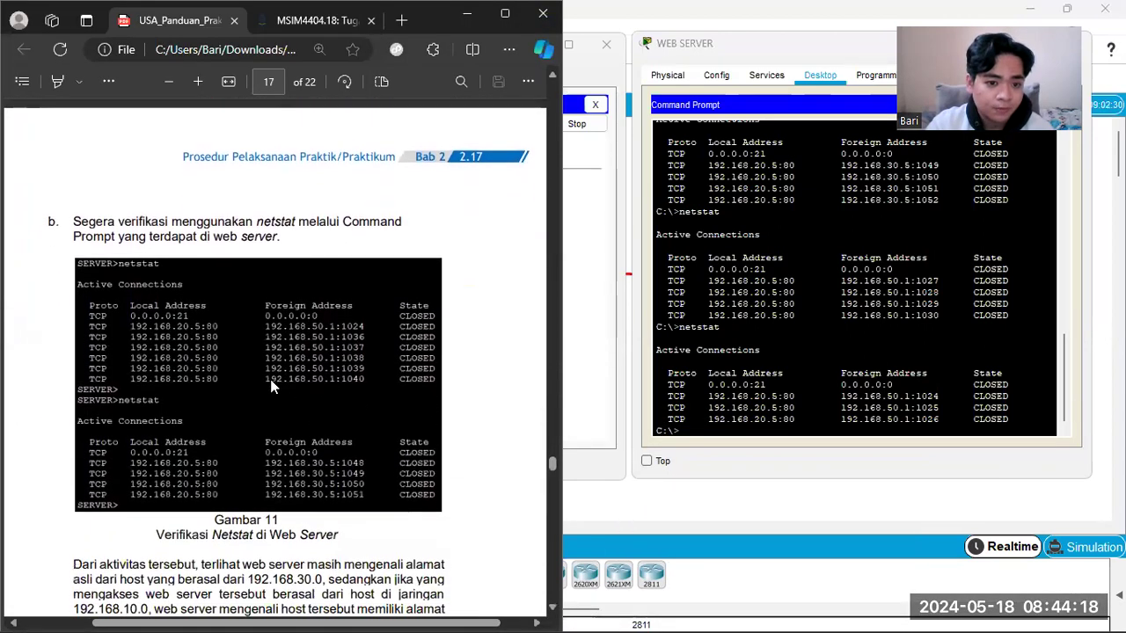
scroll(148, 455, down, 4)
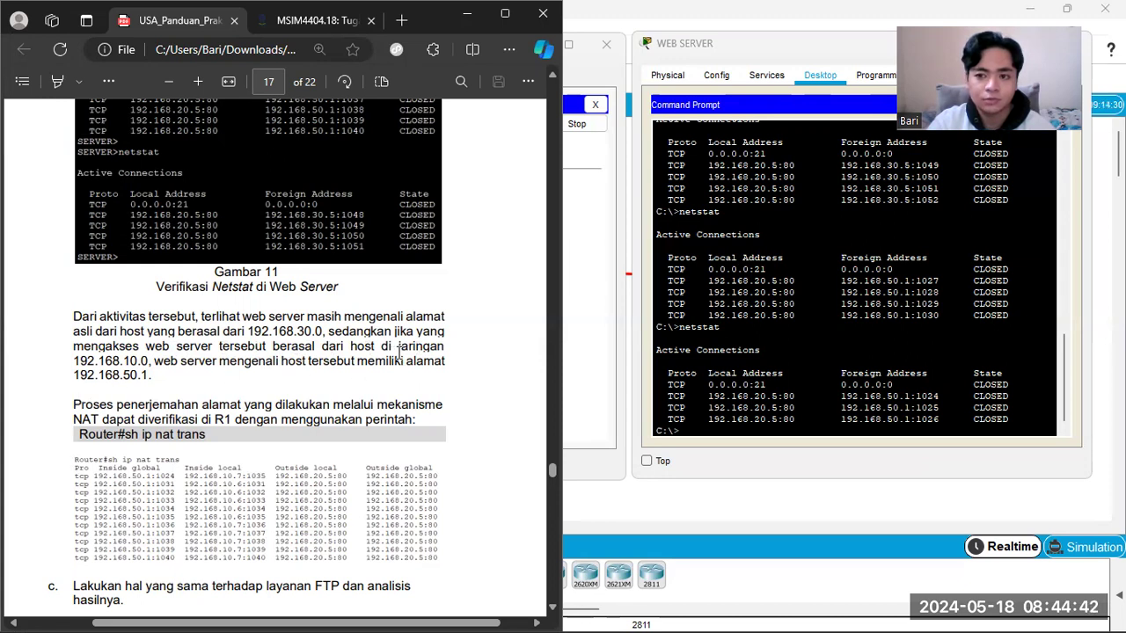
mouse_move(888, 396)
mouse_down()
mouse_move(927, 397)
mouse_move(909, 396)
mouse_up()
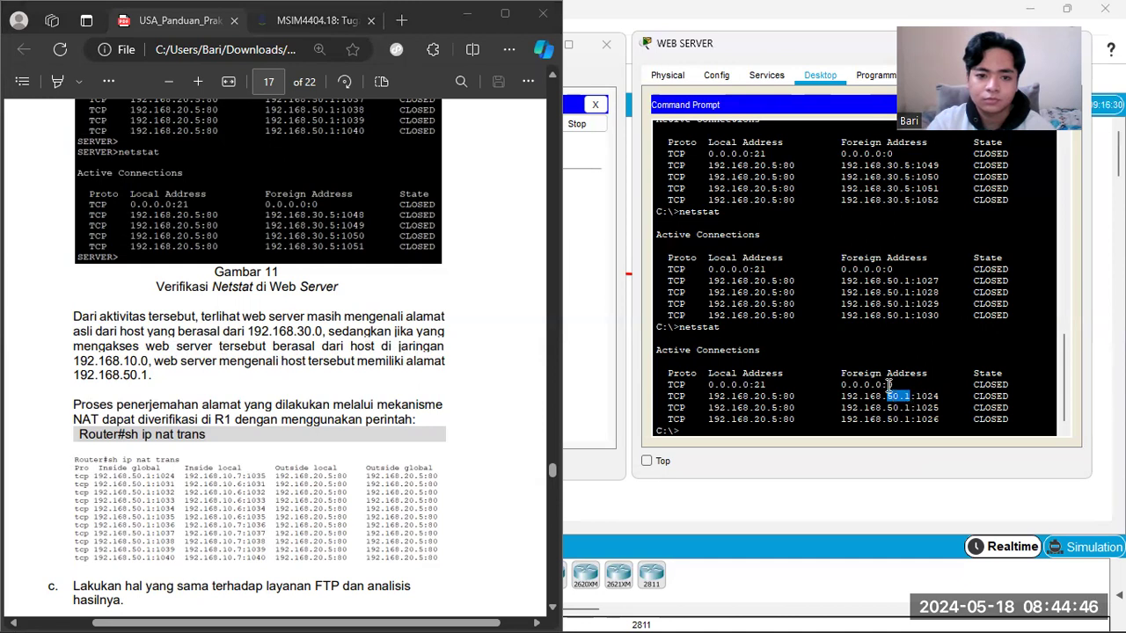
scroll(264, 316, up, 5)
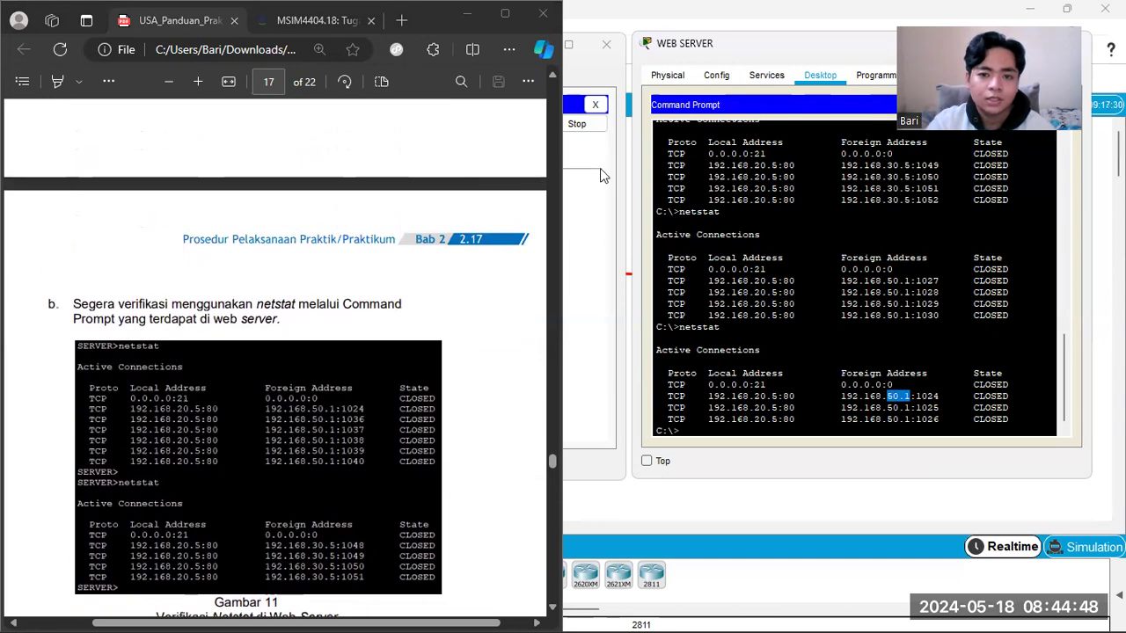
click(470, 15)
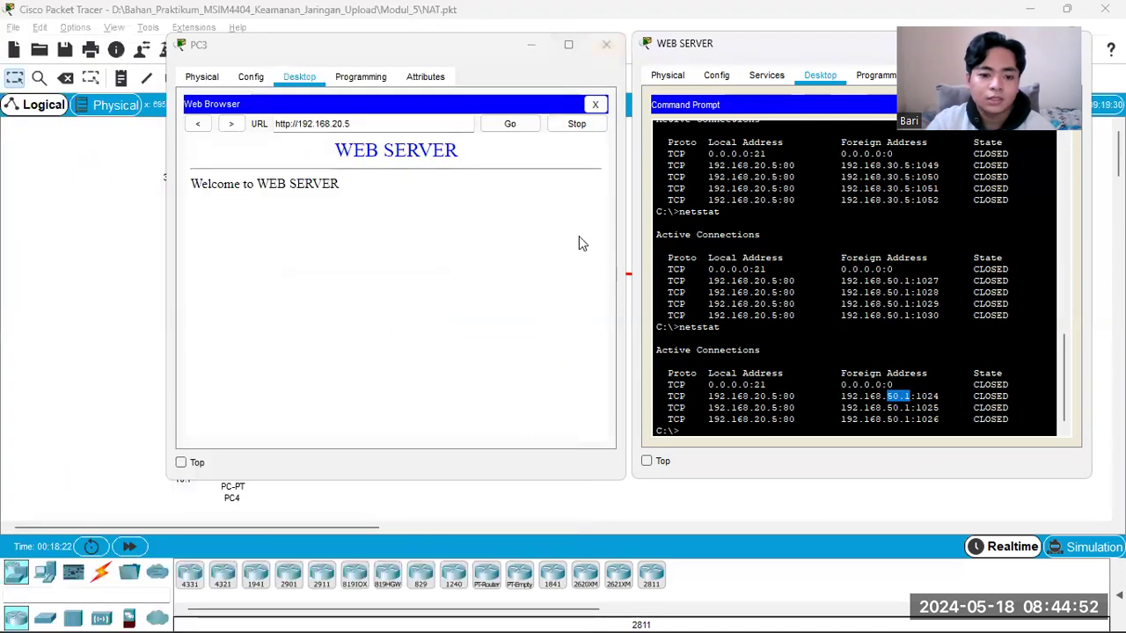
Step: Reopen the browser on the Tugas.2 assignment page and highlight NAT OVERLOAD in the first practicum item
click(662, 609)
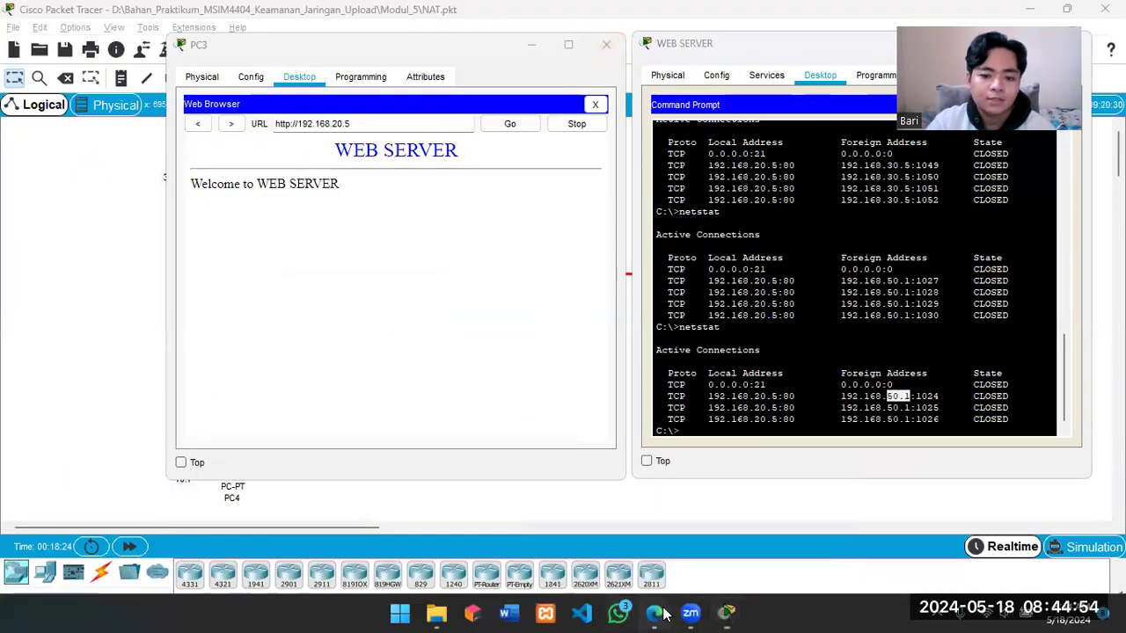
click(315, 19)
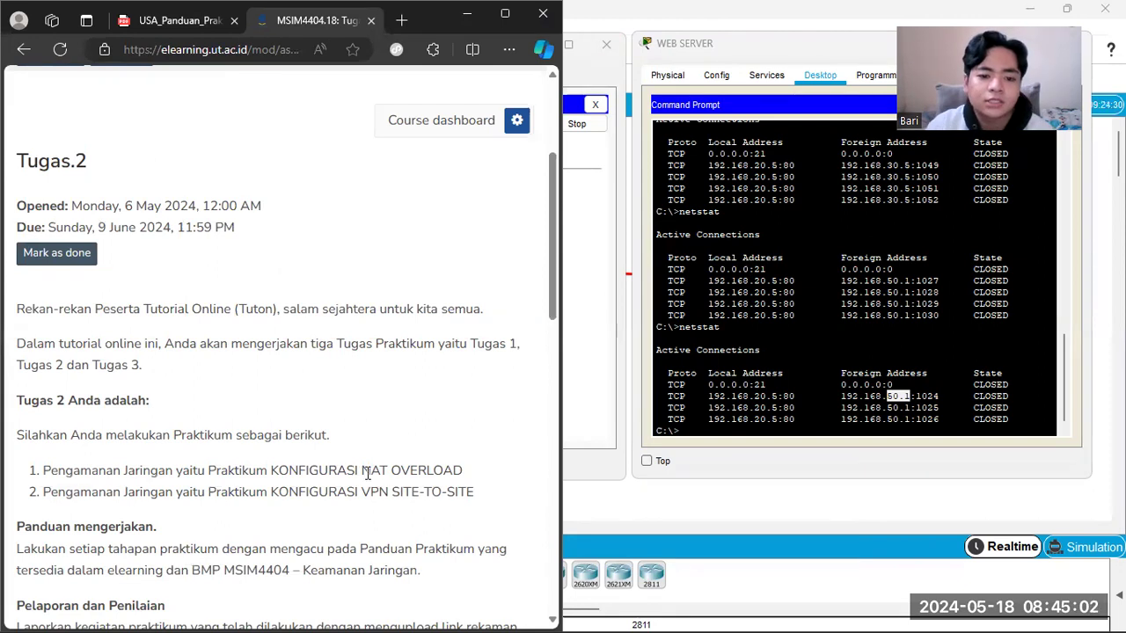
drag(366, 471, 477, 472)
click(477, 472)
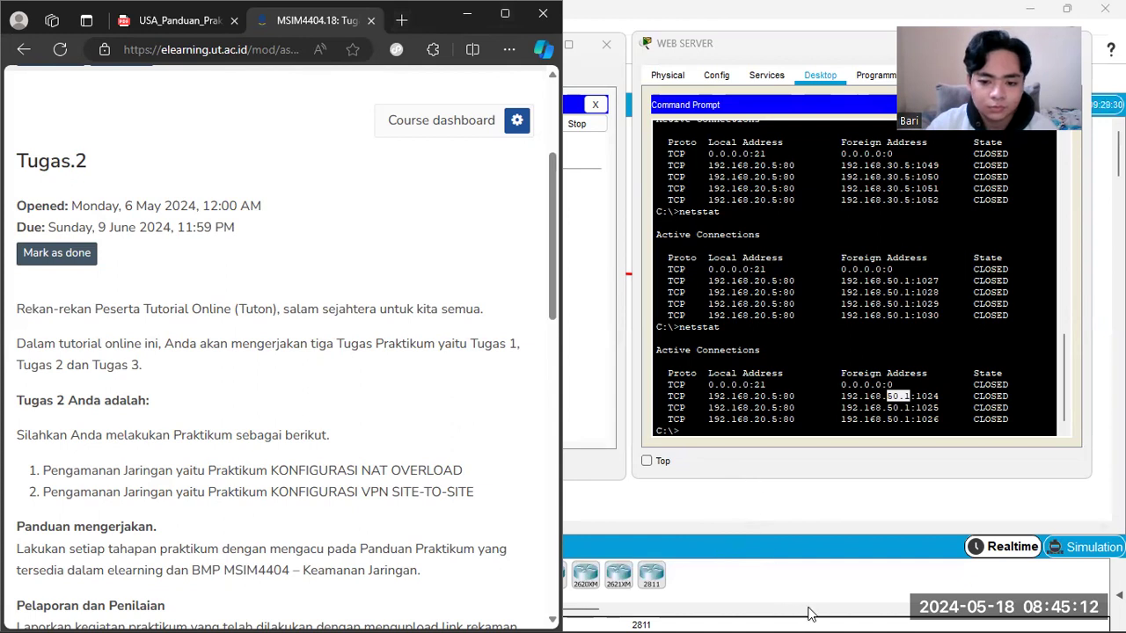
mouse_move(809, 612)
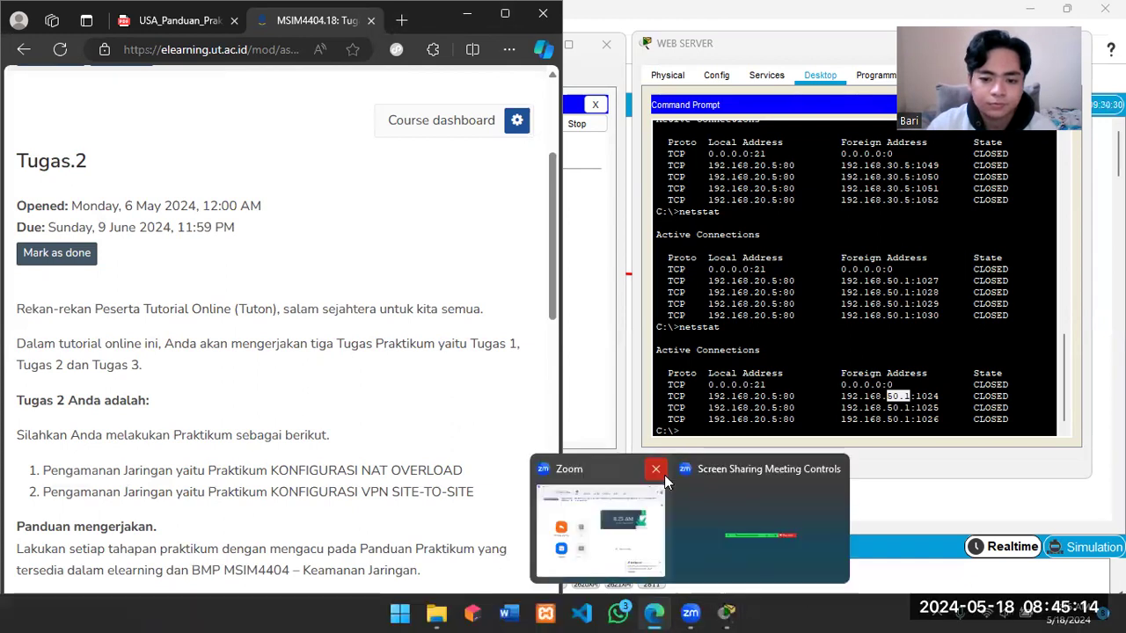